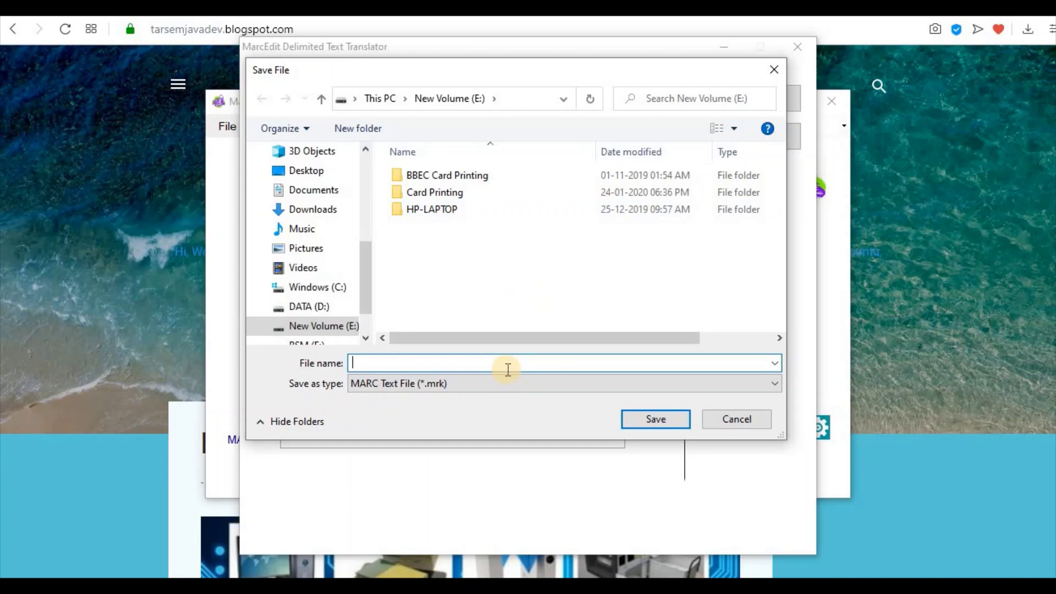
Save the translator output file as Books, giving E:\Books.mrk
text(Books)
click(671, 419)
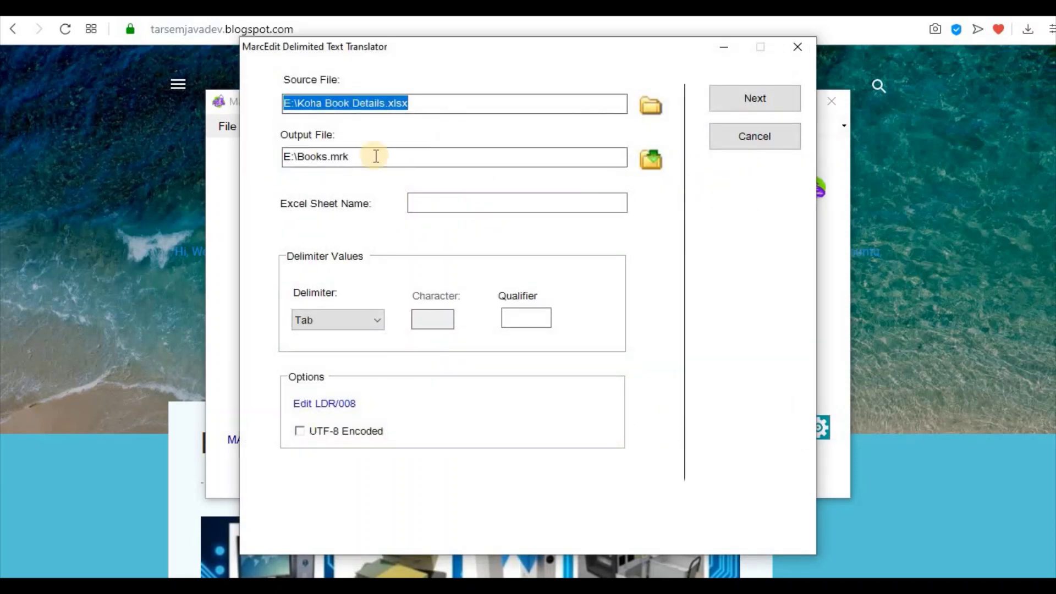
drag(332, 158, 350, 159)
Enter Sheet1 as the Excel sheet name
click(453, 199)
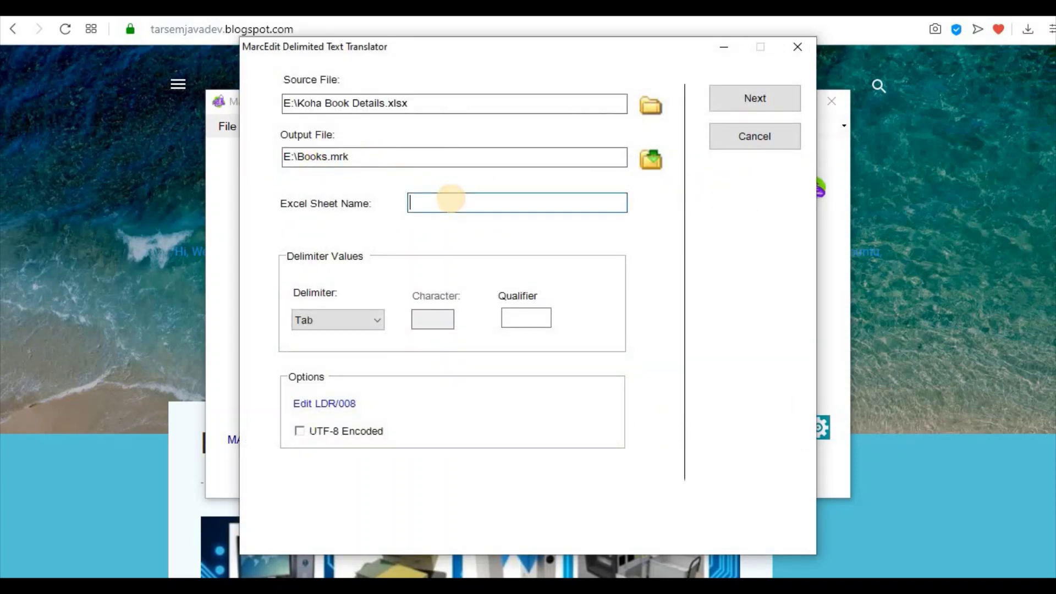
text(Sheet1)
drag(467, 204, 385, 203)
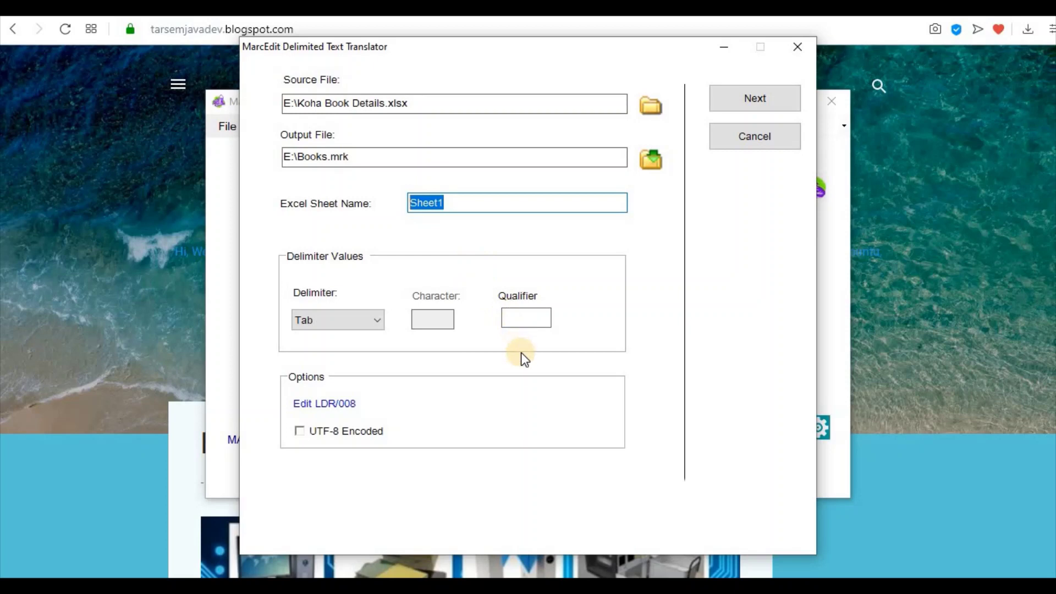
Set the LDR/008 record type to Book and advance to the field-mapping page
click(337, 404)
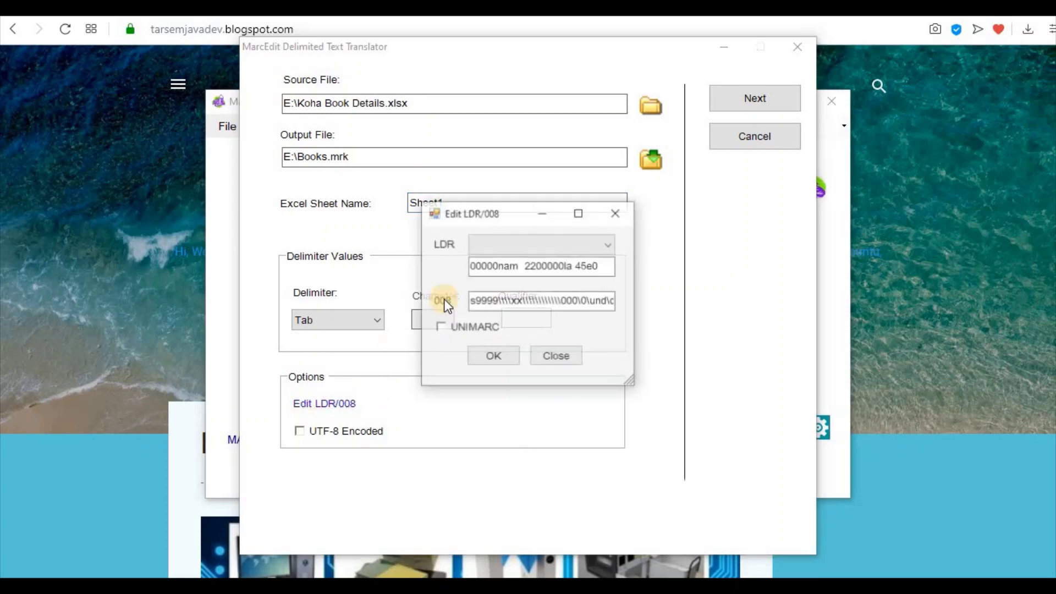
click(603, 238)
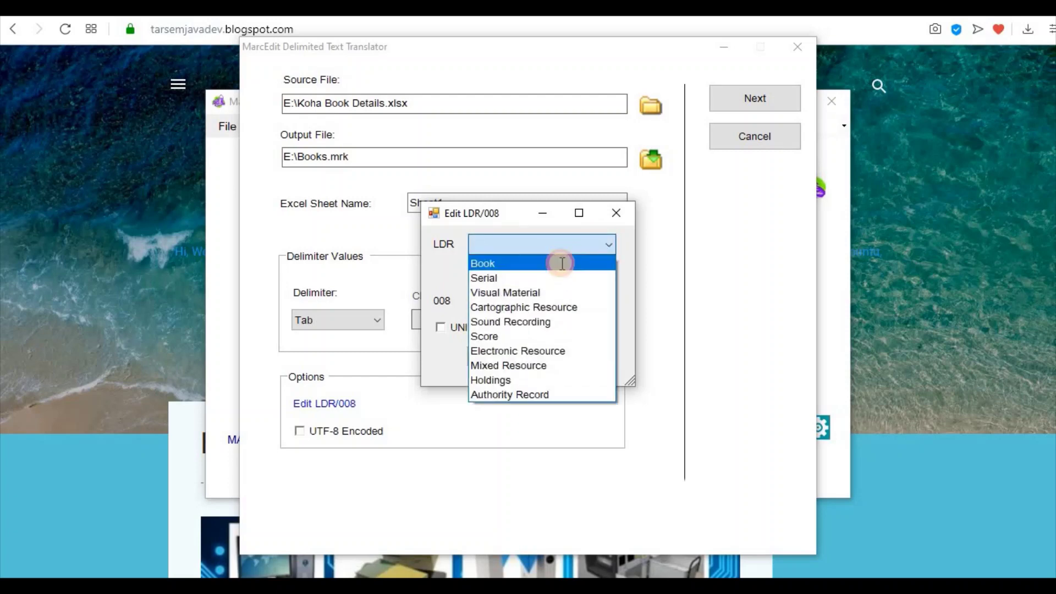
click(559, 262)
click(494, 357)
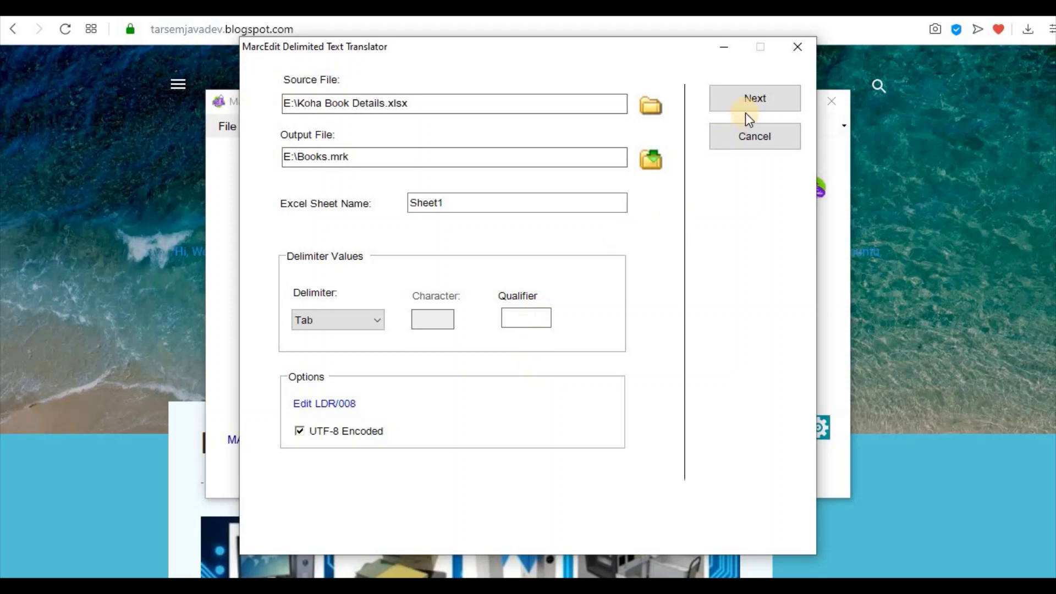
click(765, 104)
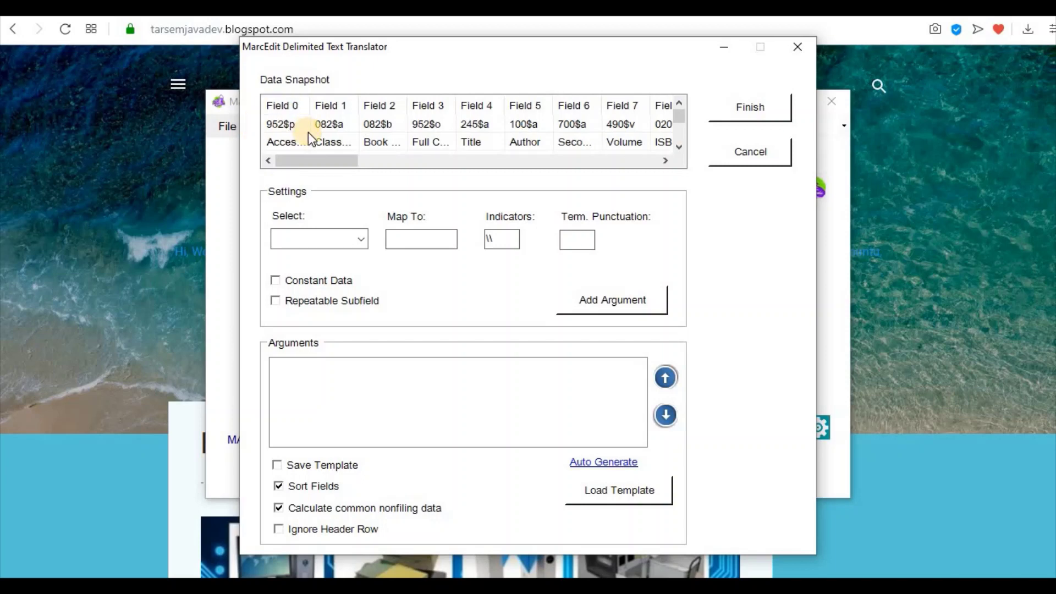
Add a mapping argument sending Field 0 to 952$p
click(359, 243)
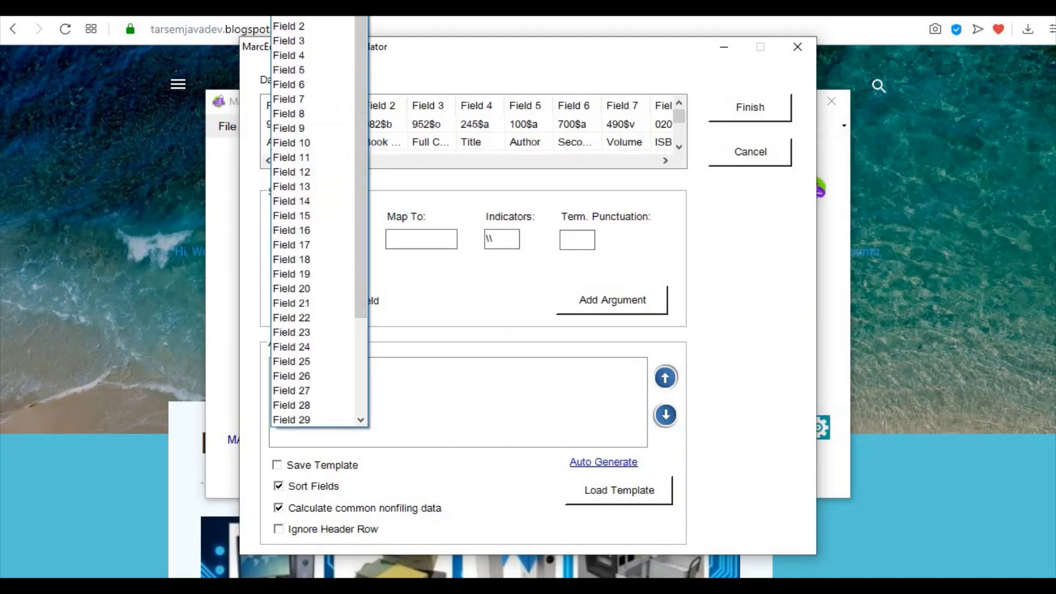
click(421, 226)
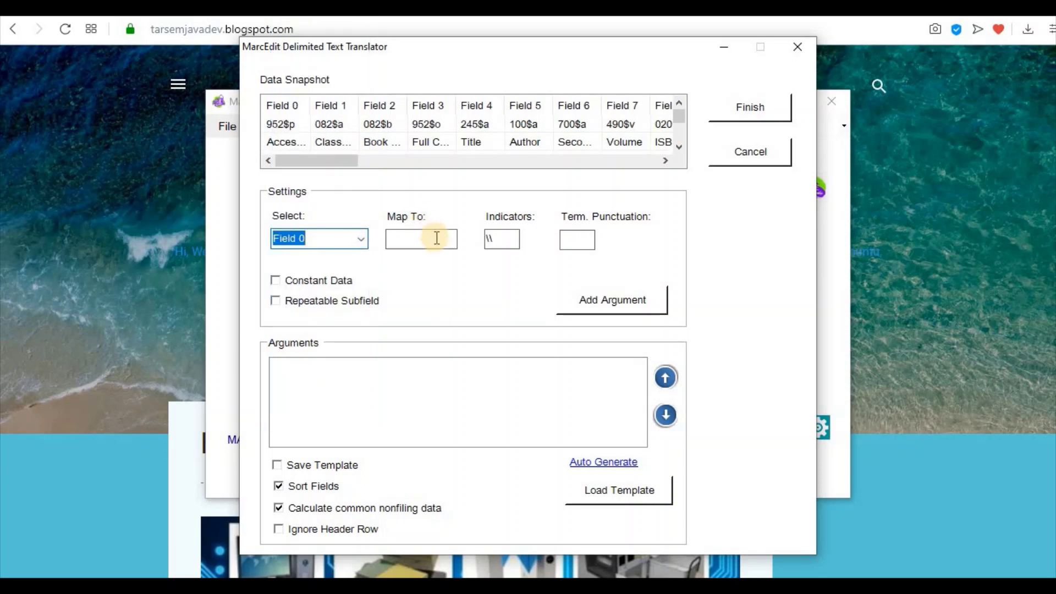
click(438, 239)
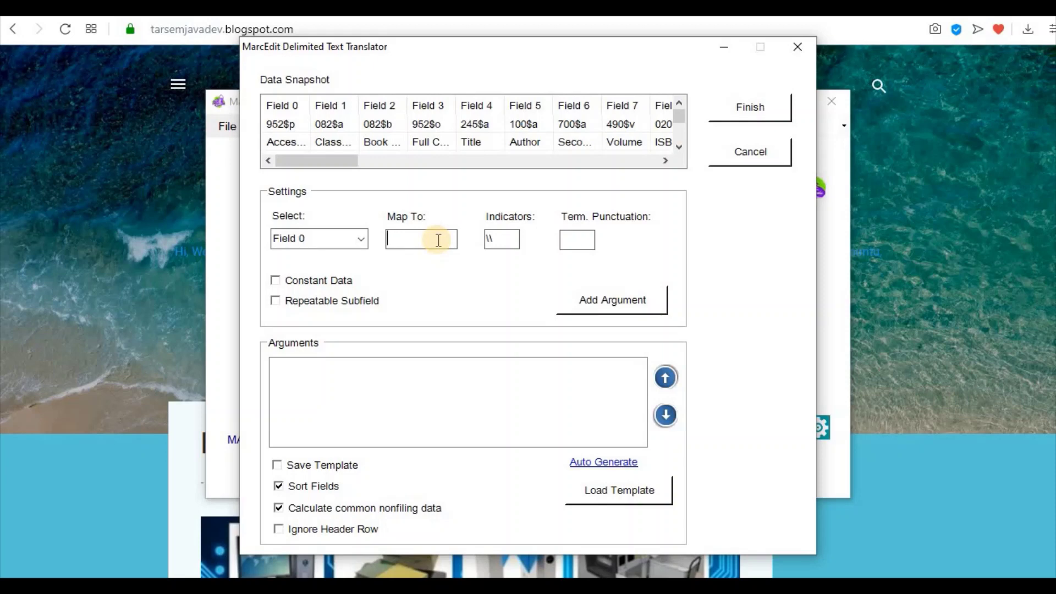
text(952$p)
click(630, 302)
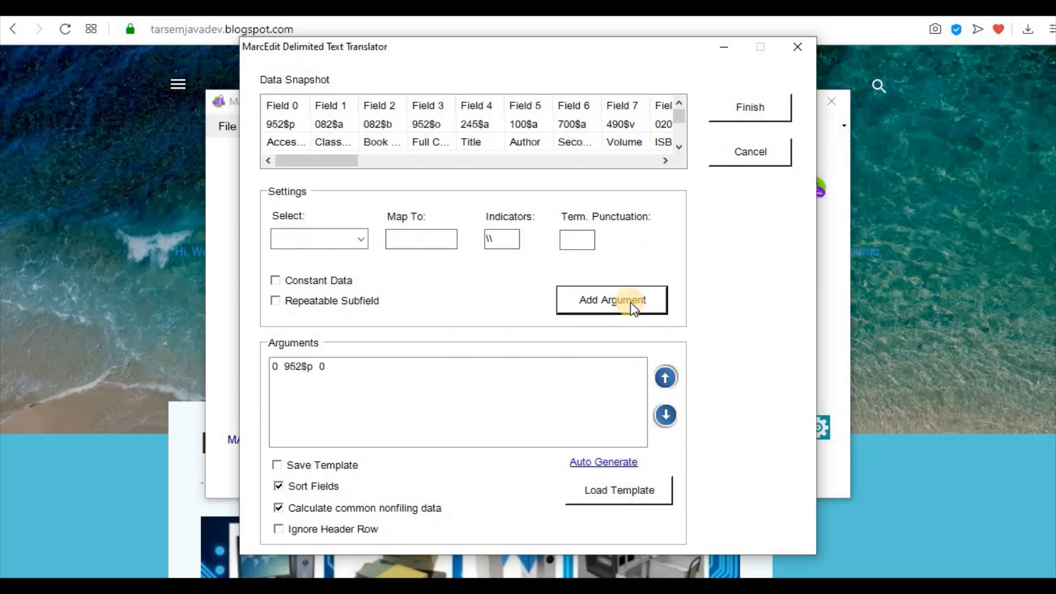
Add a mapping argument sending Field 1 to 082$a
click(360, 238)
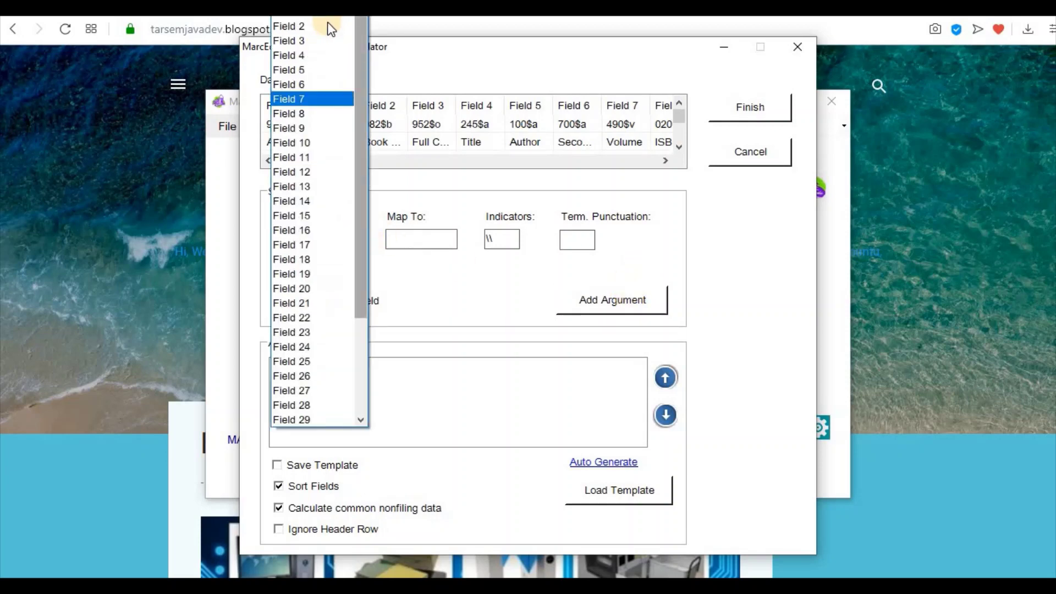
click(329, 23)
key(Up)
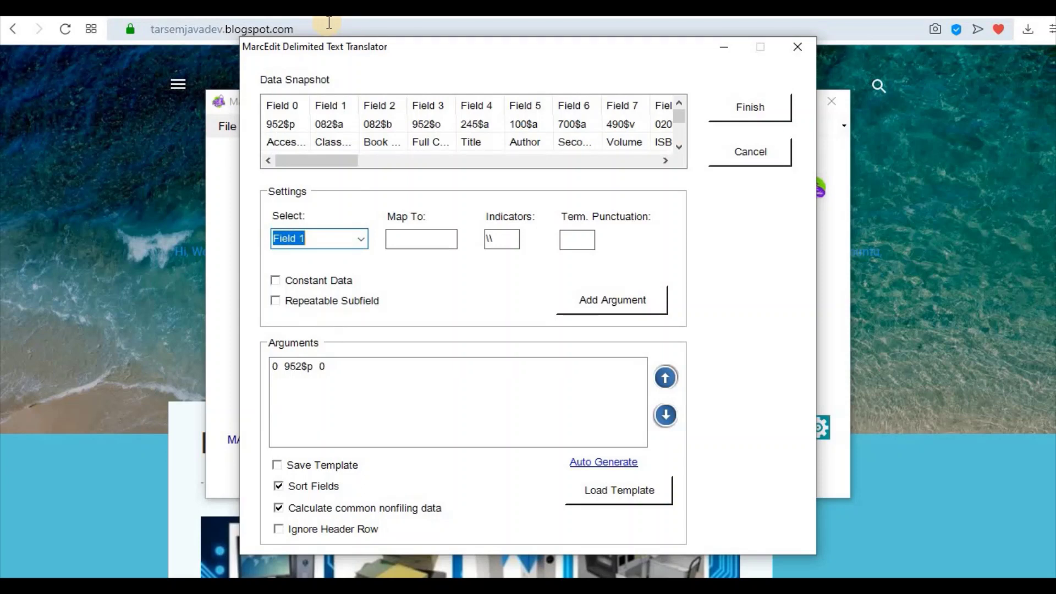
click(415, 242)
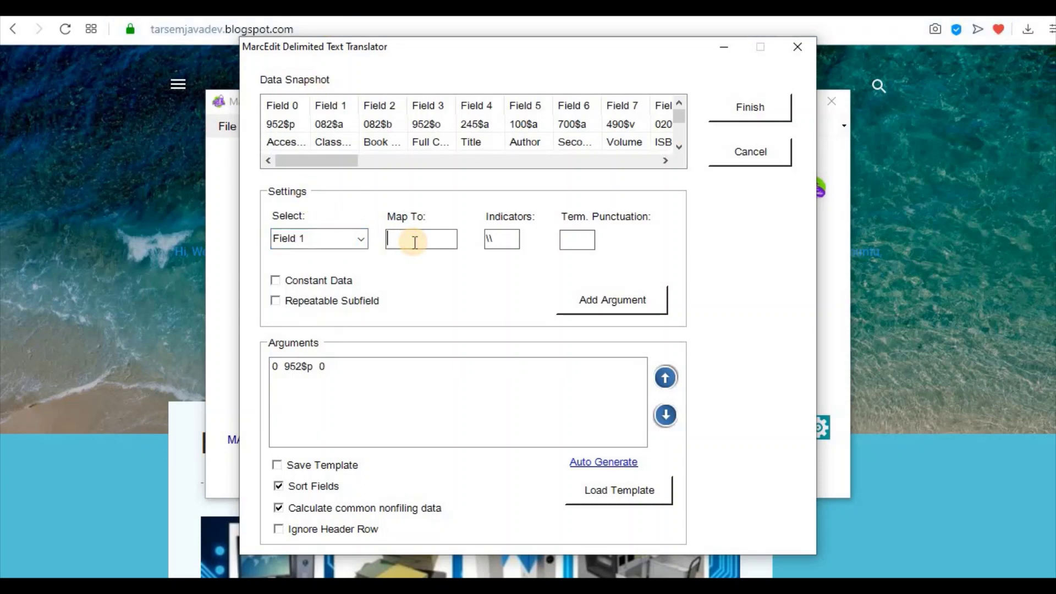
text(082$a)
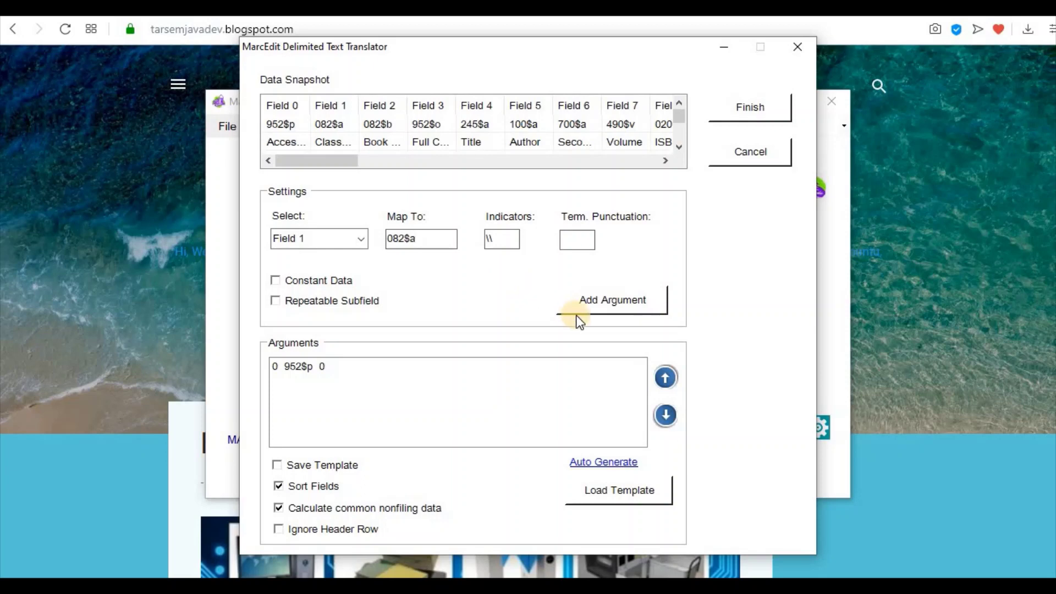
click(636, 300)
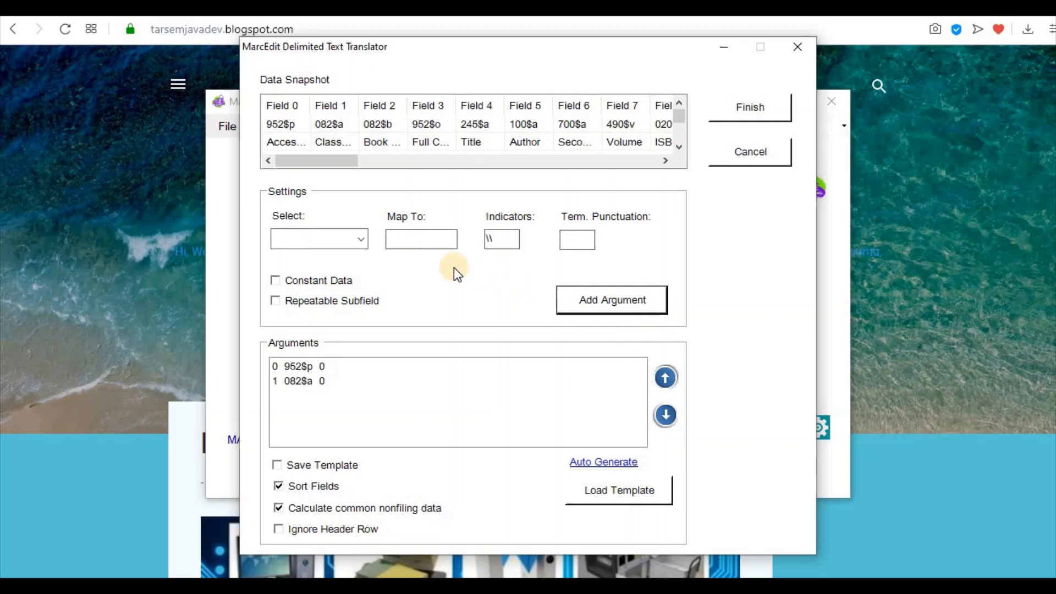
Map Field 2 to 082$b and Field 3 to 952$o
click(363, 239)
click(307, 28)
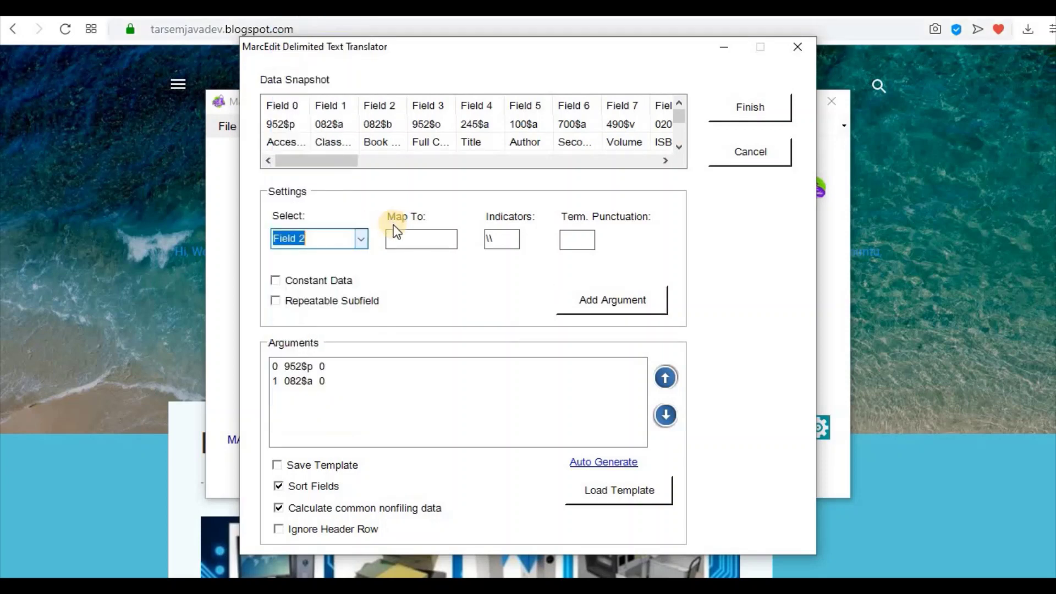
click(409, 240)
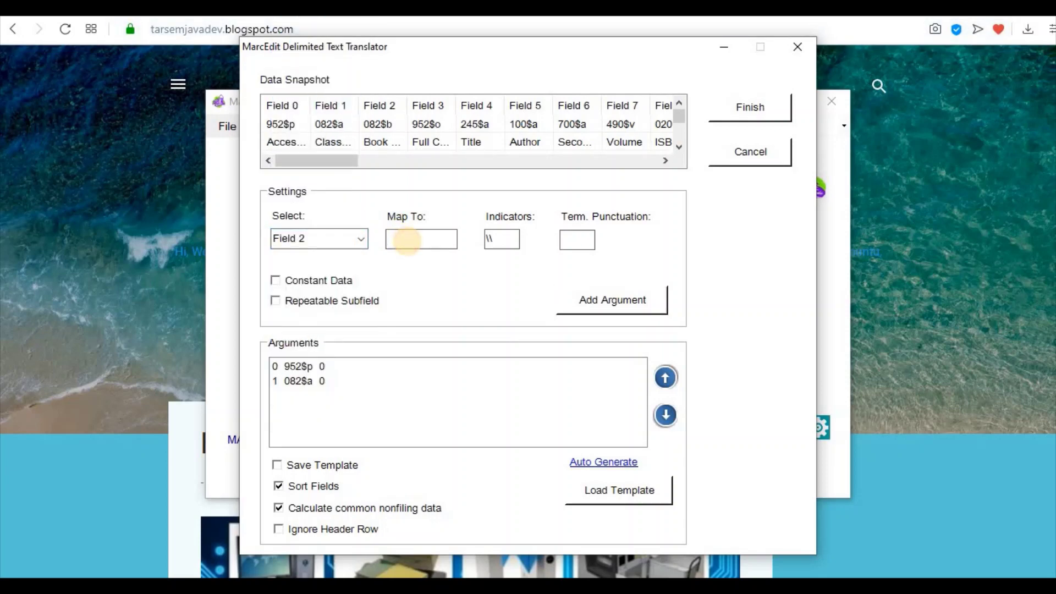
text(082$b)
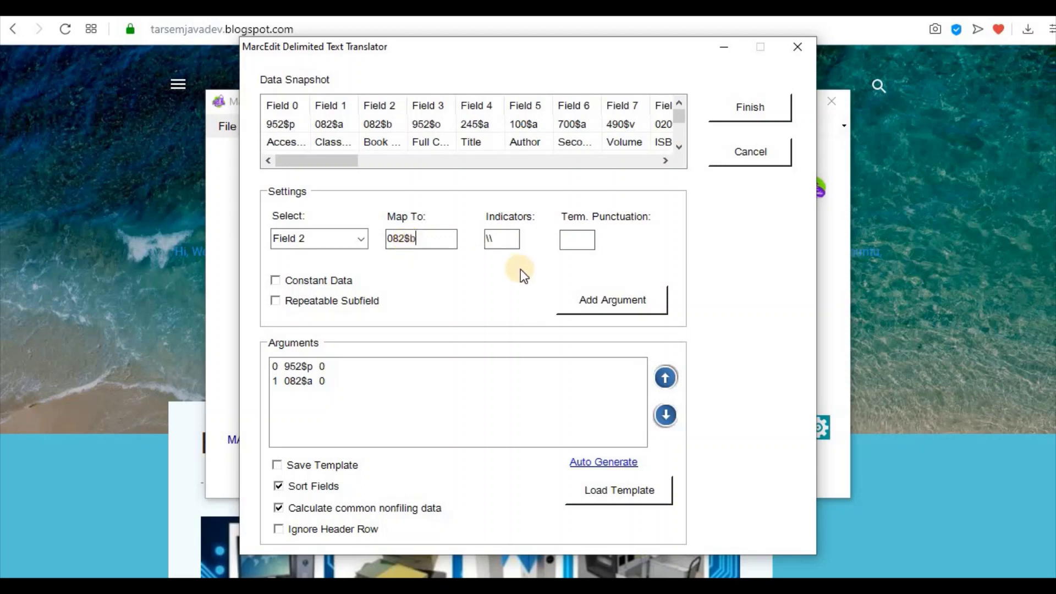
click(603, 306)
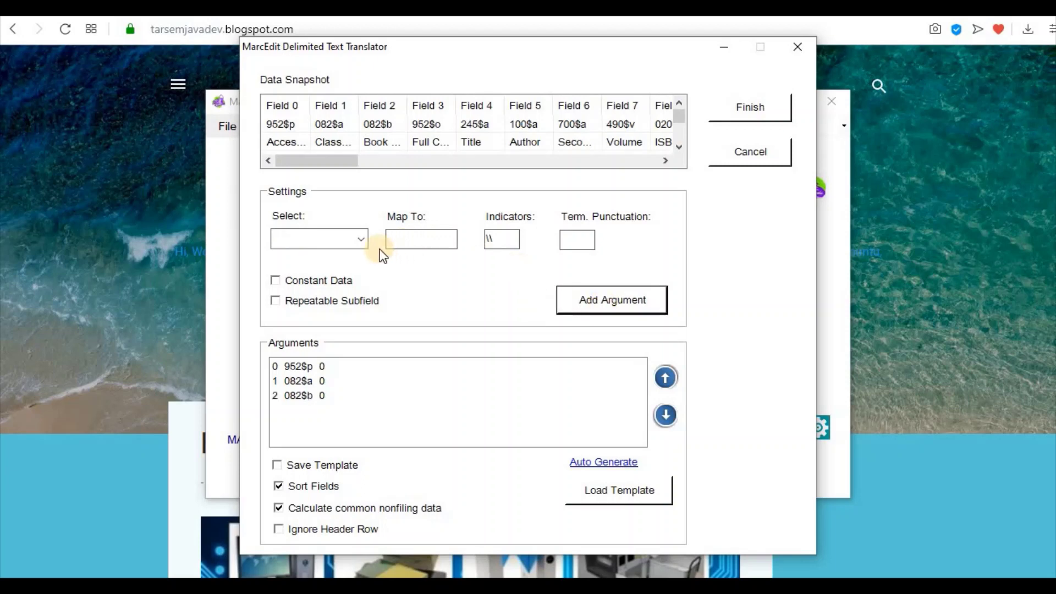
click(365, 240)
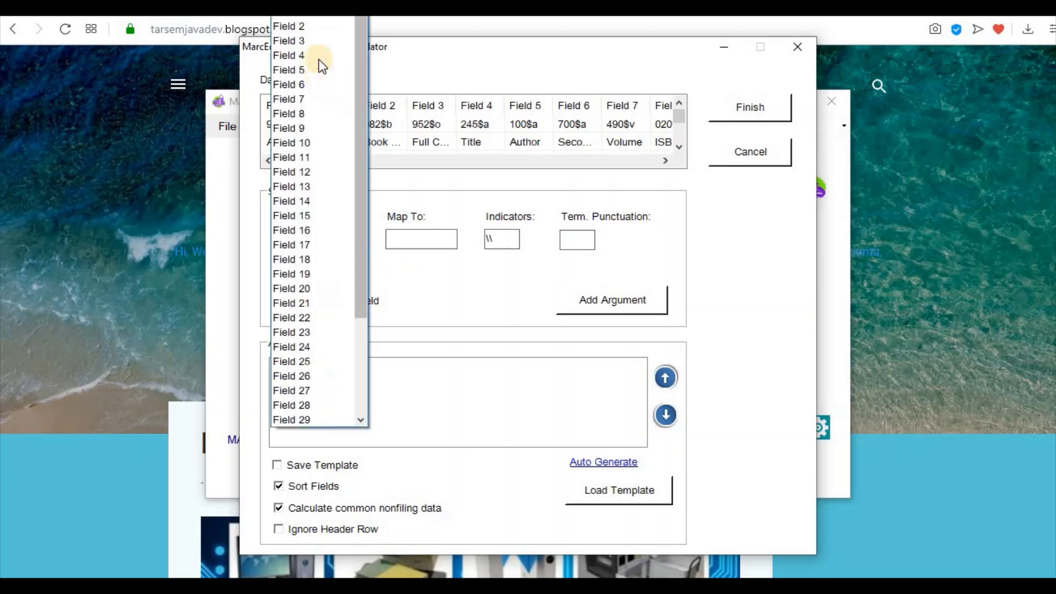
click(317, 41)
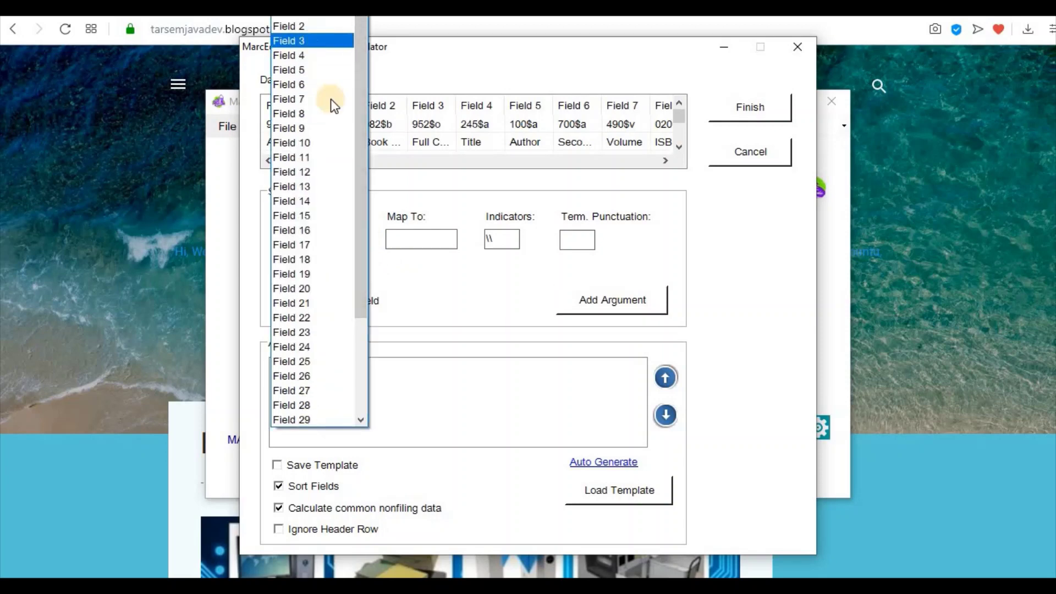
click(426, 241)
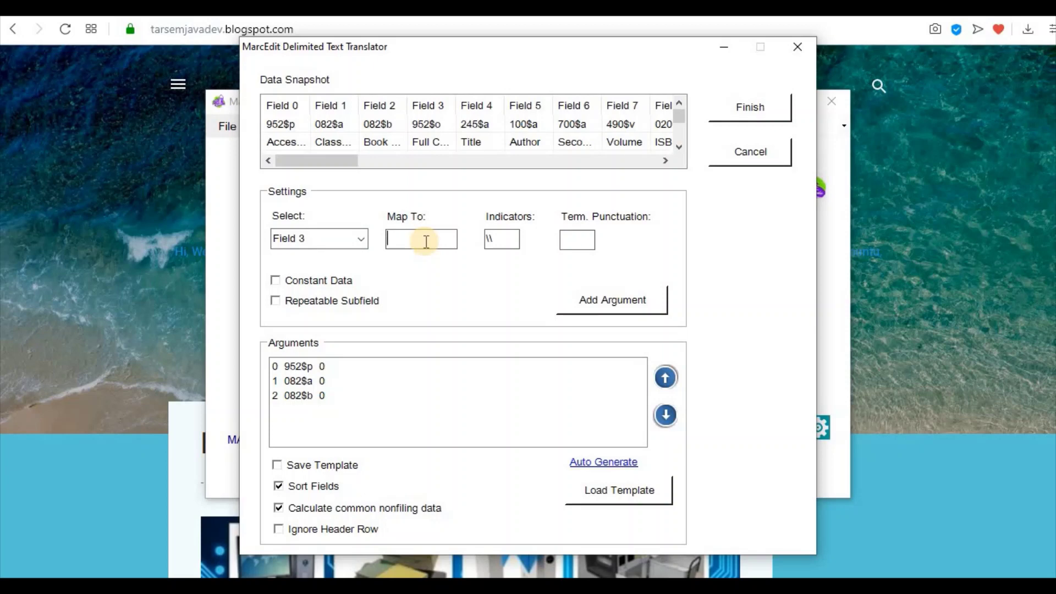
text(952$o)
click(623, 300)
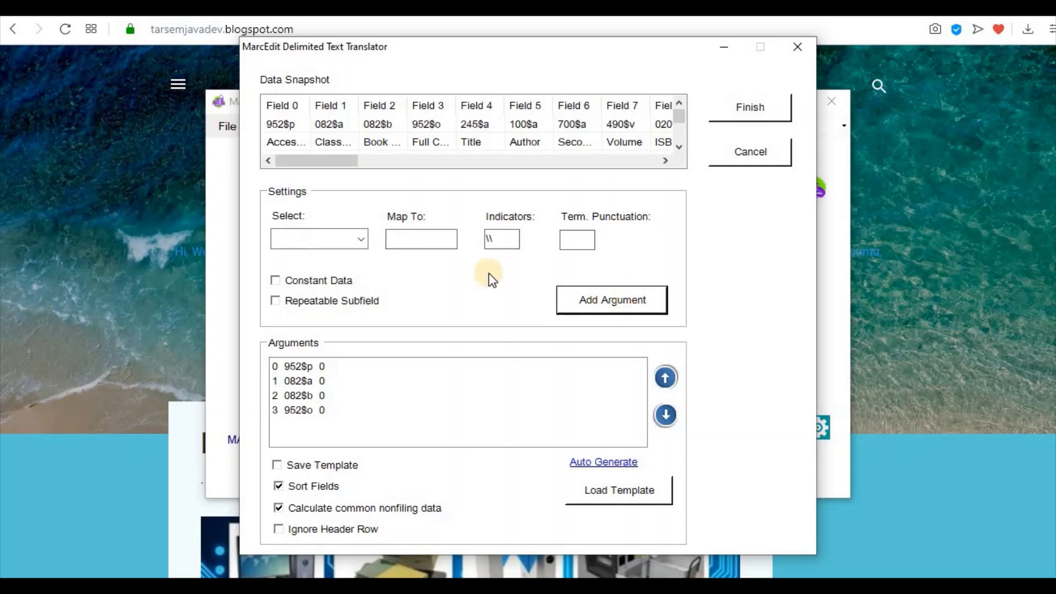
Map Field 4 to 245$a and Field 5 to 100$a
click(362, 241)
click(302, 56)
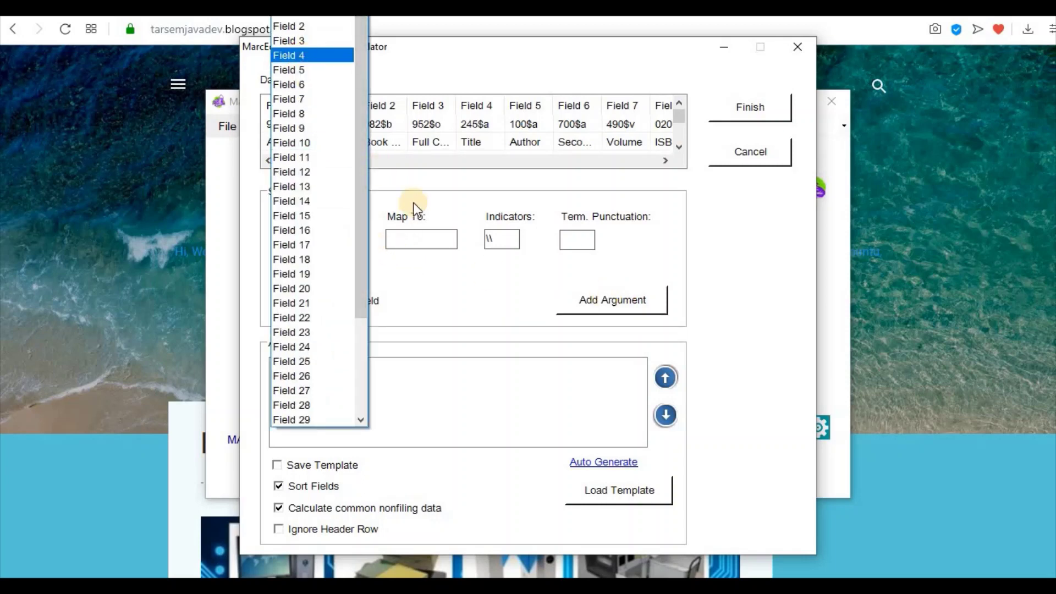
click(416, 237)
text(245)
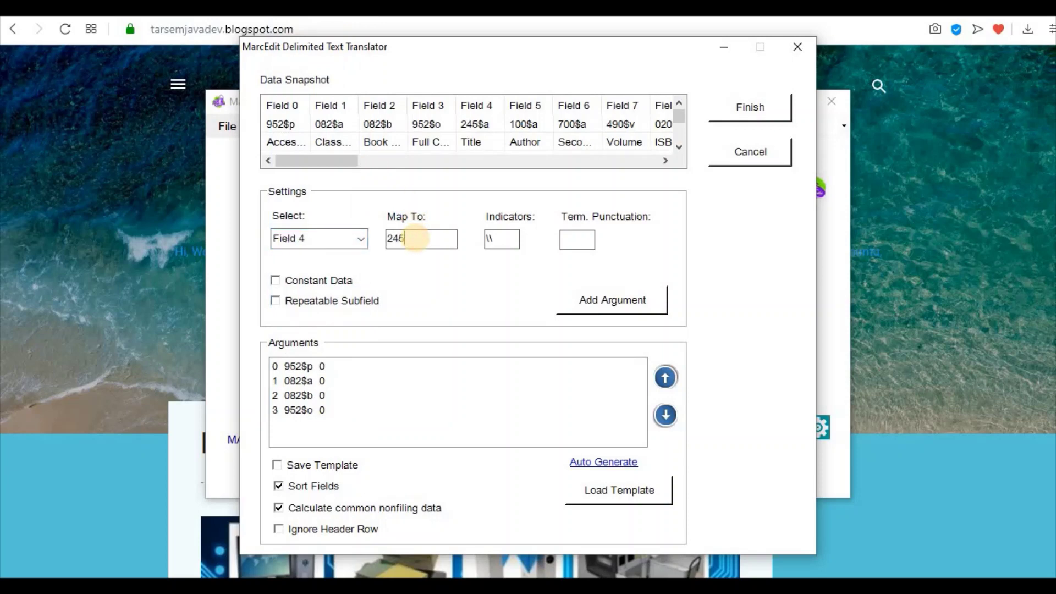
text($a)
click(639, 302)
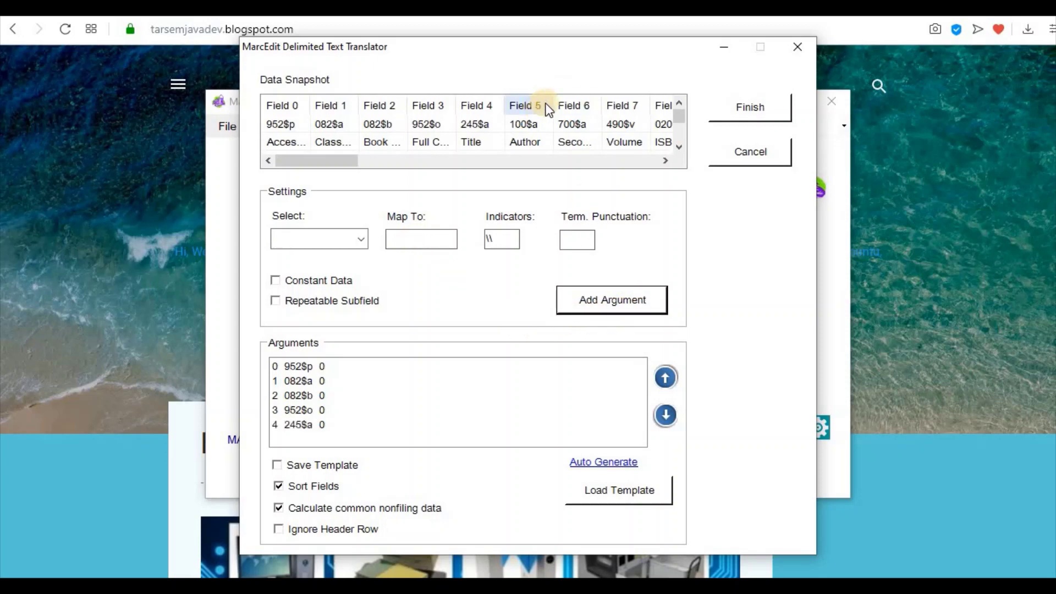
click(360, 239)
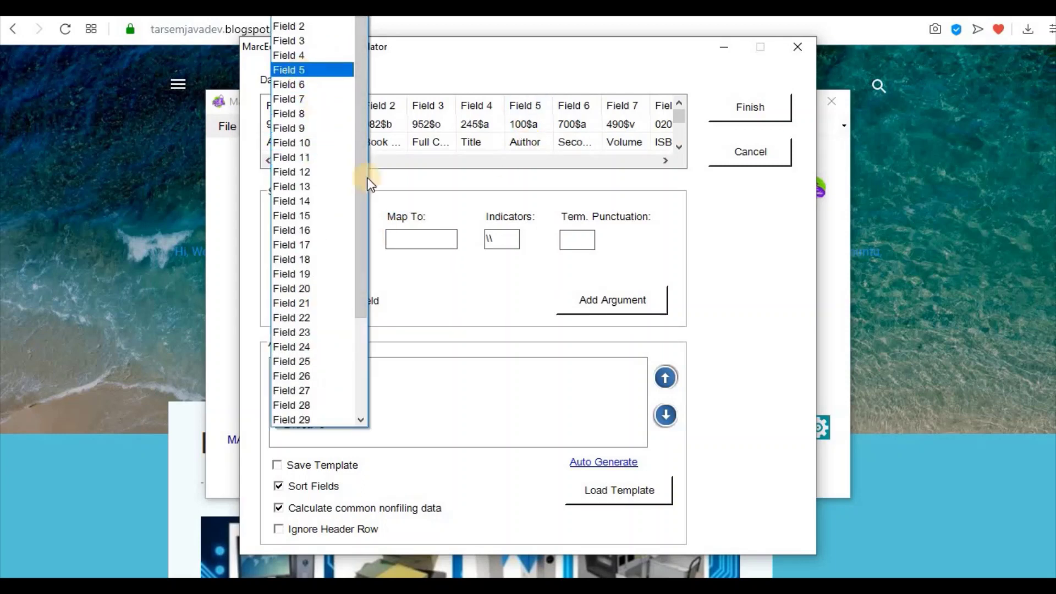
click(420, 236)
click(419, 238)
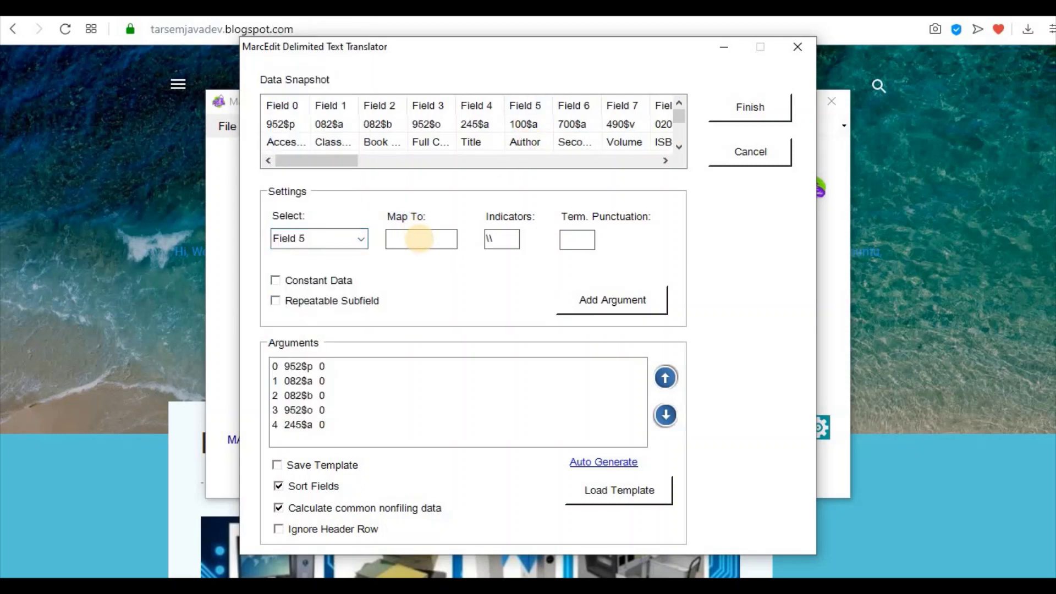
text(100$a)
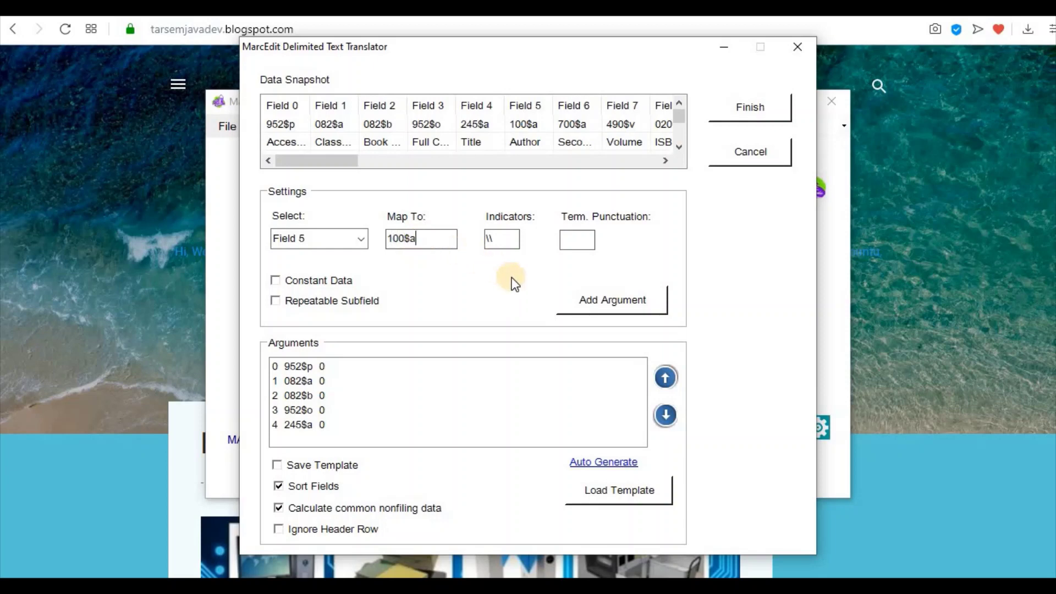
click(608, 307)
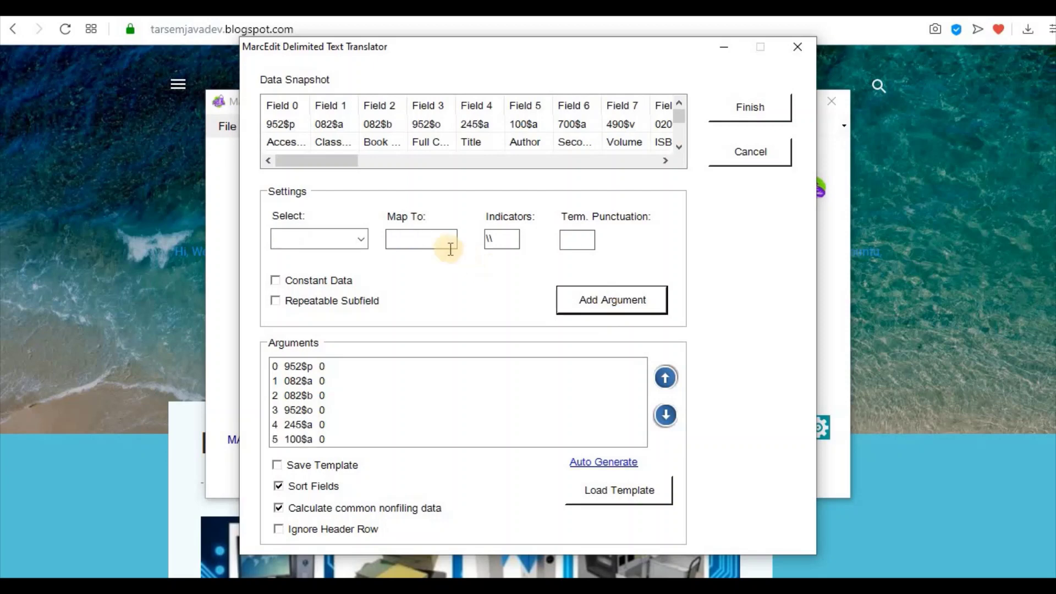
Map Field 6 to 700$a and Field 7 to 490$v
click(359, 241)
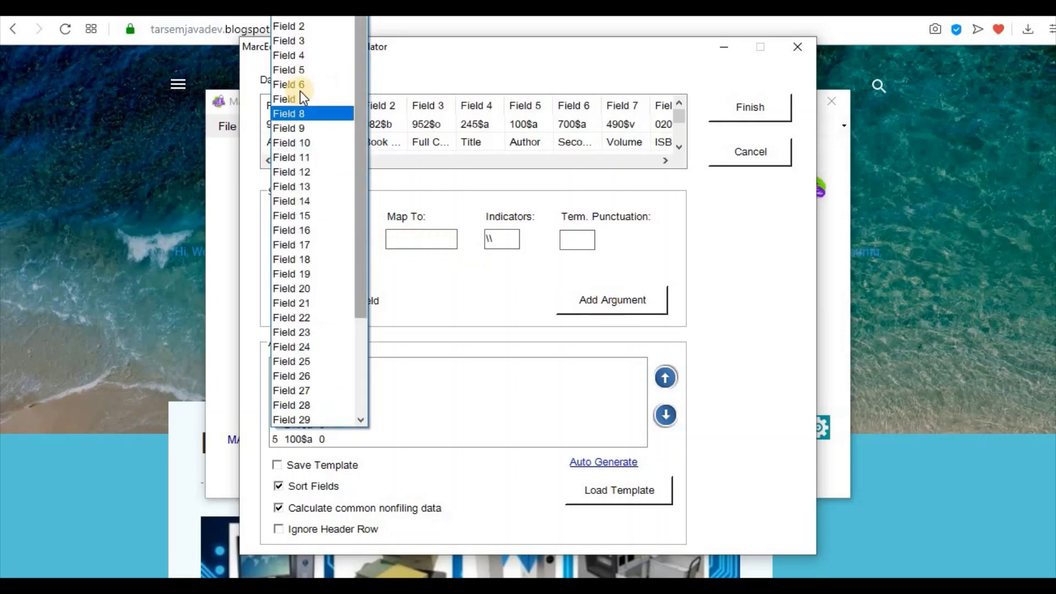
click(297, 85)
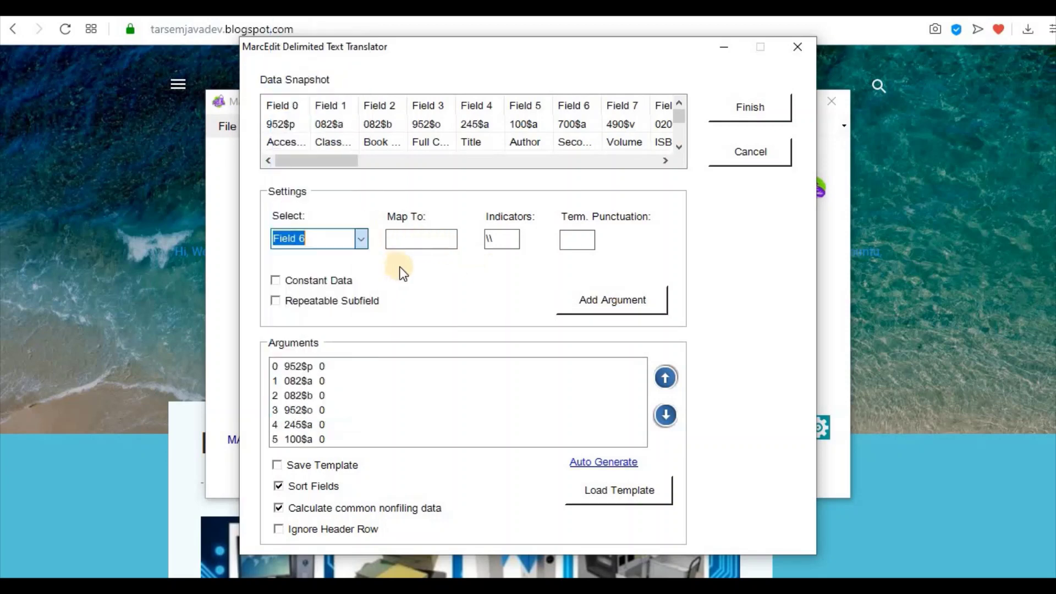
click(425, 241)
text(7)
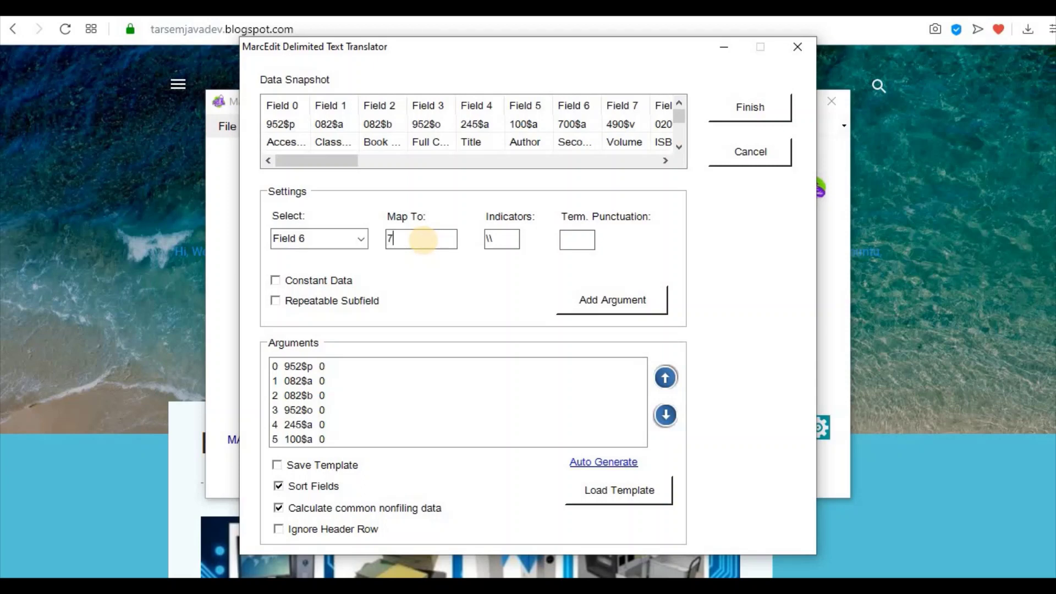
text(00$a)
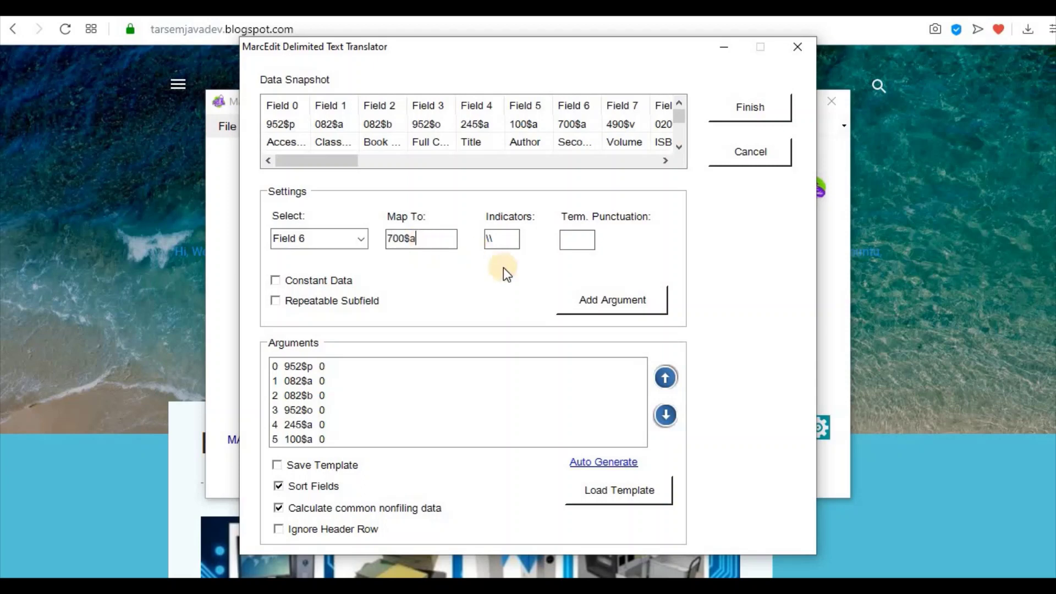
click(606, 309)
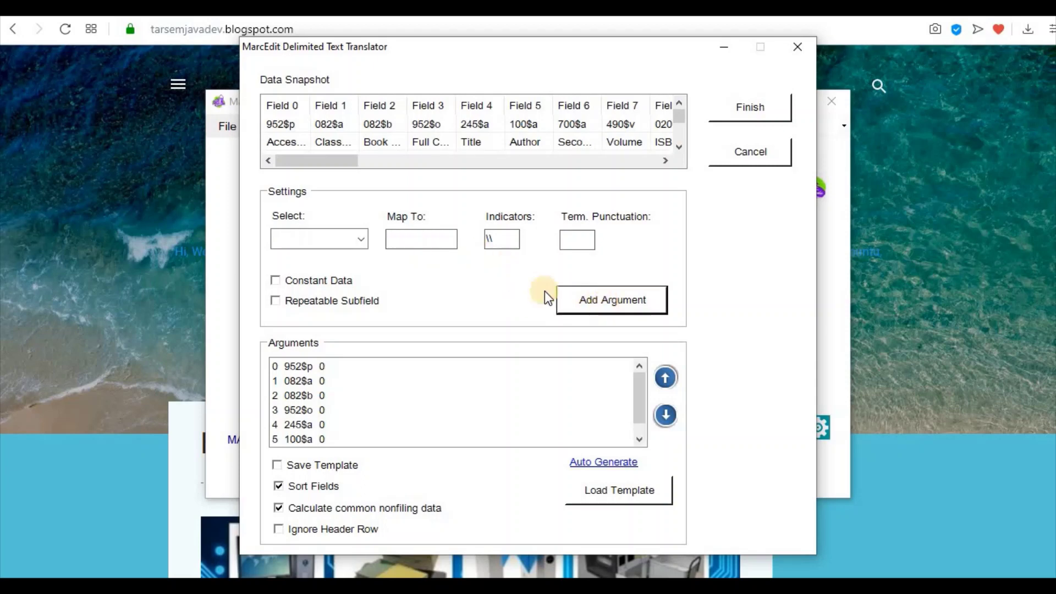
click(362, 242)
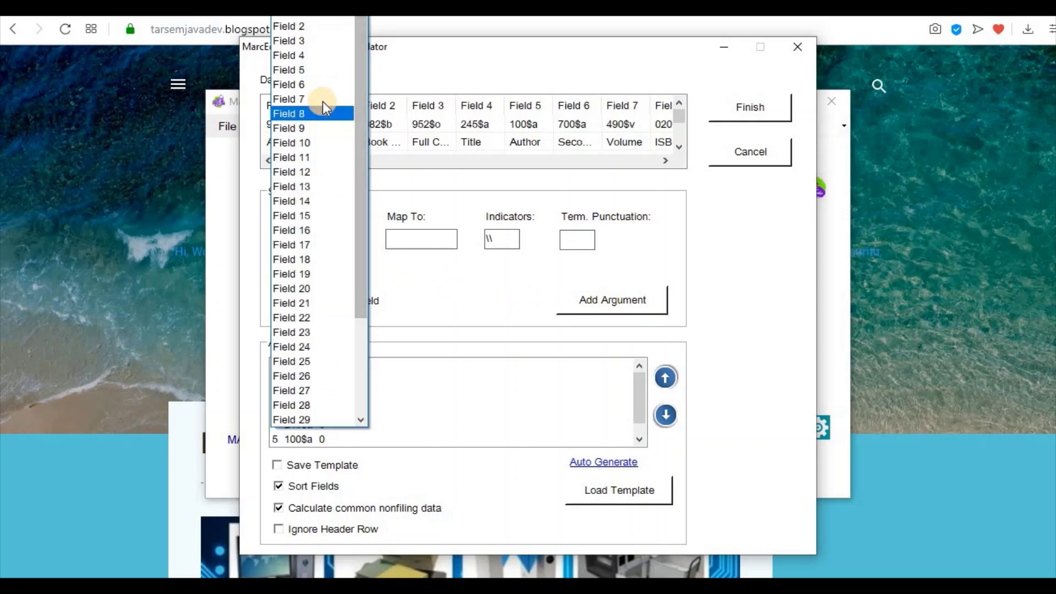
click(308, 99)
click(430, 244)
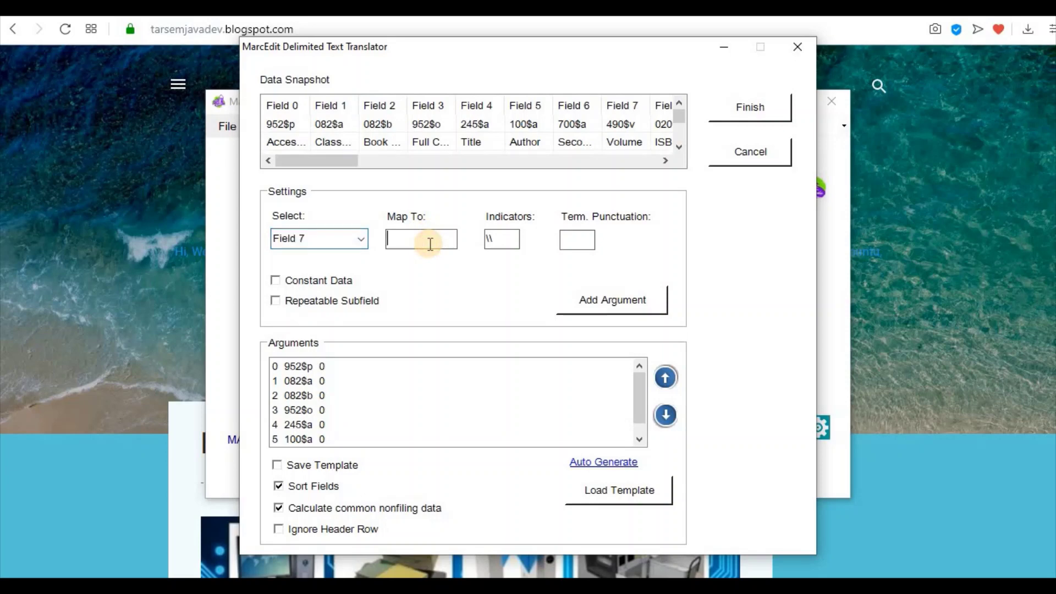
text(490$v)
click(613, 302)
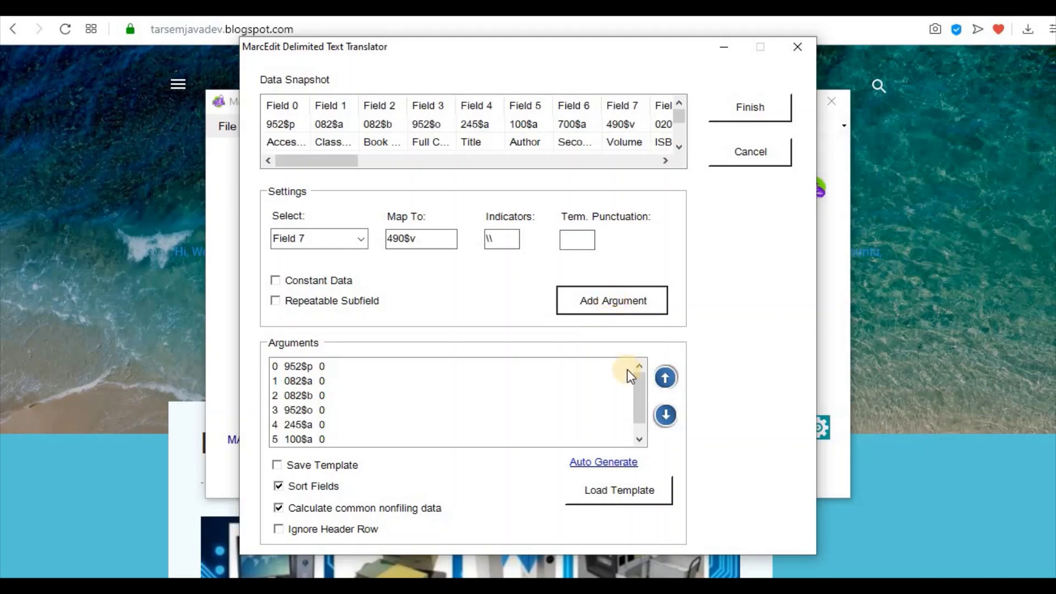
drag(639, 384, 639, 418)
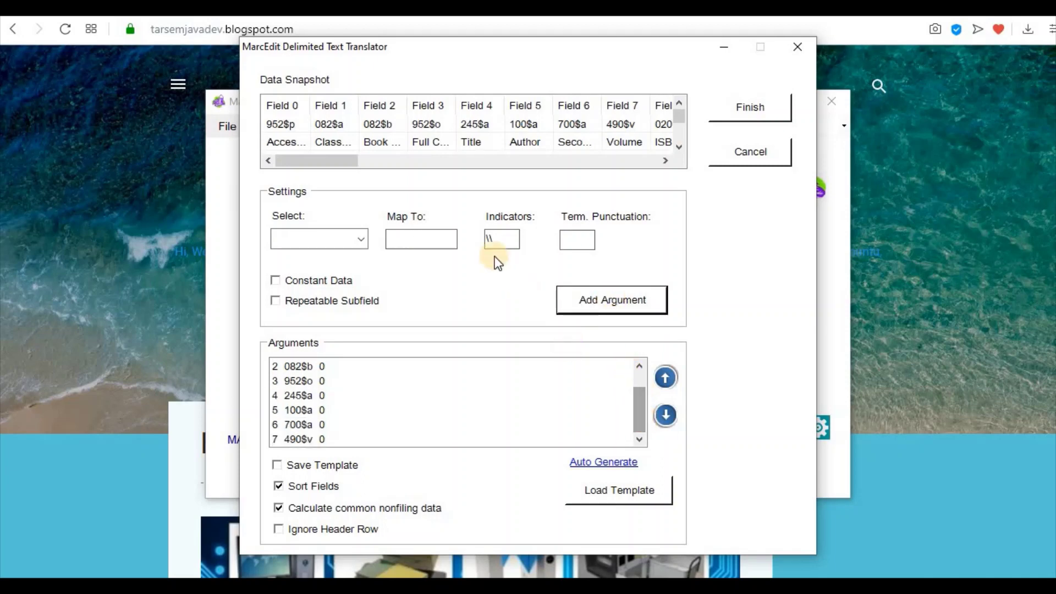
mouse_move(398, 166)
mouse_down()
mouse_move(434, 172)
mouse_move(397, 173)
mouse_up()
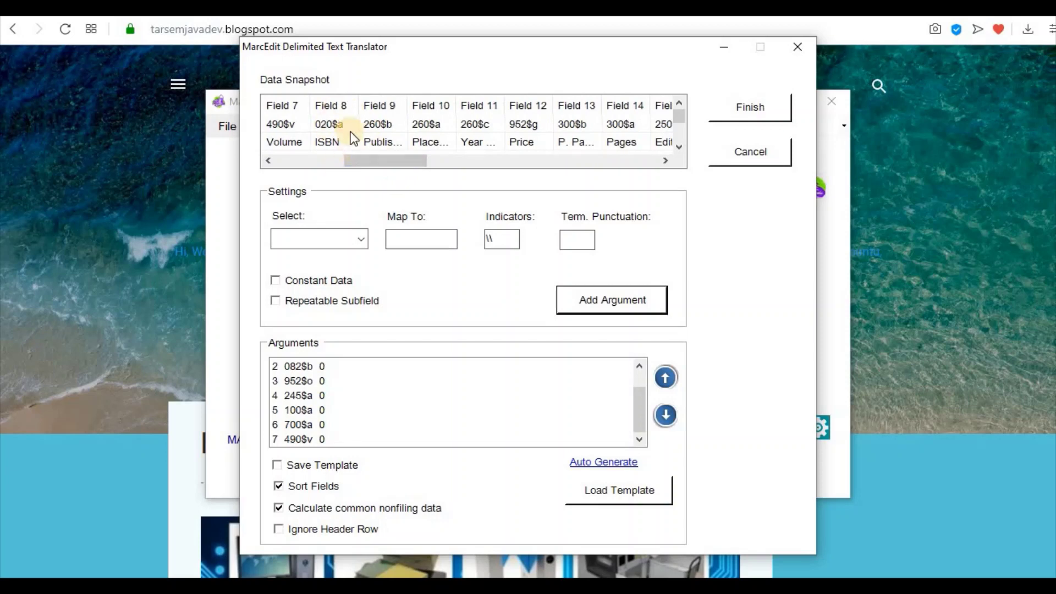
Map Field 8 to 020$a and Field 9 to 260$b
click(362, 237)
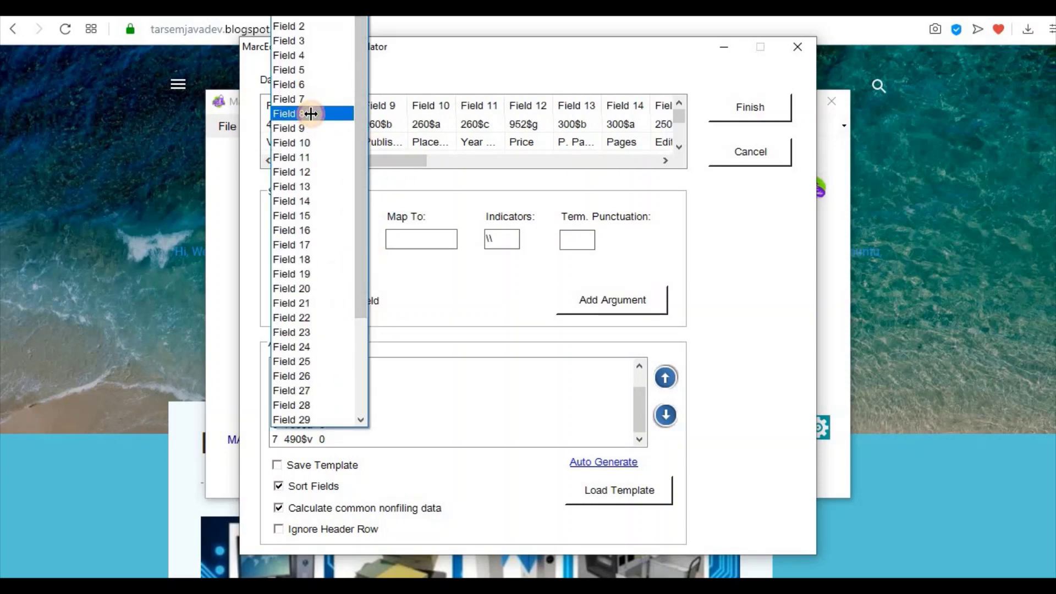
click(317, 114)
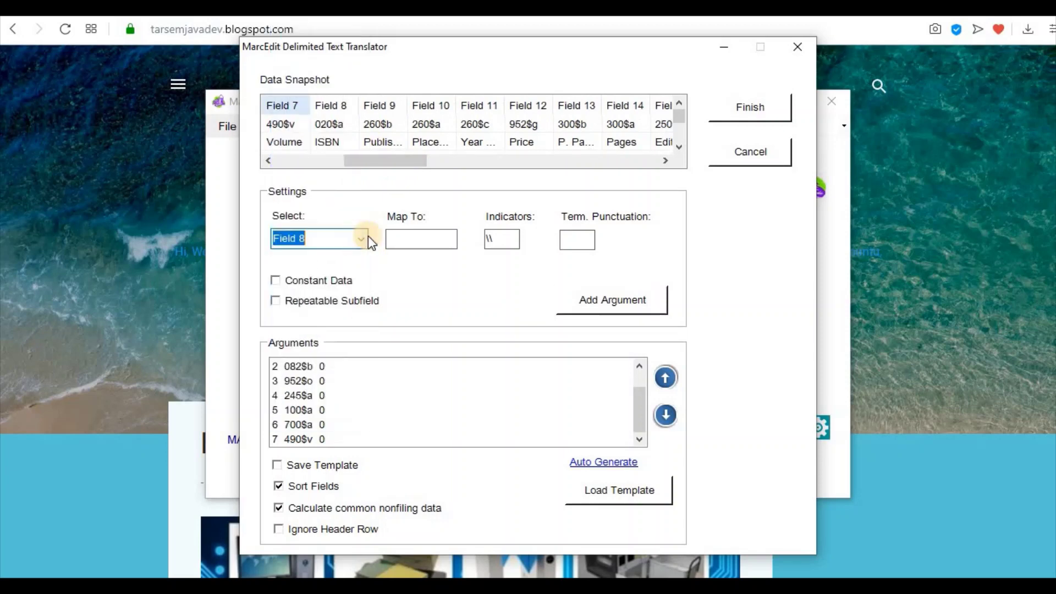
click(439, 236)
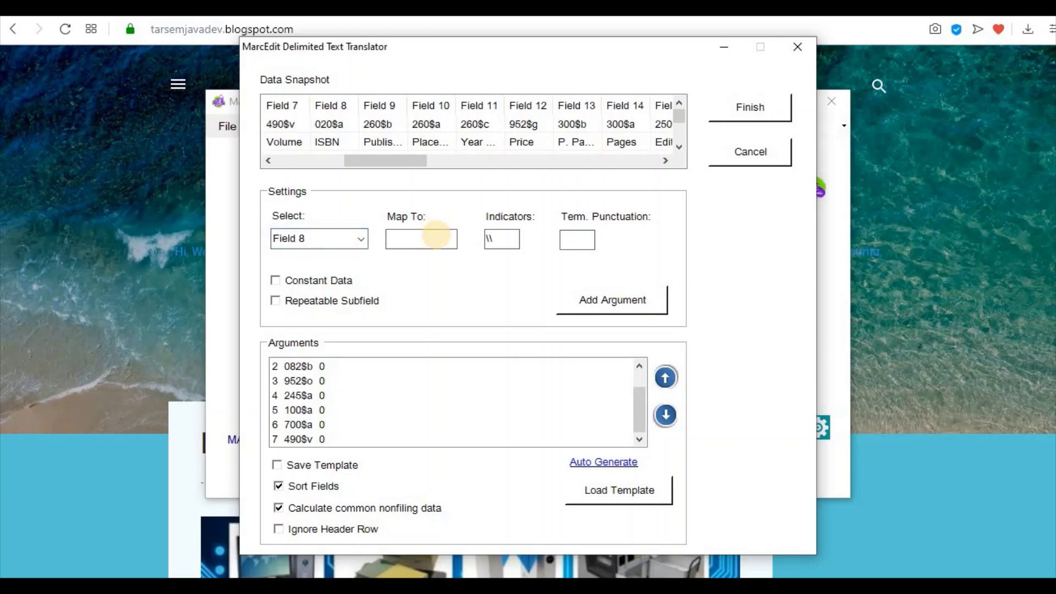
text(020$a)
click(622, 304)
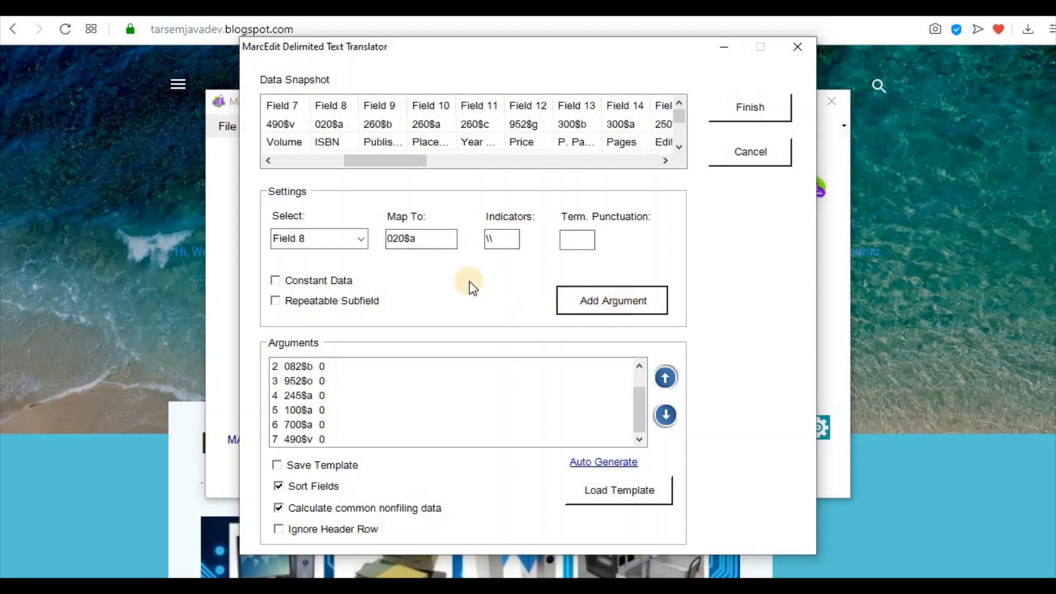
click(361, 242)
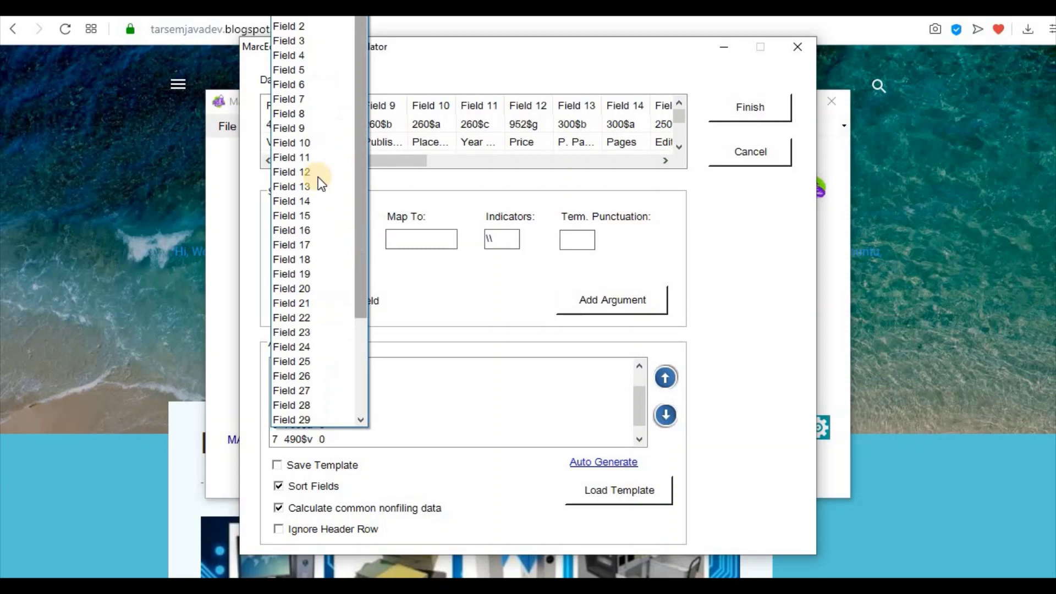
click(302, 128)
click(415, 237)
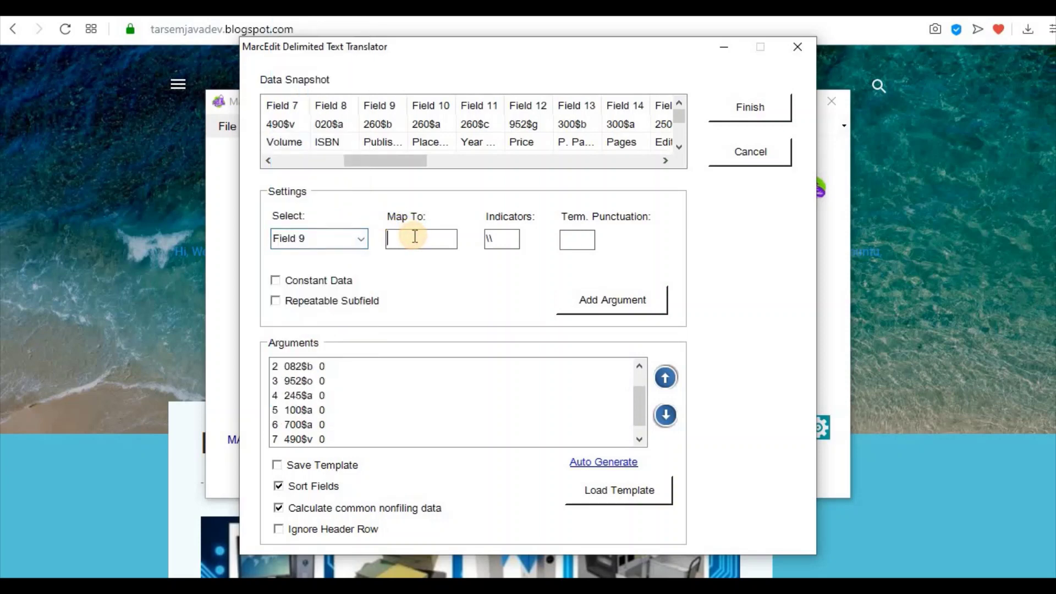
text(260$b)
click(603, 302)
Add a mapping argument sending Field 10 to 260$a
click(361, 240)
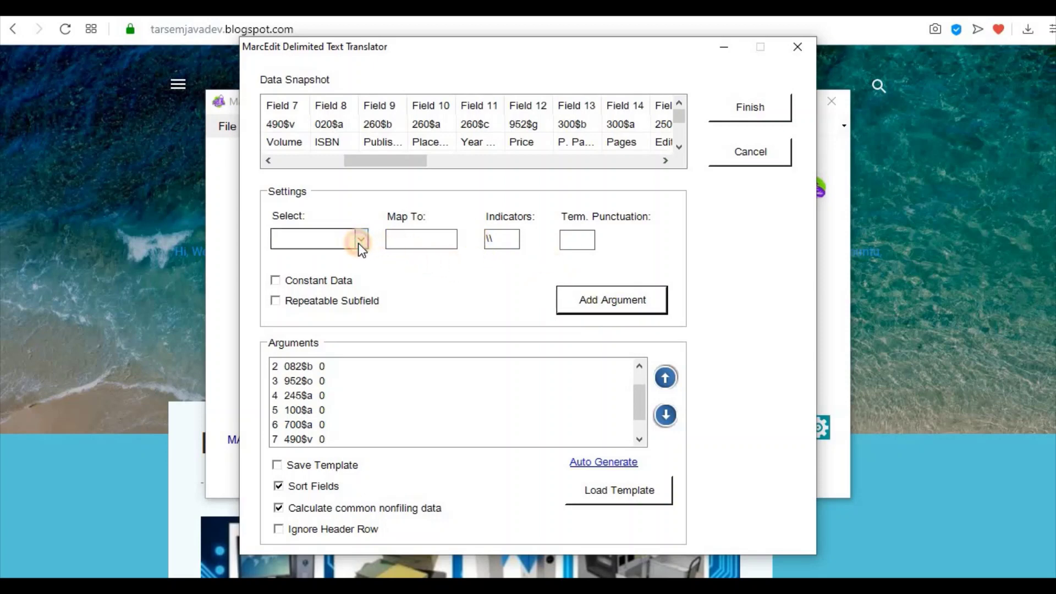
click(314, 143)
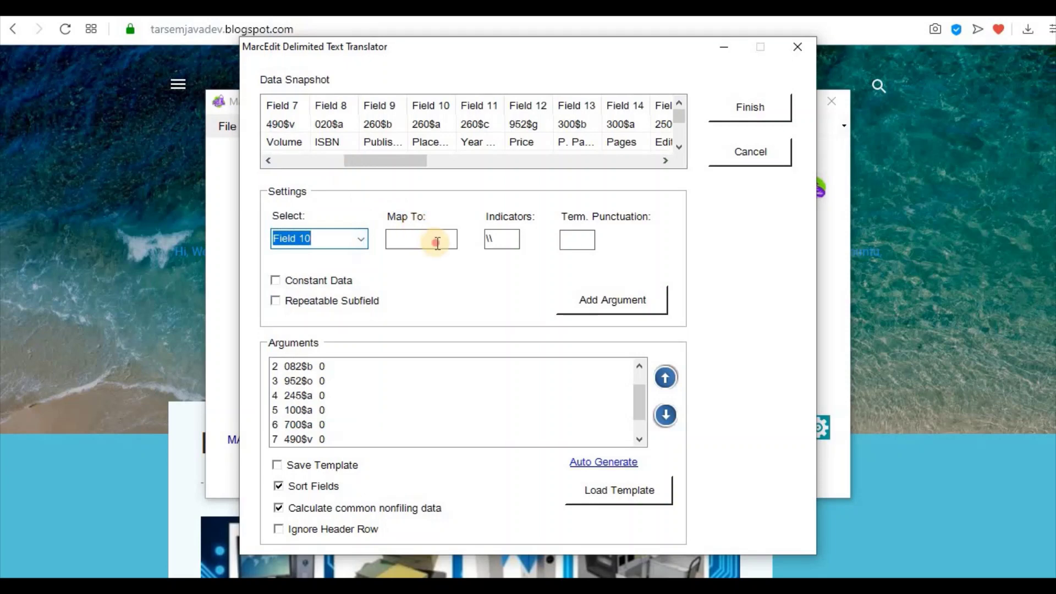
click(437, 241)
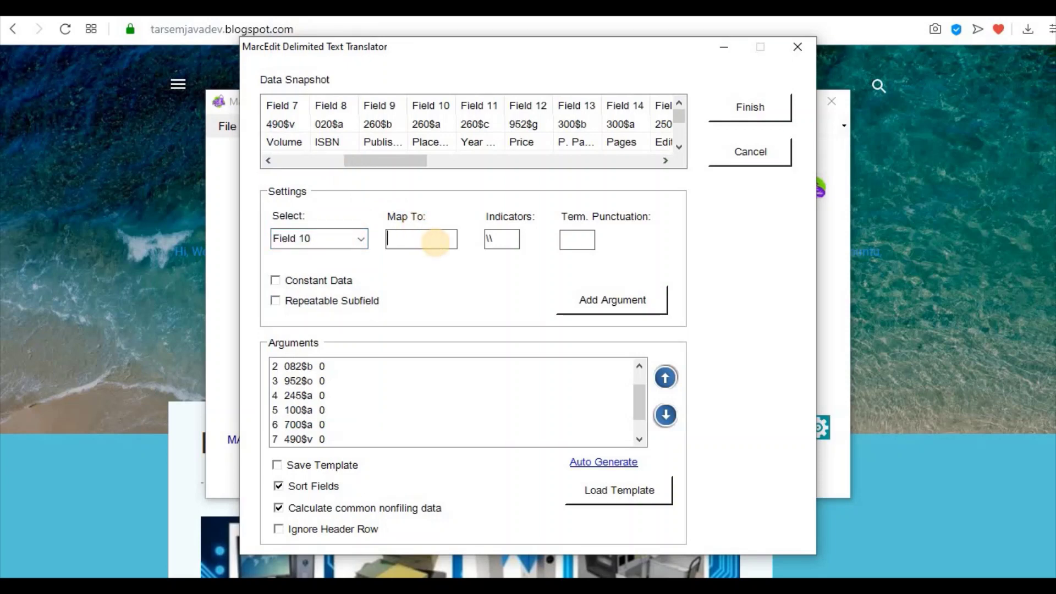
text(260$a)
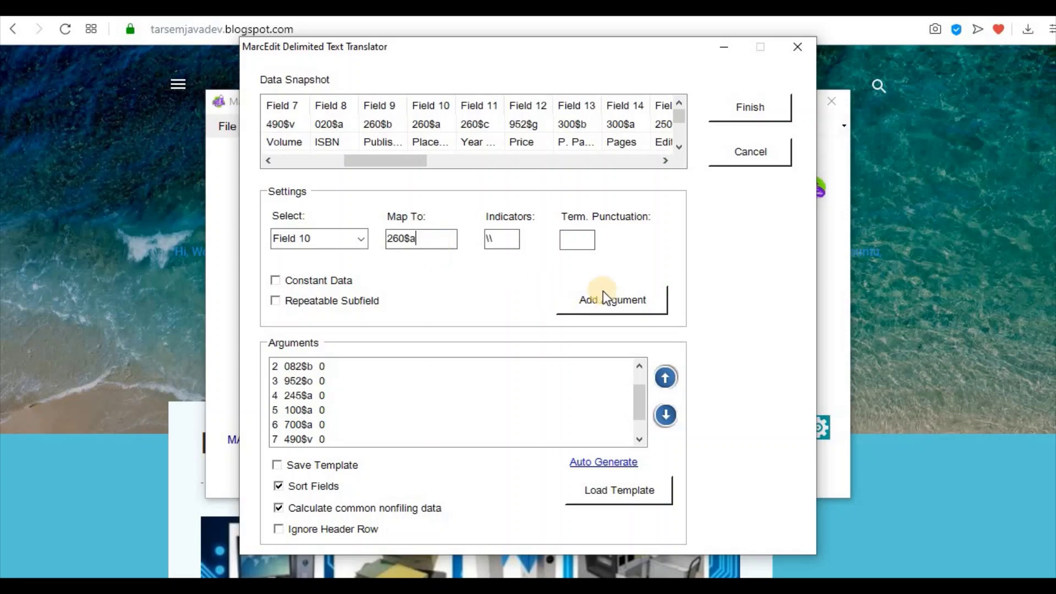
click(616, 298)
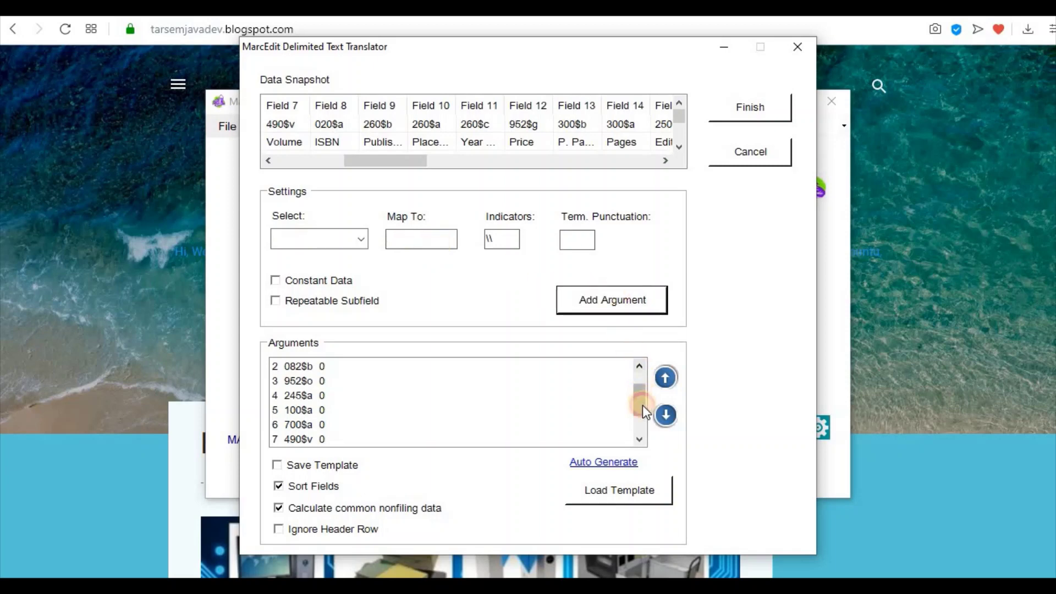
Map Field 11 to 260$c and Field 12 to 952$g
drag(642, 407, 643, 427)
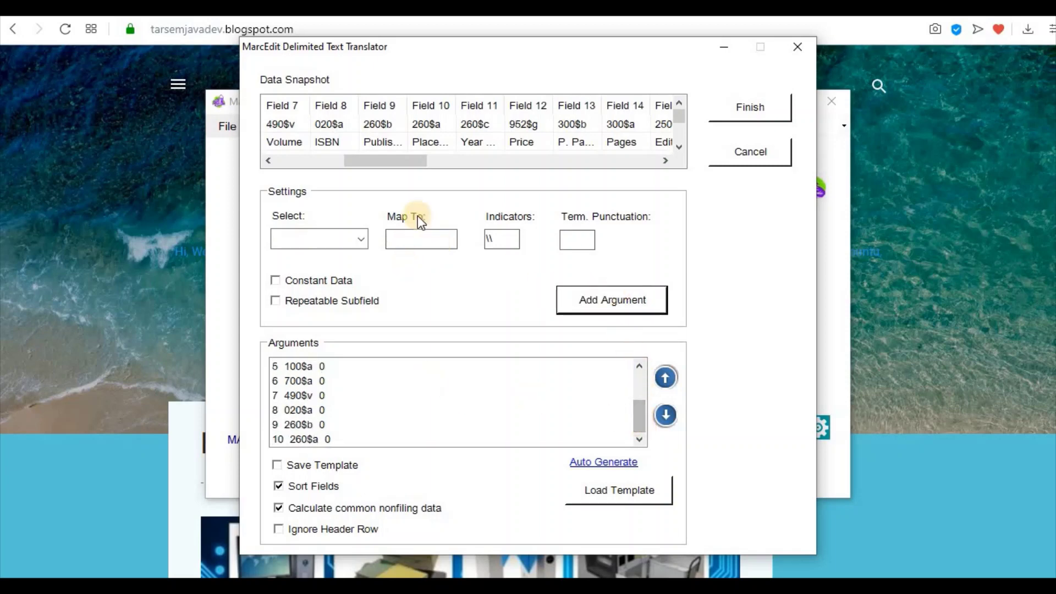
click(362, 239)
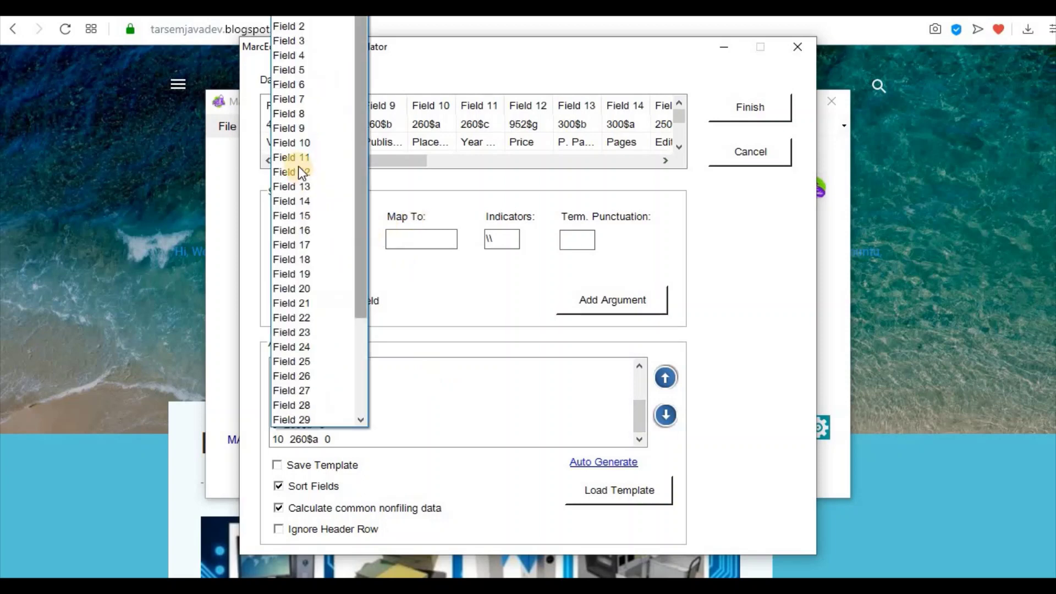
click(296, 157)
click(415, 239)
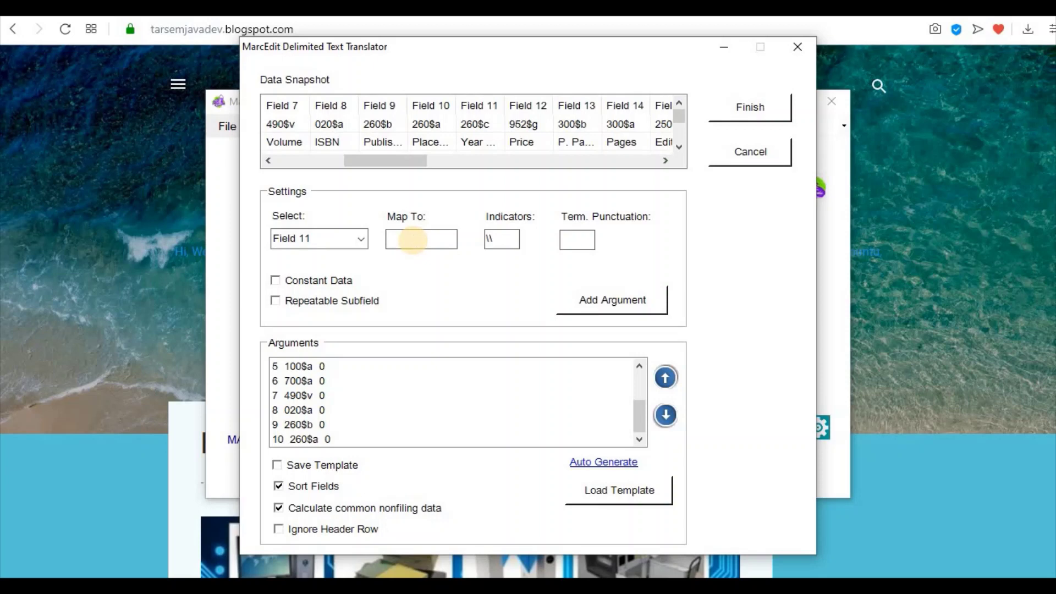
text(260$c)
click(613, 304)
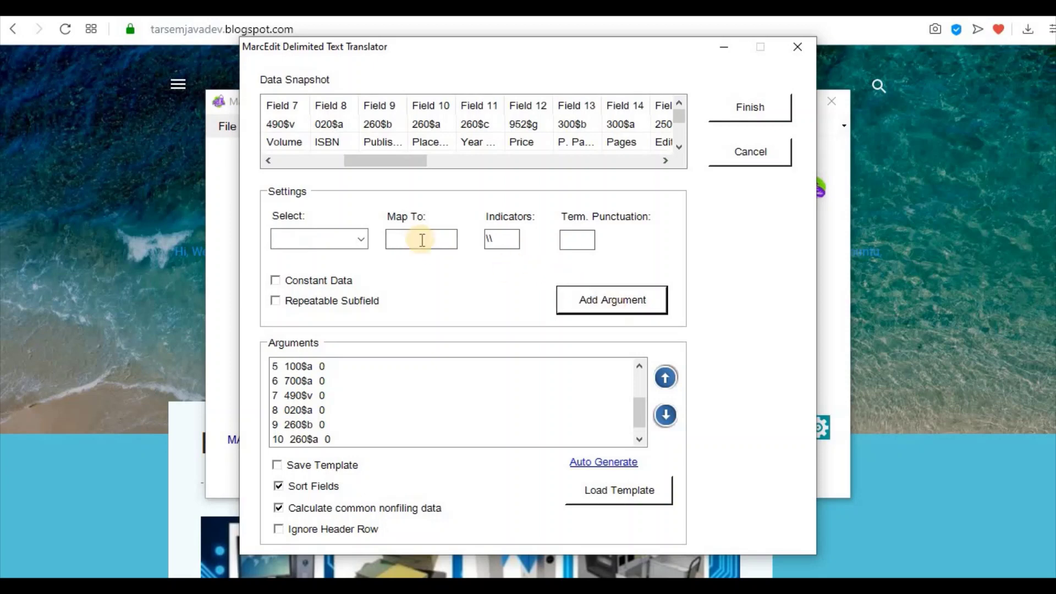
click(363, 246)
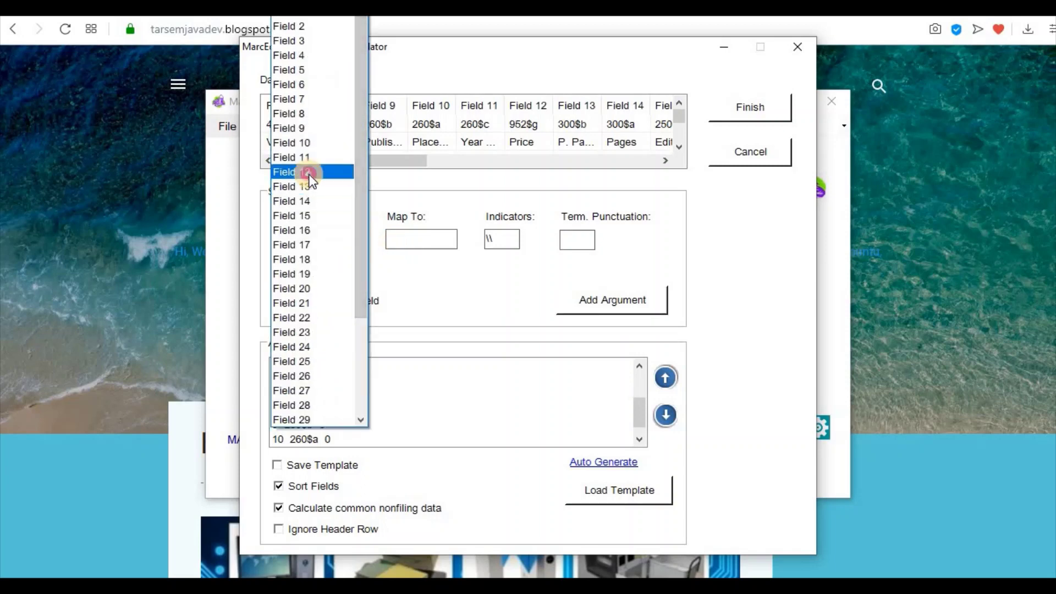
click(421, 229)
click(424, 230)
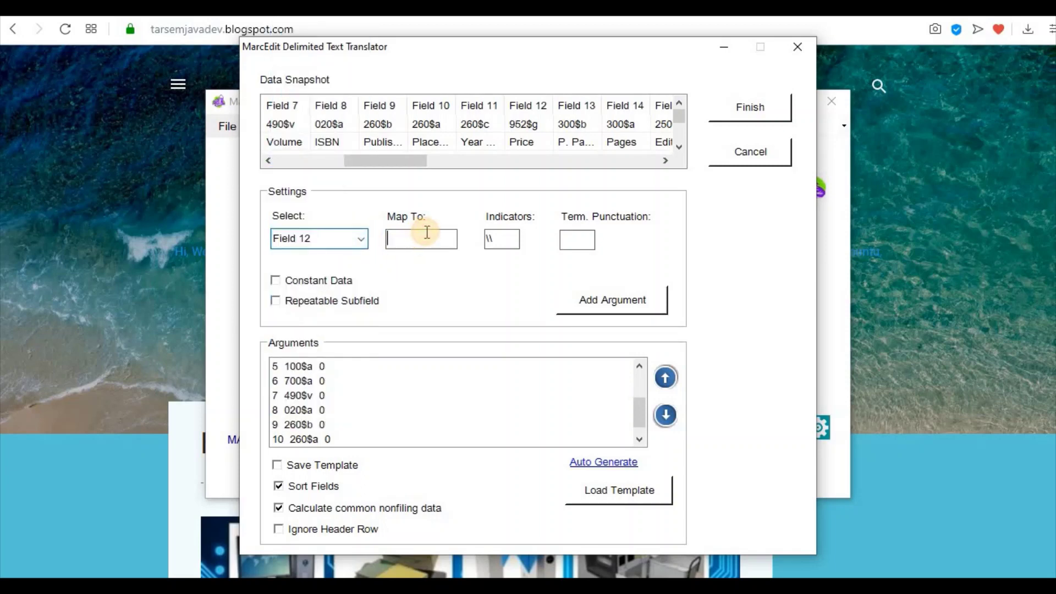
text(952)
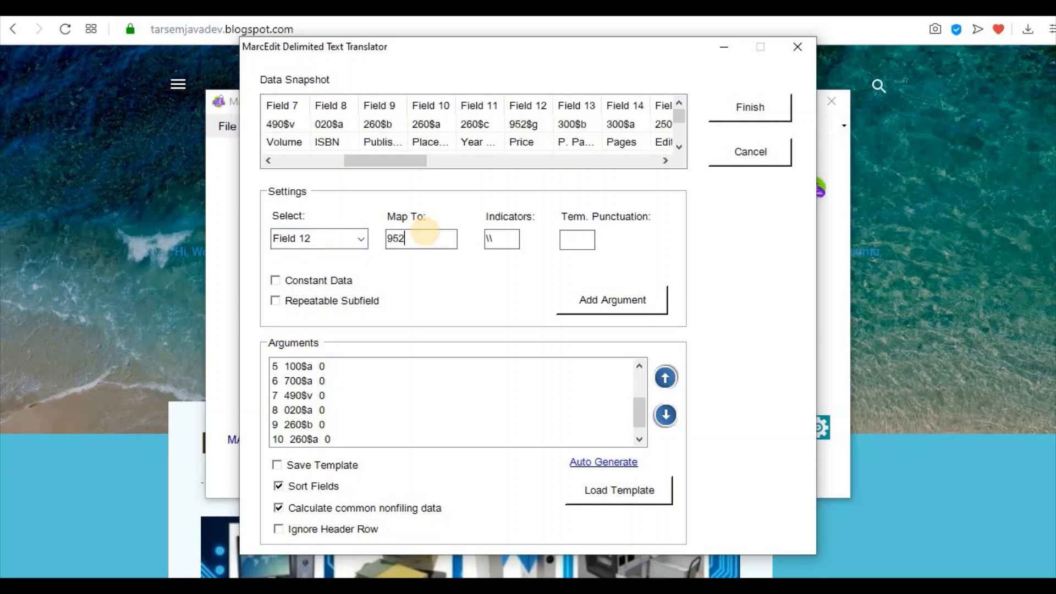
text($g)
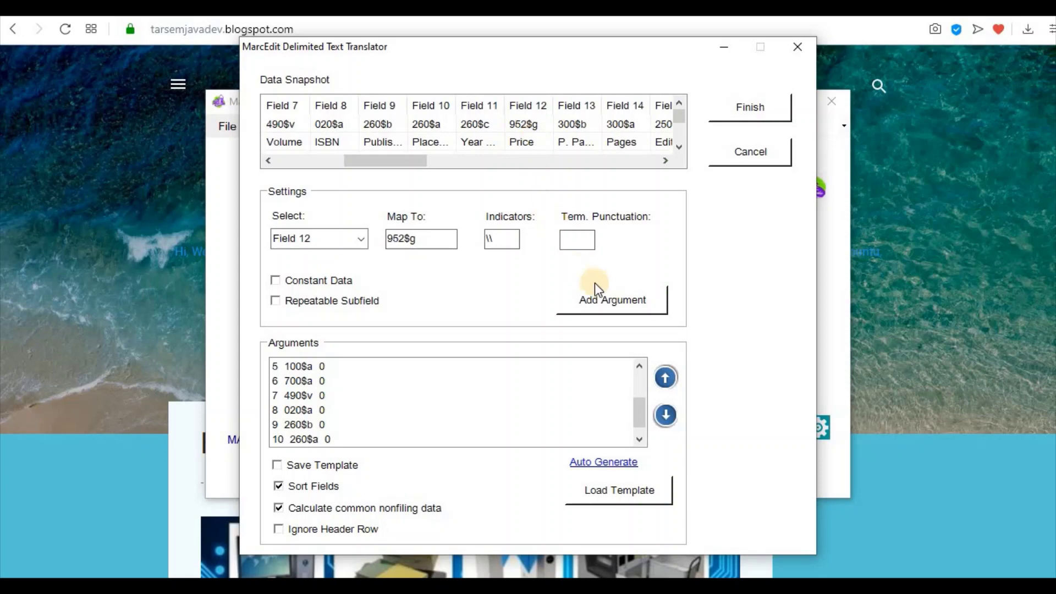
click(613, 301)
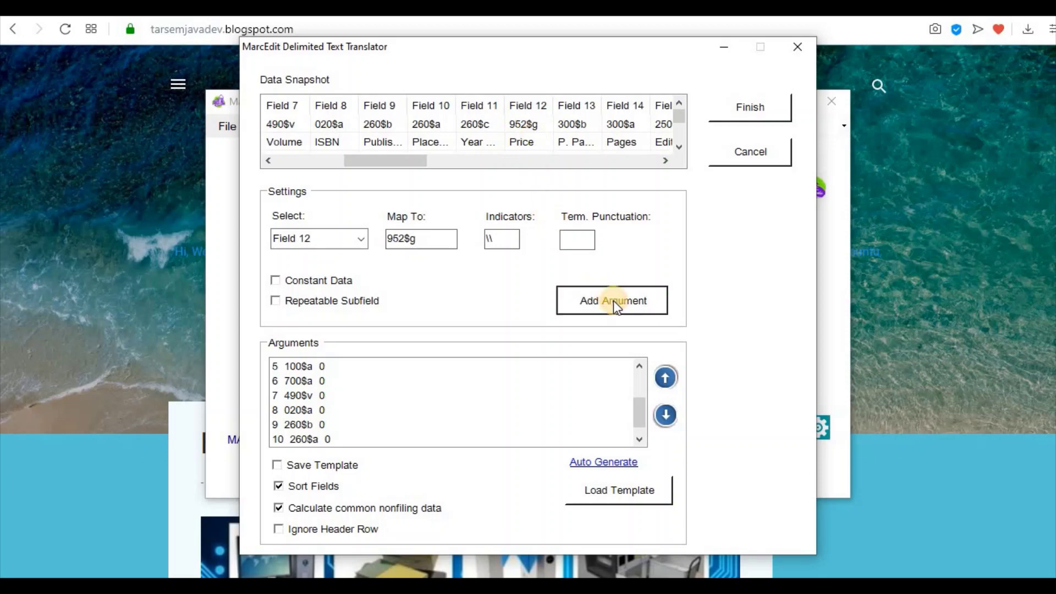
Map Field 13 to 300$b and Field 14 to 300$a
click(362, 239)
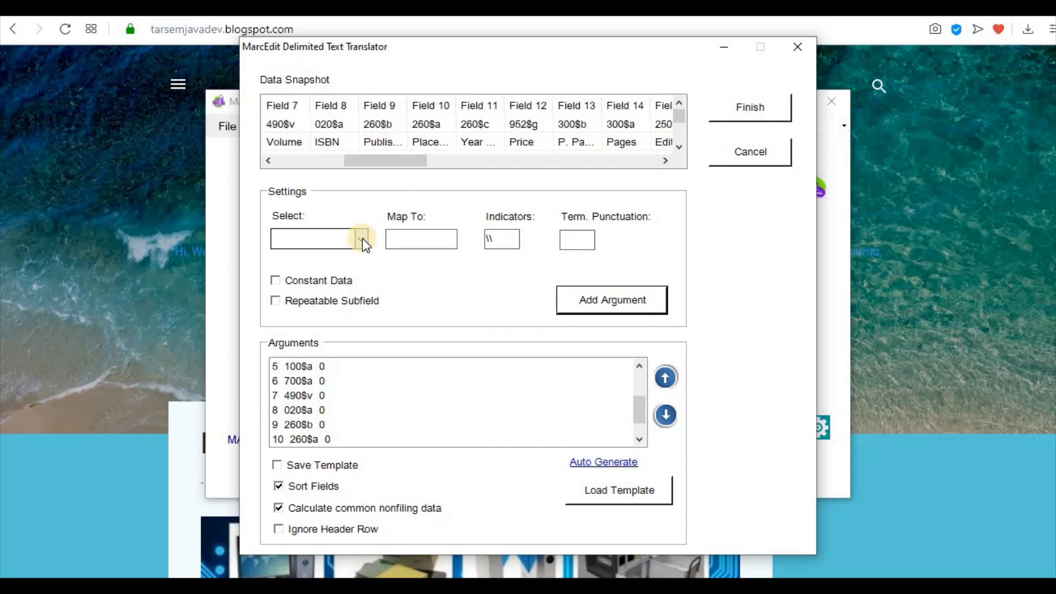
click(362, 239)
click(317, 187)
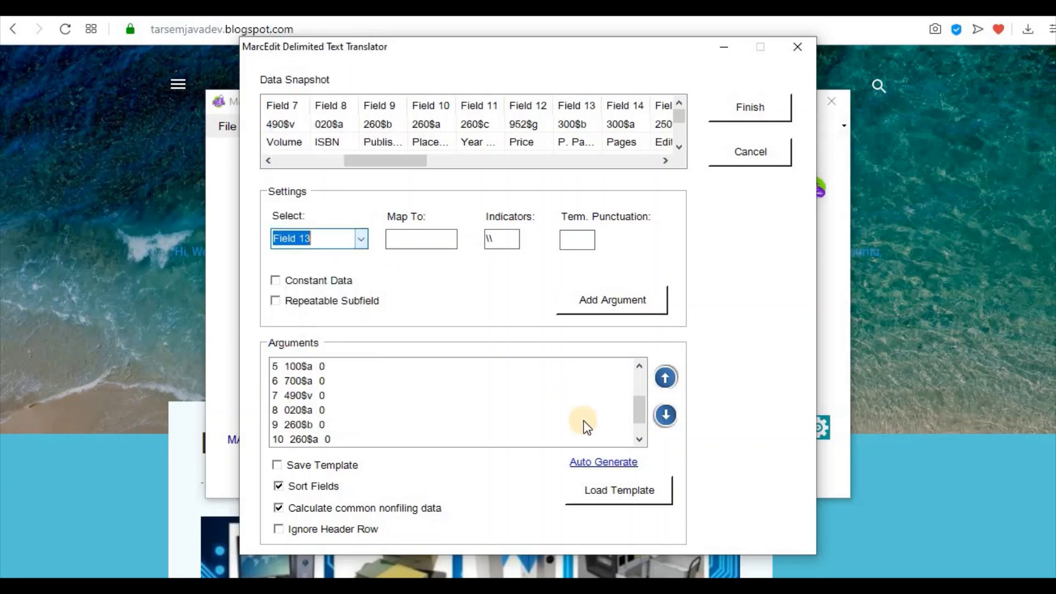
click(640, 440)
click(639, 439)
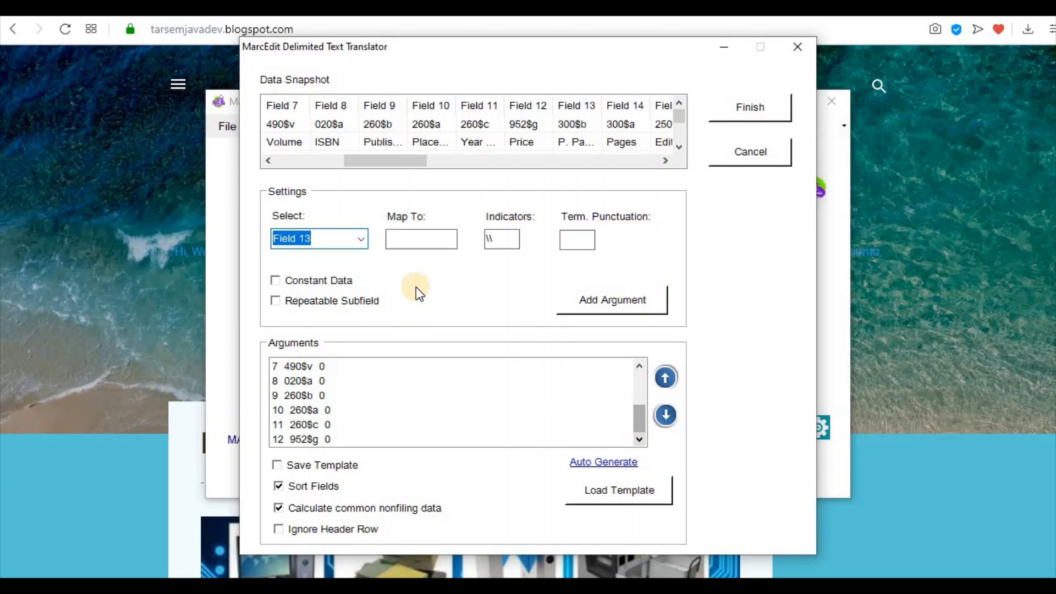
click(418, 239)
text(300)
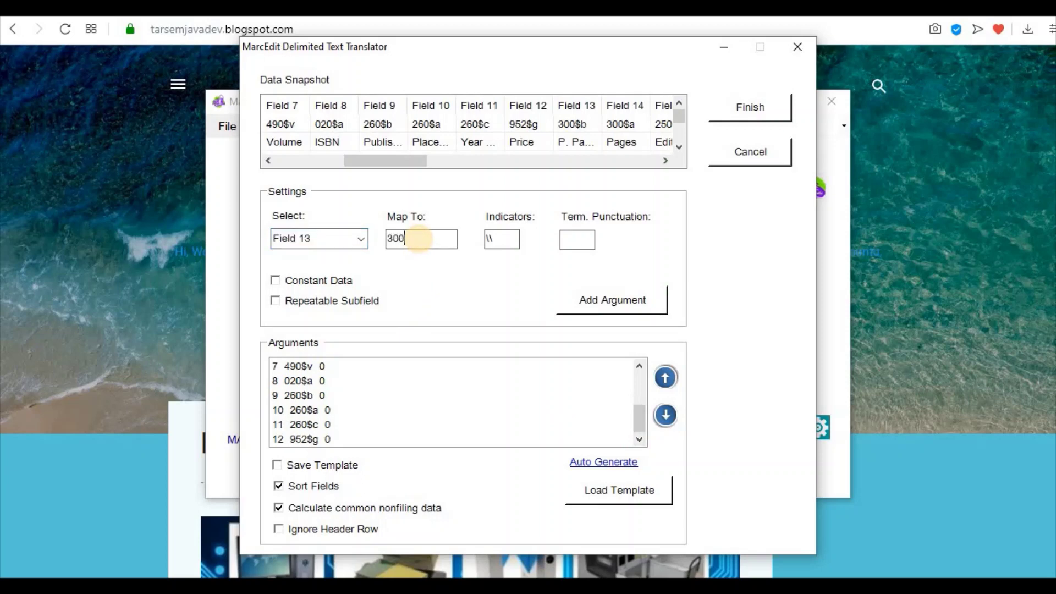
text($b)
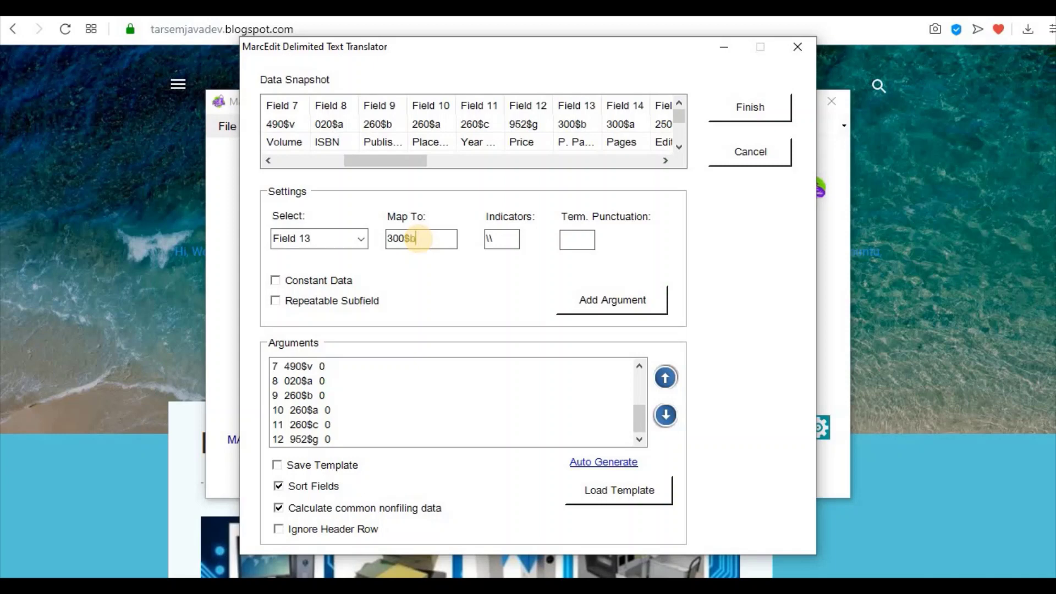
click(625, 300)
click(360, 243)
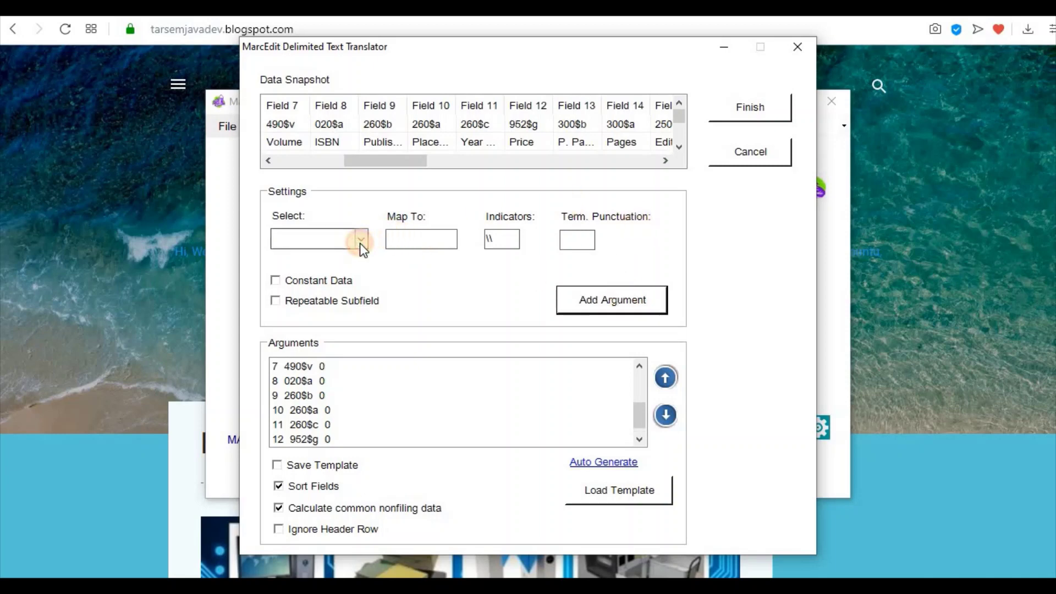
click(311, 201)
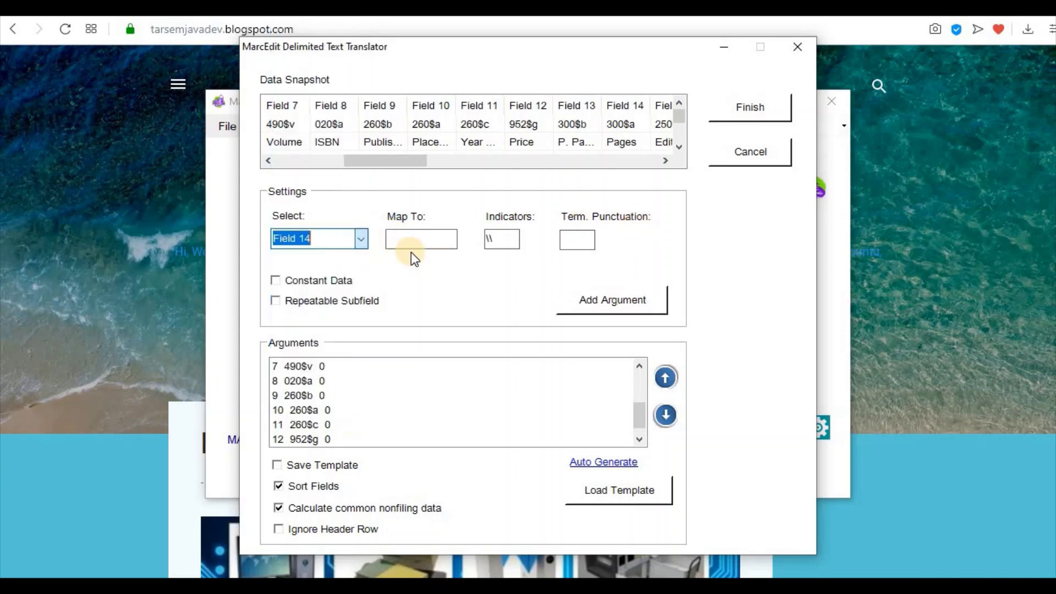
click(420, 241)
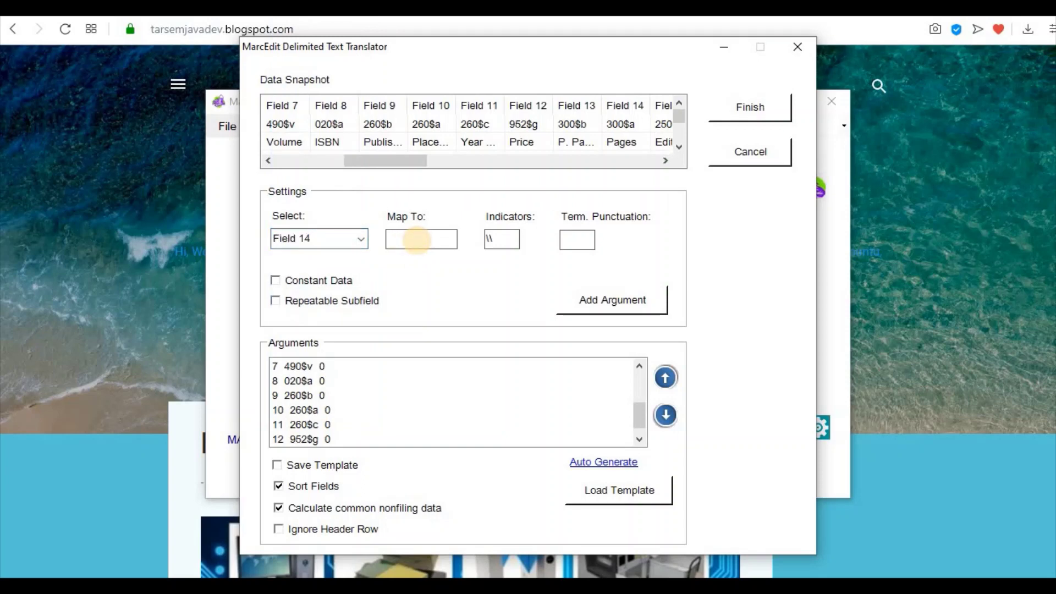
text(300$a)
click(600, 306)
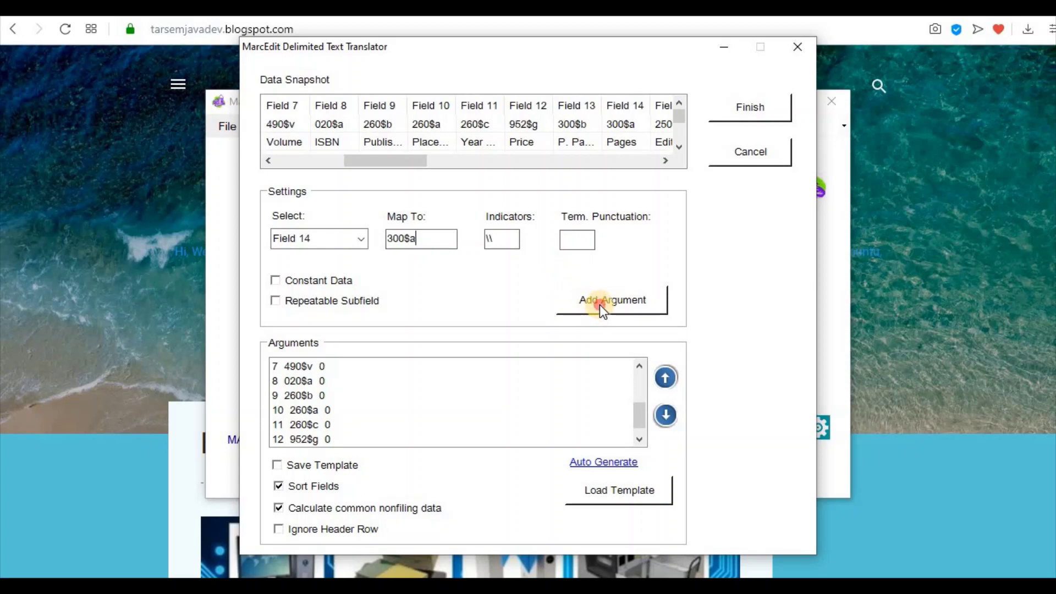
click(406, 162)
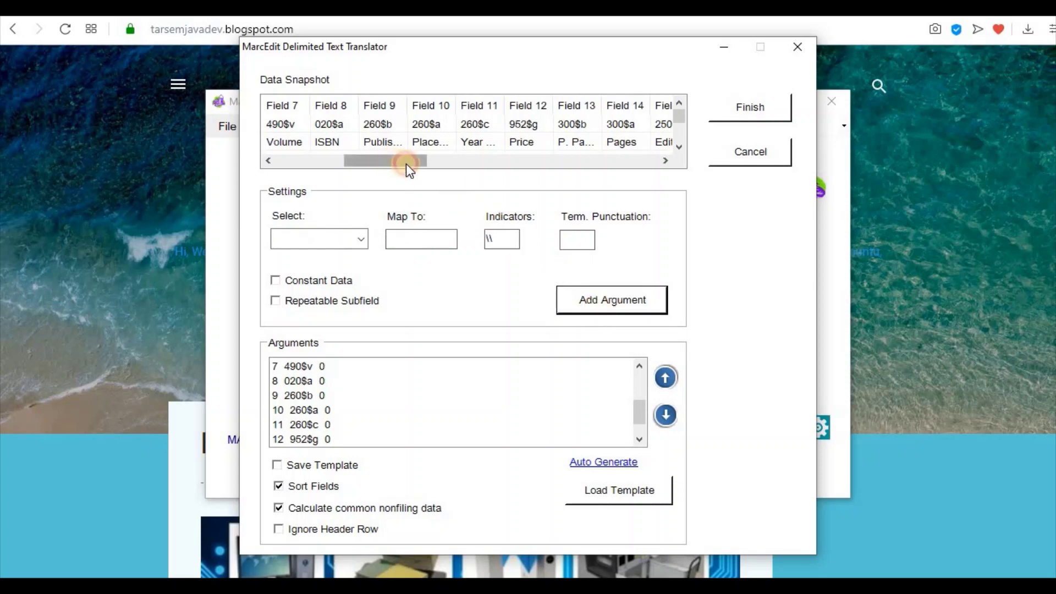
Map Field 15 to 250$a and Field 16 to 300$c
drag(407, 163, 463, 170)
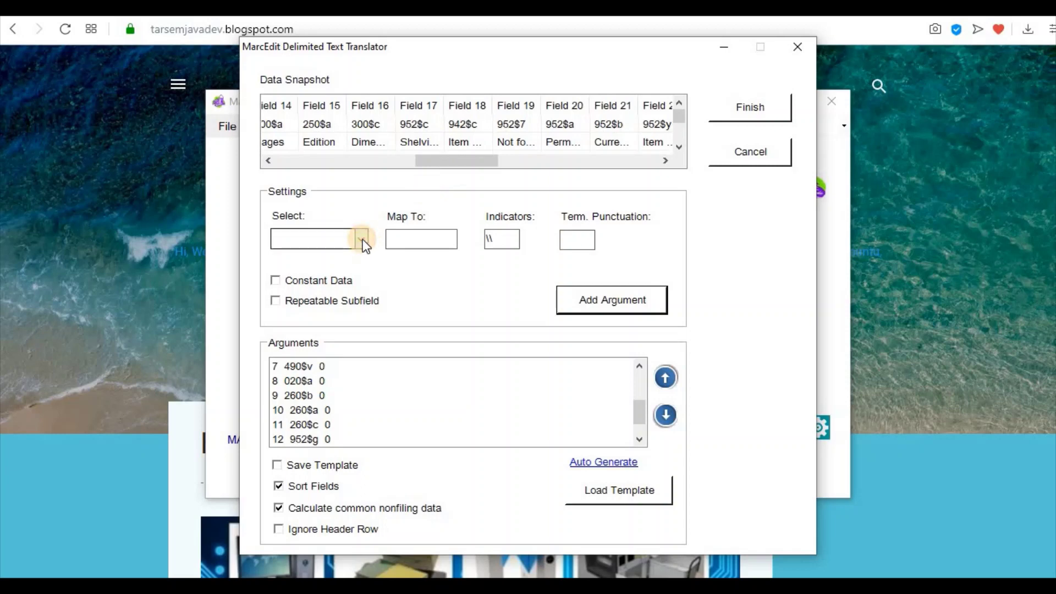
click(362, 239)
click(317, 213)
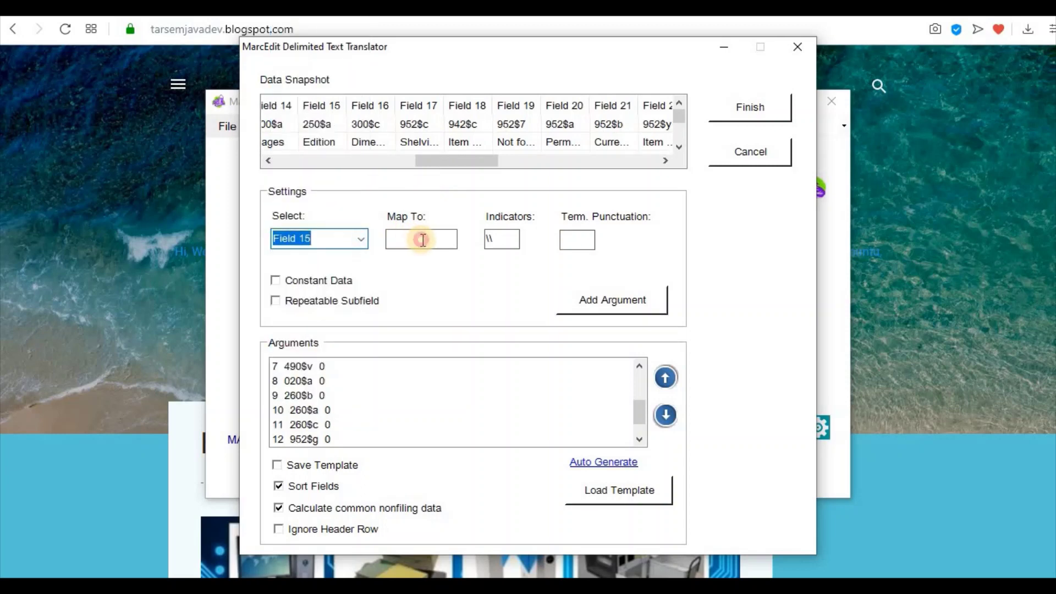
click(423, 240)
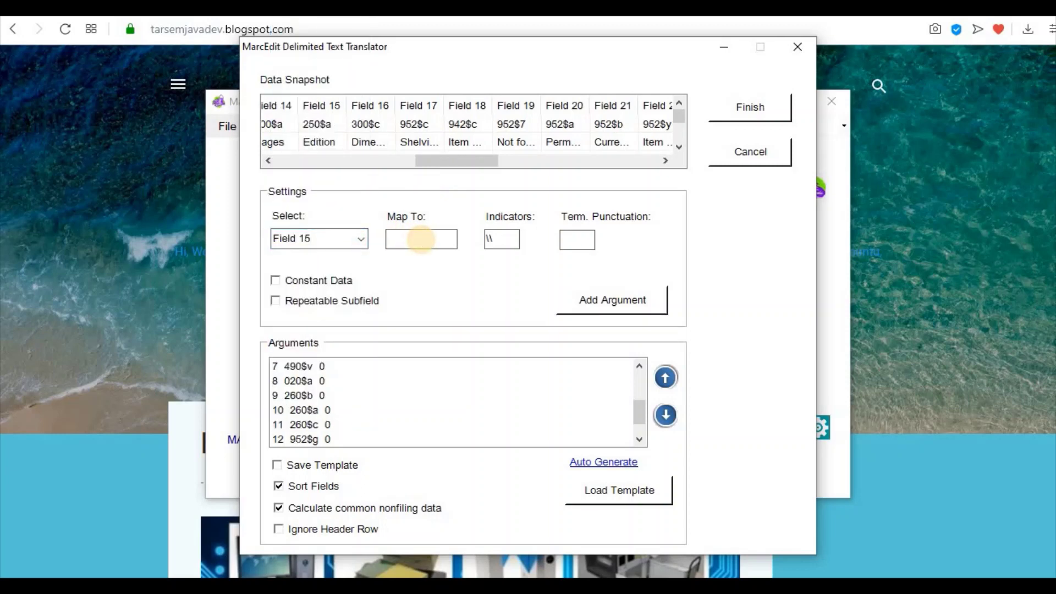
text(250$a)
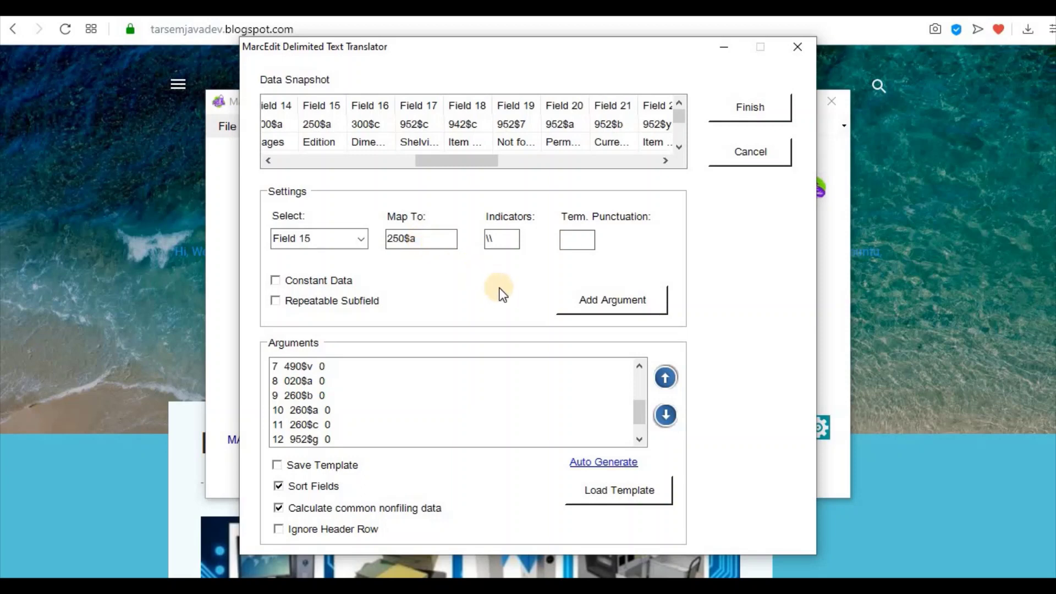
click(584, 306)
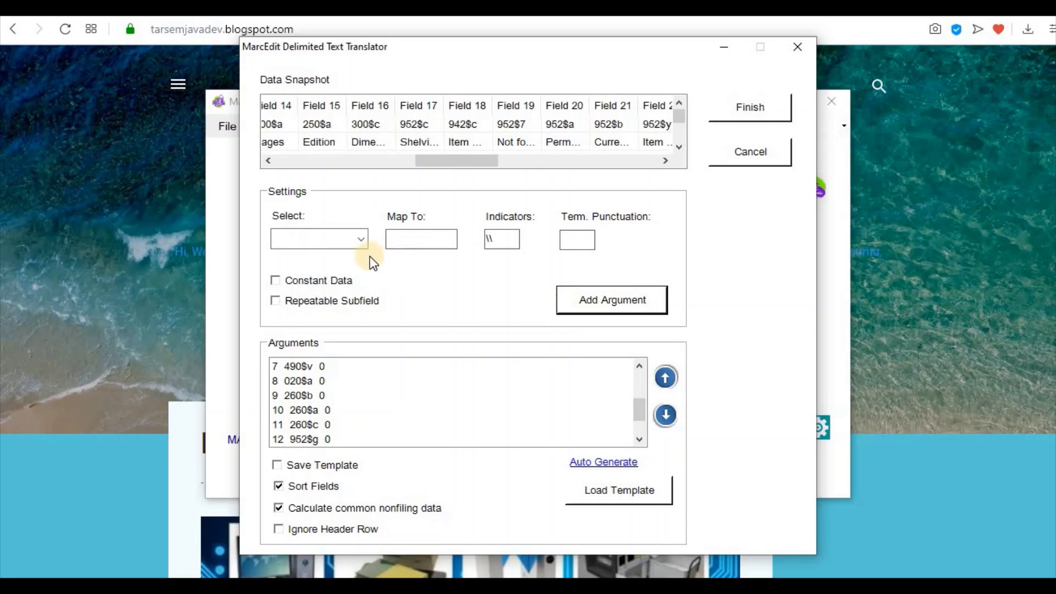
click(362, 242)
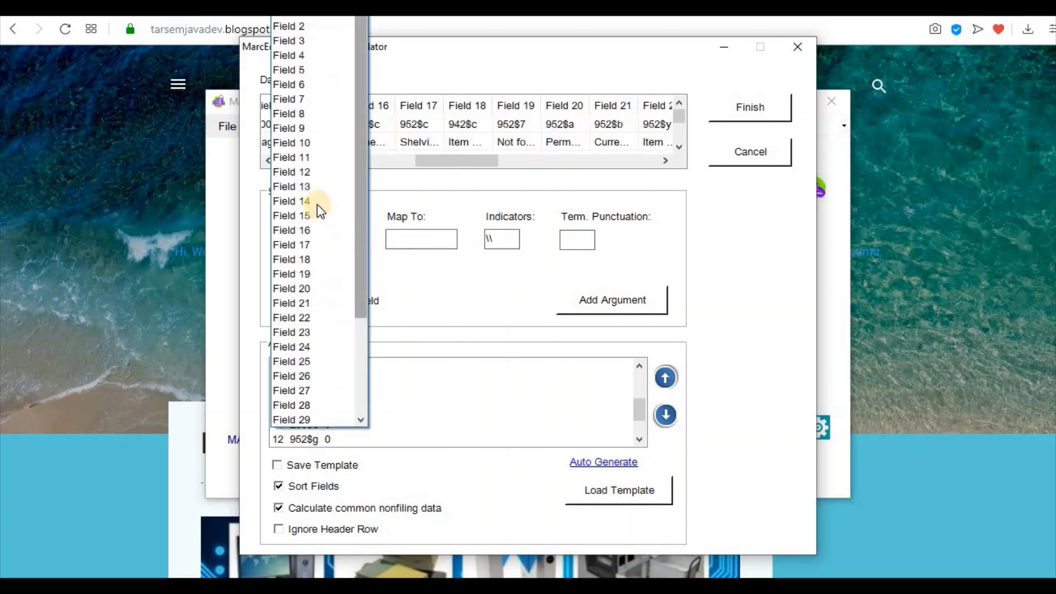
click(423, 239)
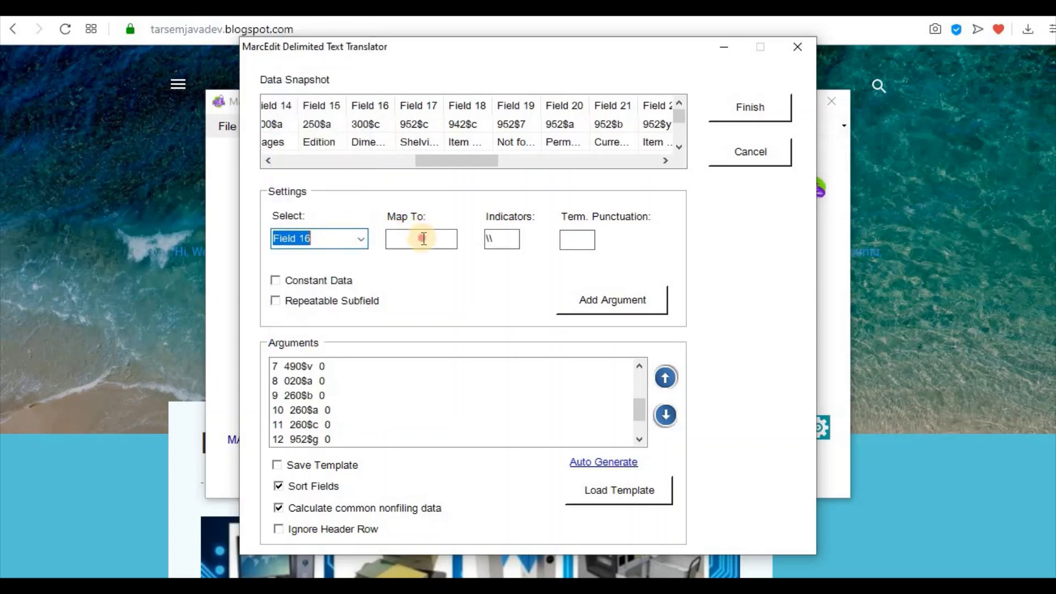
text(300)
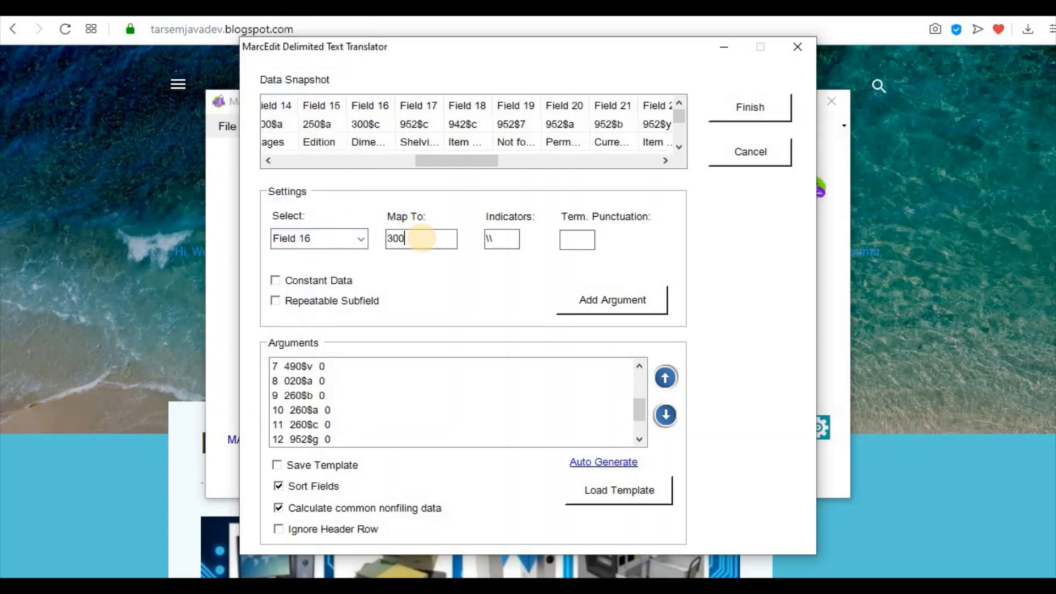
text($c)
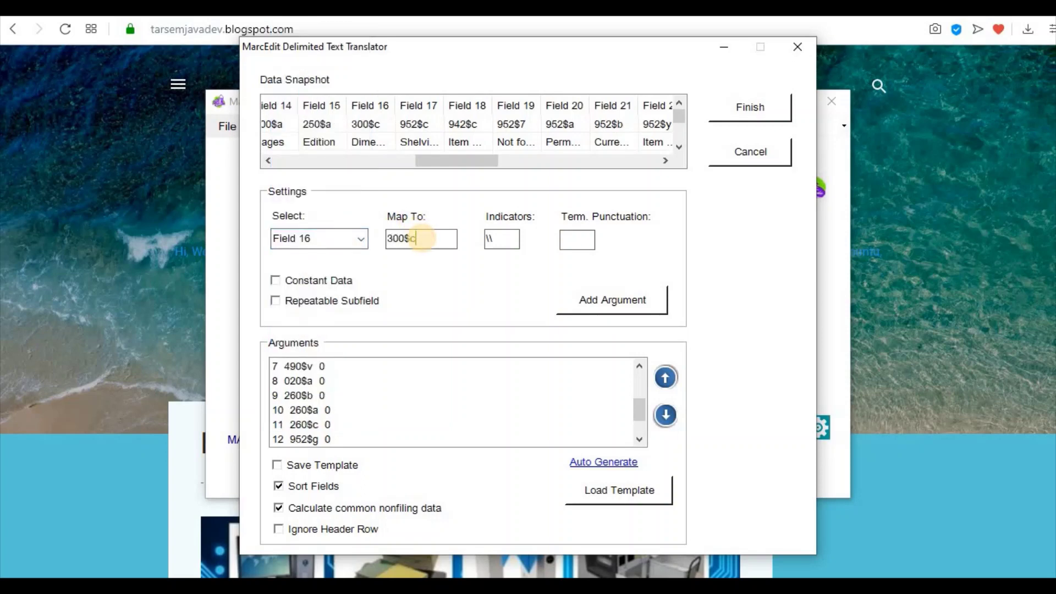
click(609, 300)
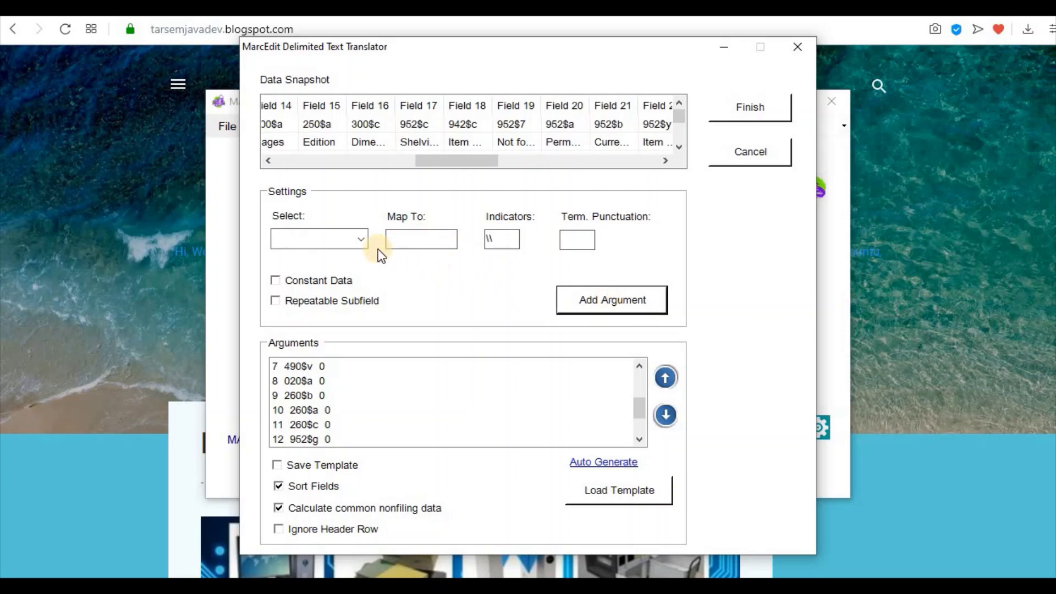
Map Field 17 to 952$c and Field 18 to 942$c
click(362, 238)
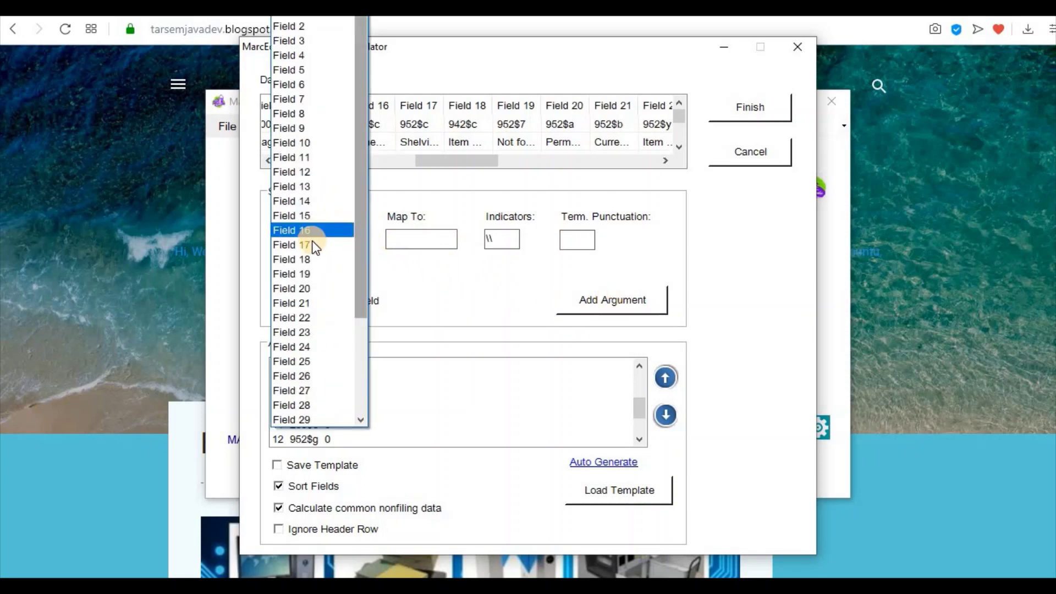
click(312, 244)
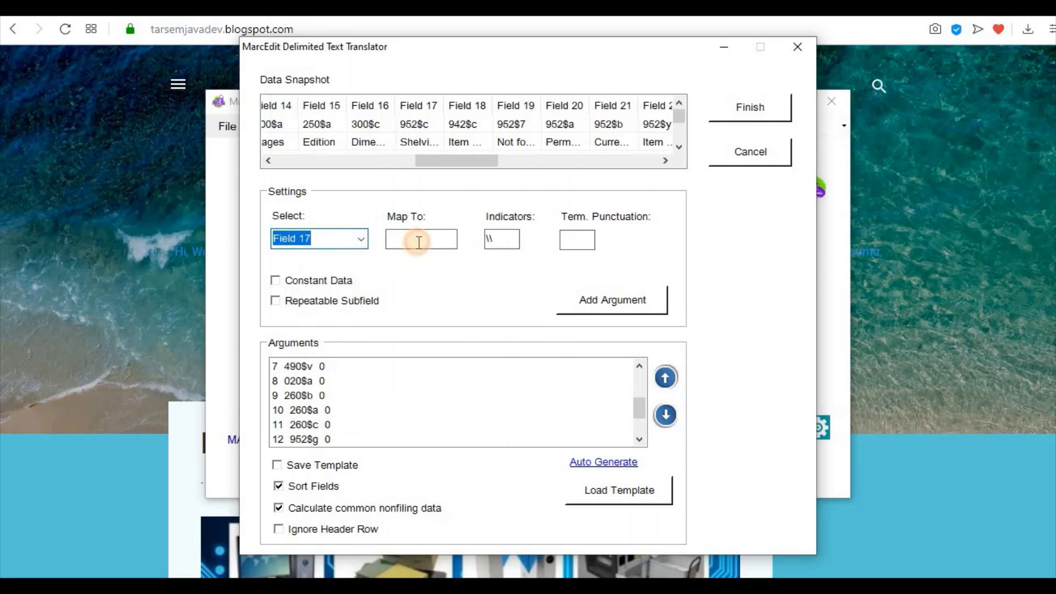
click(416, 240)
text(952)
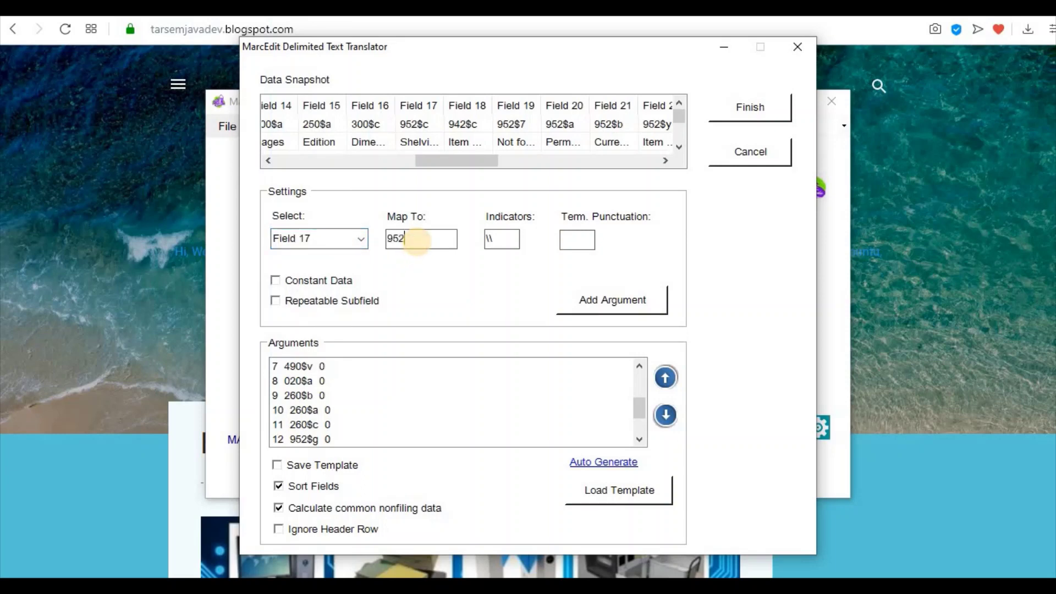
text($c)
click(617, 311)
click(449, 250)
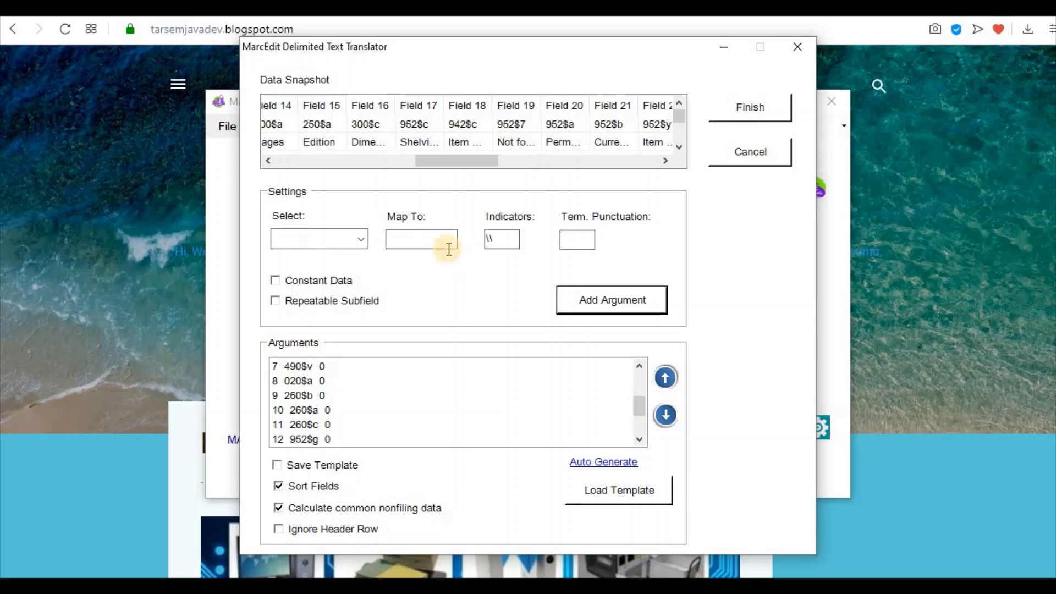
click(360, 242)
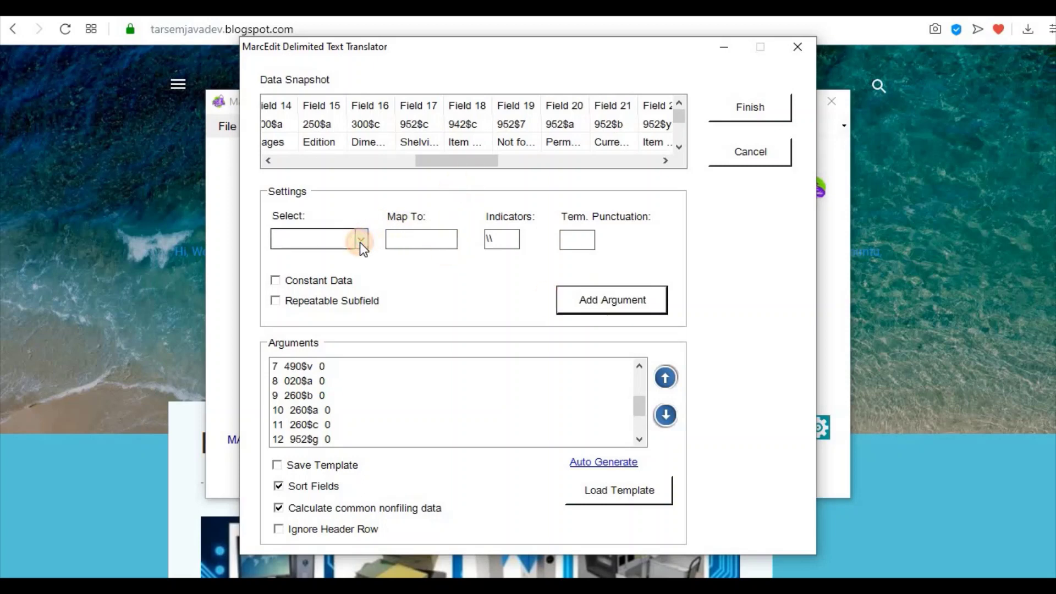
click(606, 414)
drag(642, 408, 641, 440)
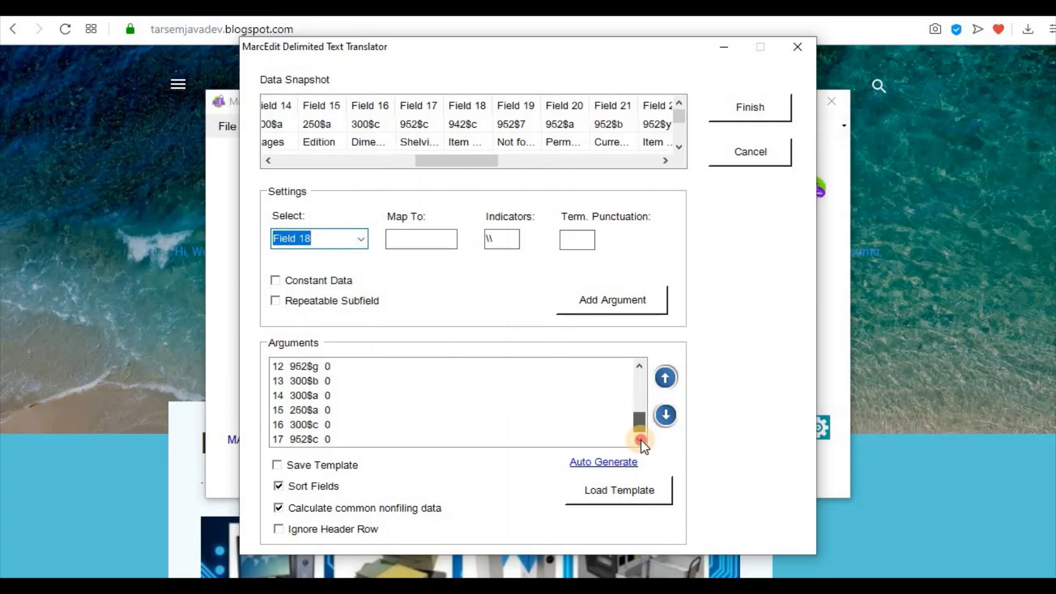
click(434, 240)
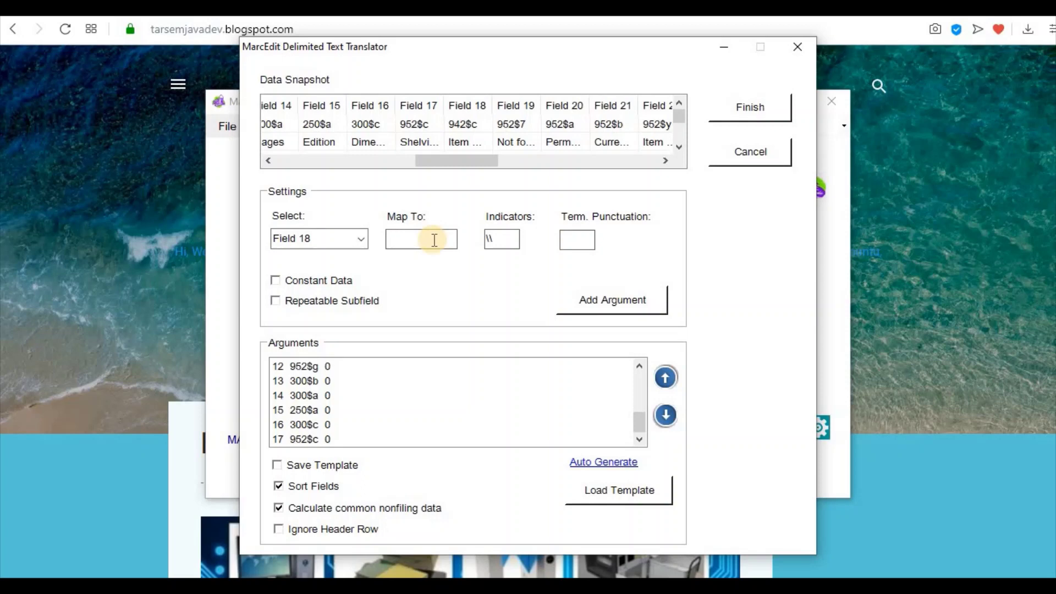
text(942$c)
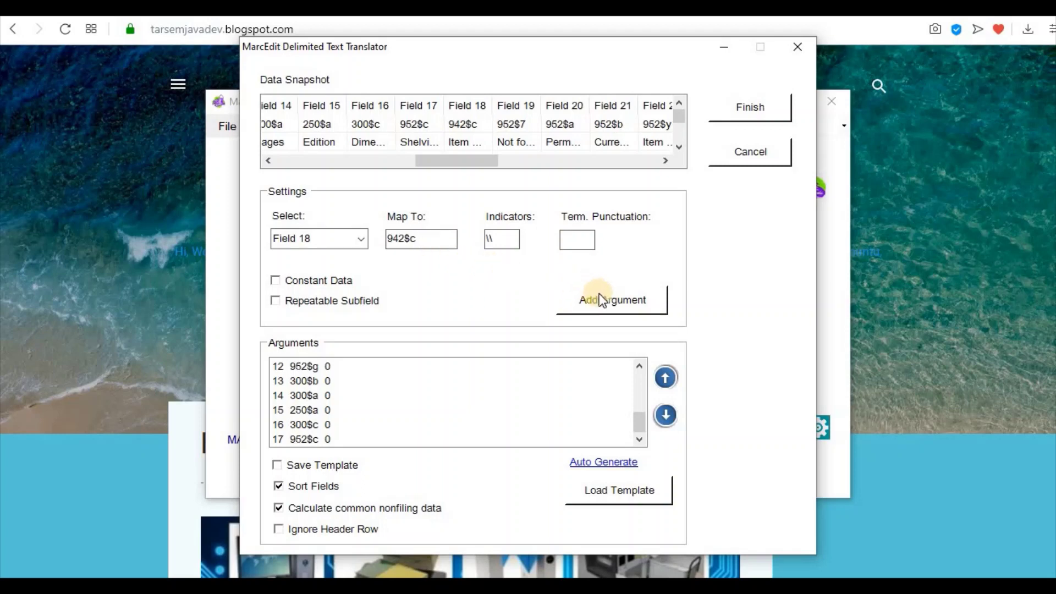
click(613, 305)
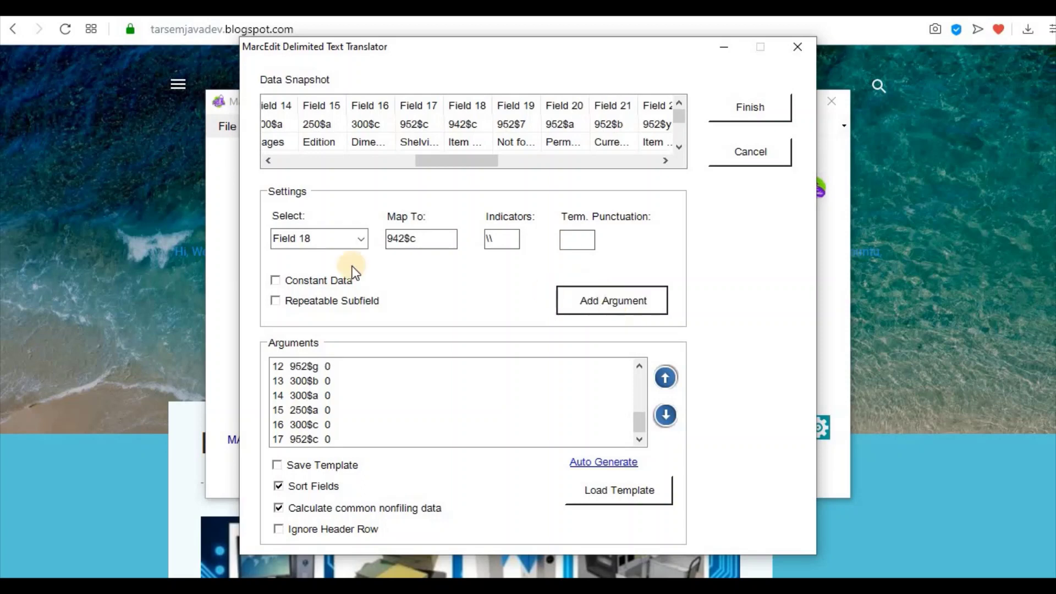
Map Field 19 to 952$7, correcting an accidental Field 20 selection
click(362, 240)
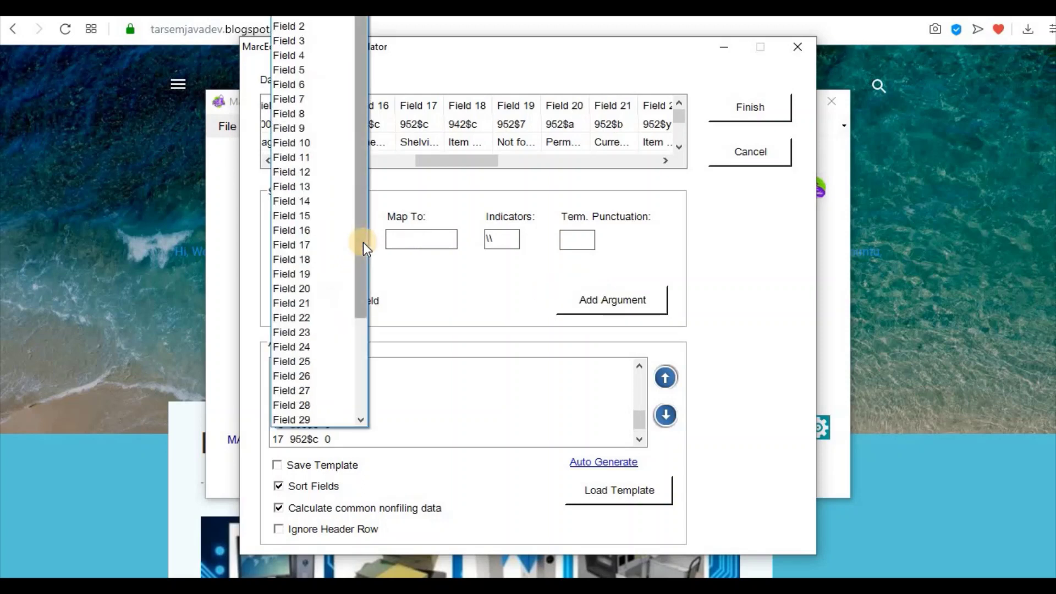
click(312, 287)
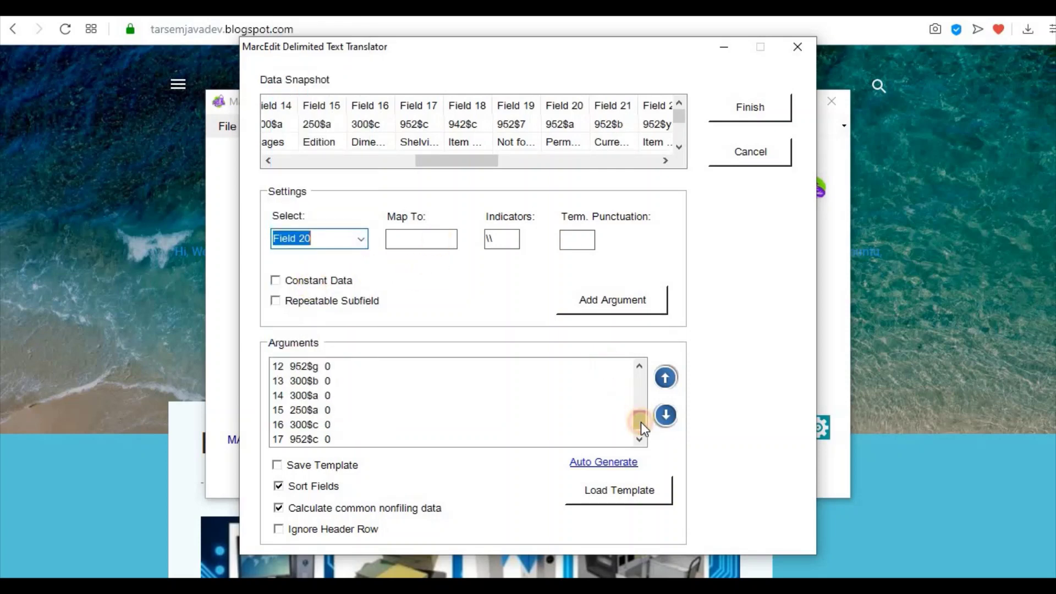
drag(641, 421, 643, 430)
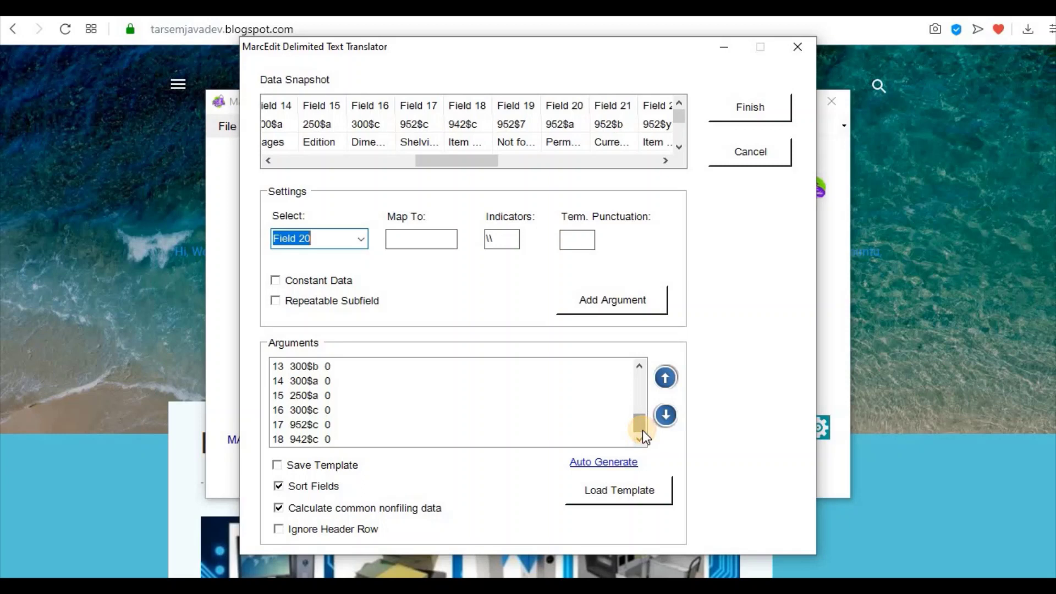
click(361, 237)
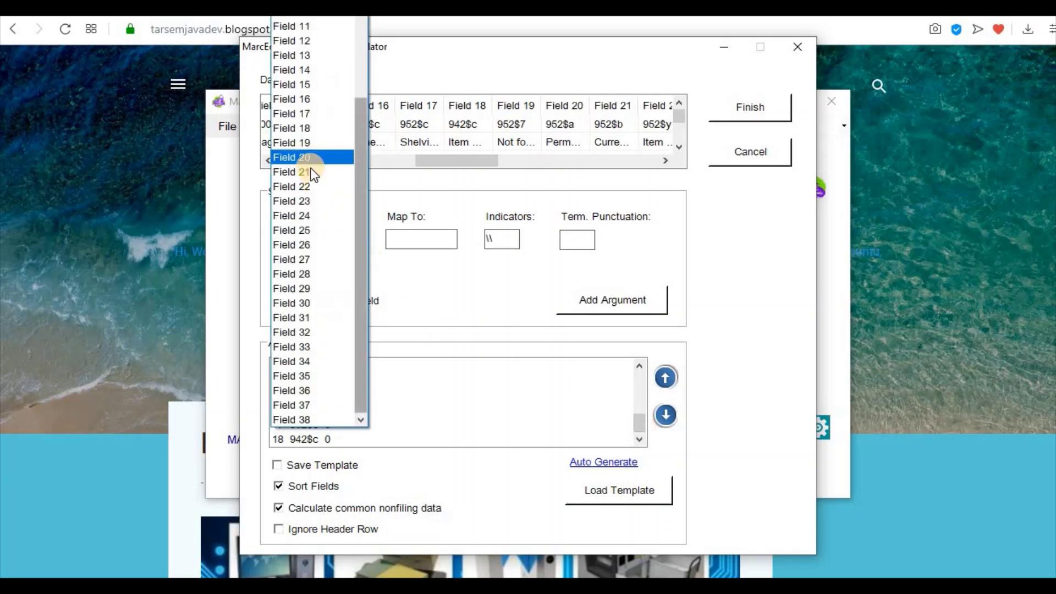
click(392, 242)
click(417, 243)
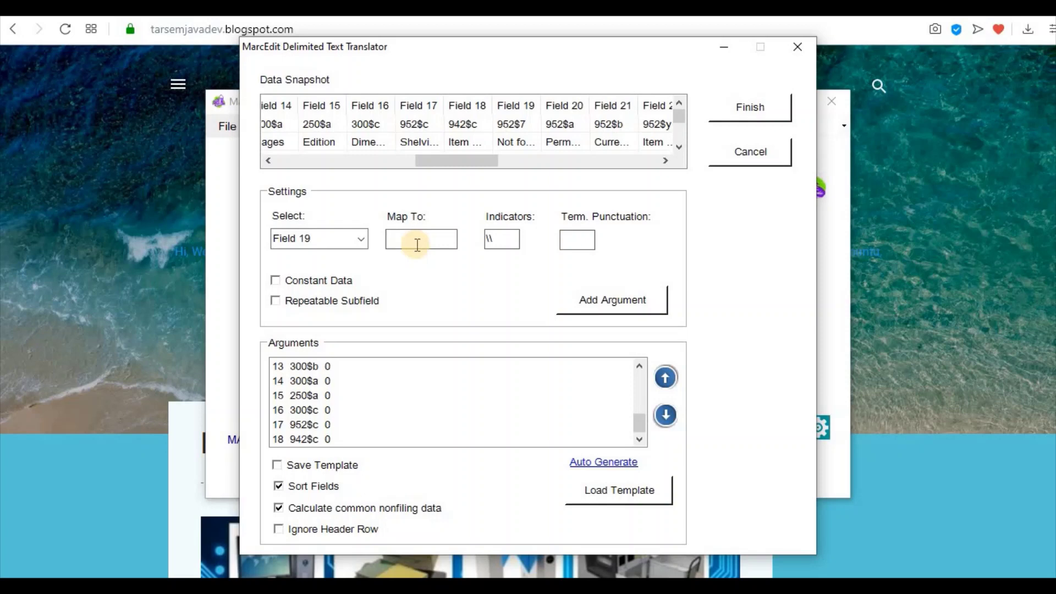
text(952$7)
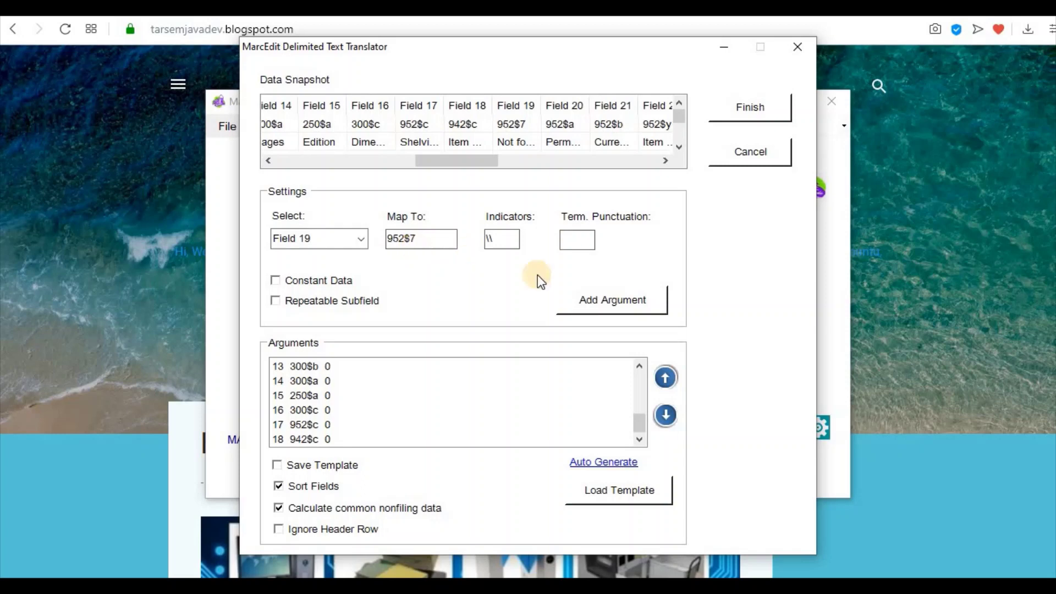
click(602, 302)
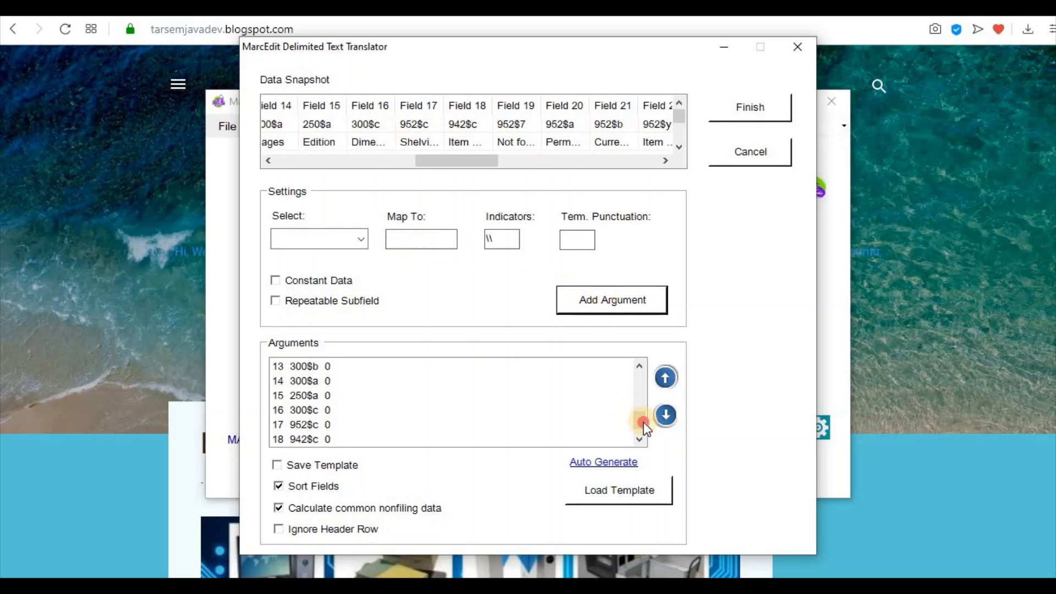
click(640, 438)
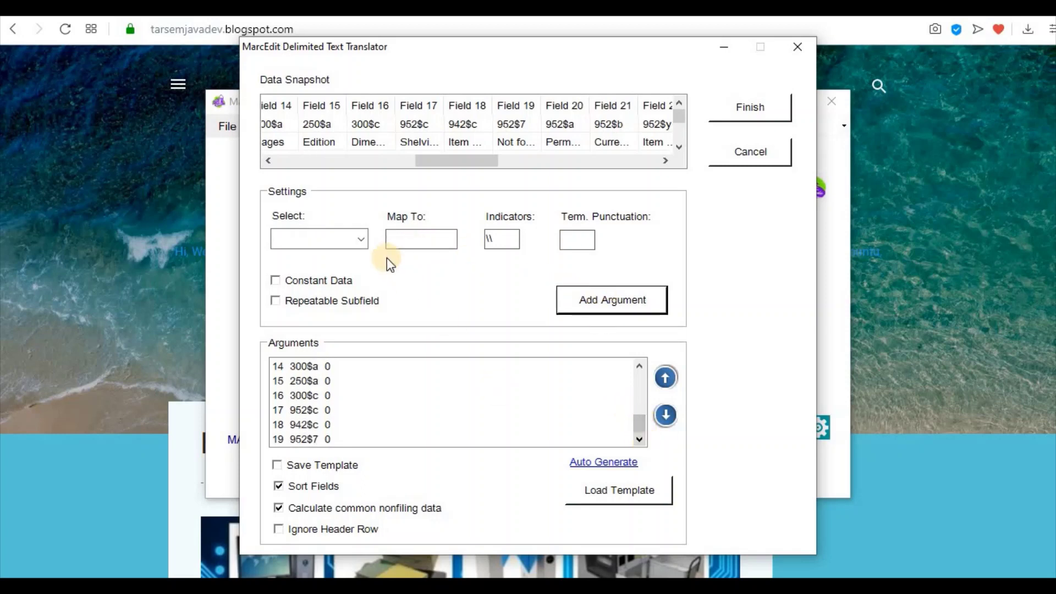
click(363, 236)
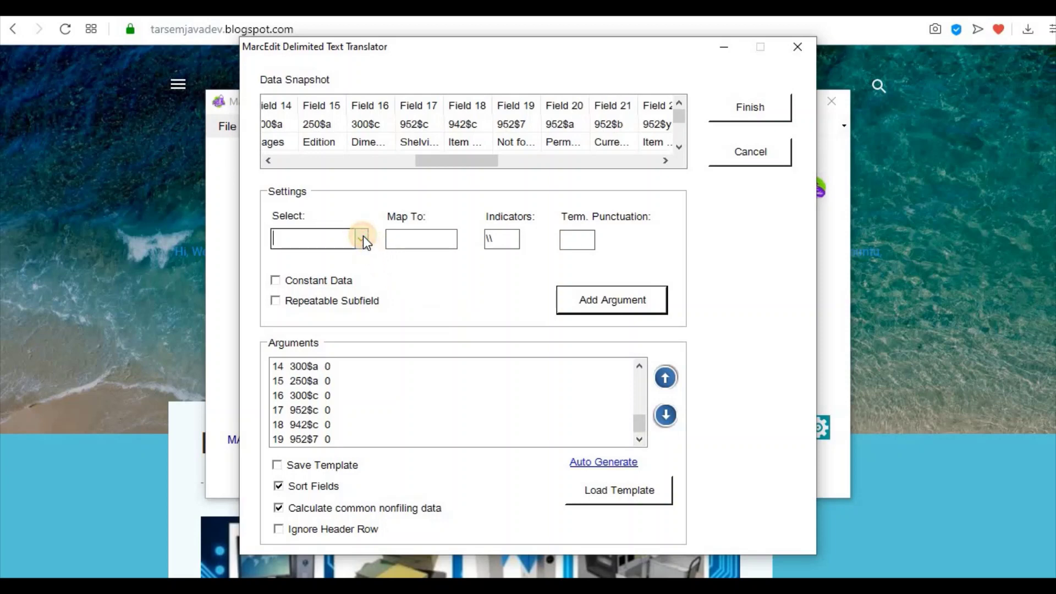
click(363, 236)
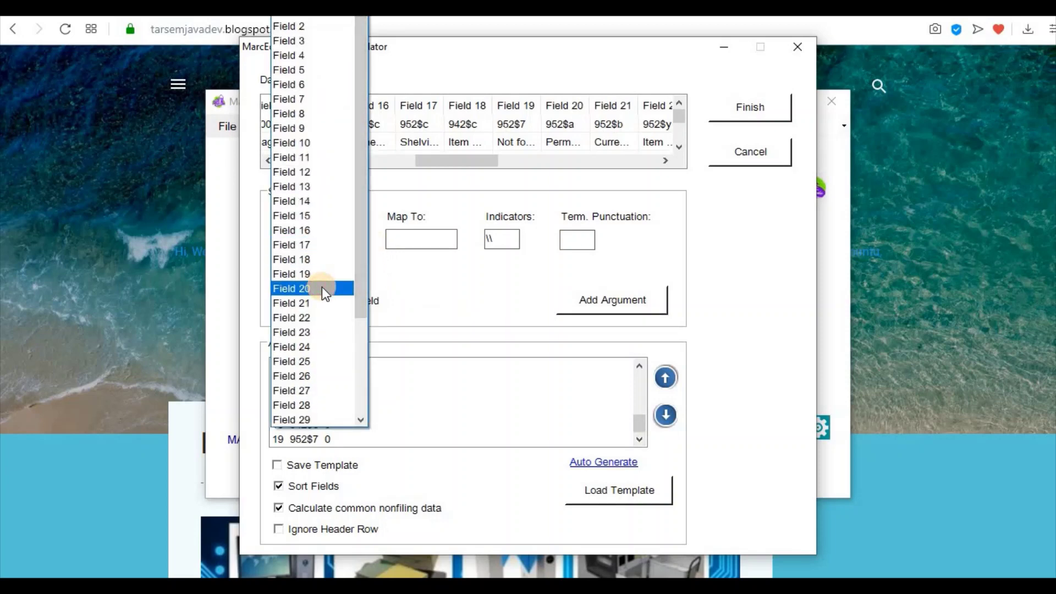
Map Field 20 to 952$a and Field 21 to 952$b as translator arguments
click(323, 290)
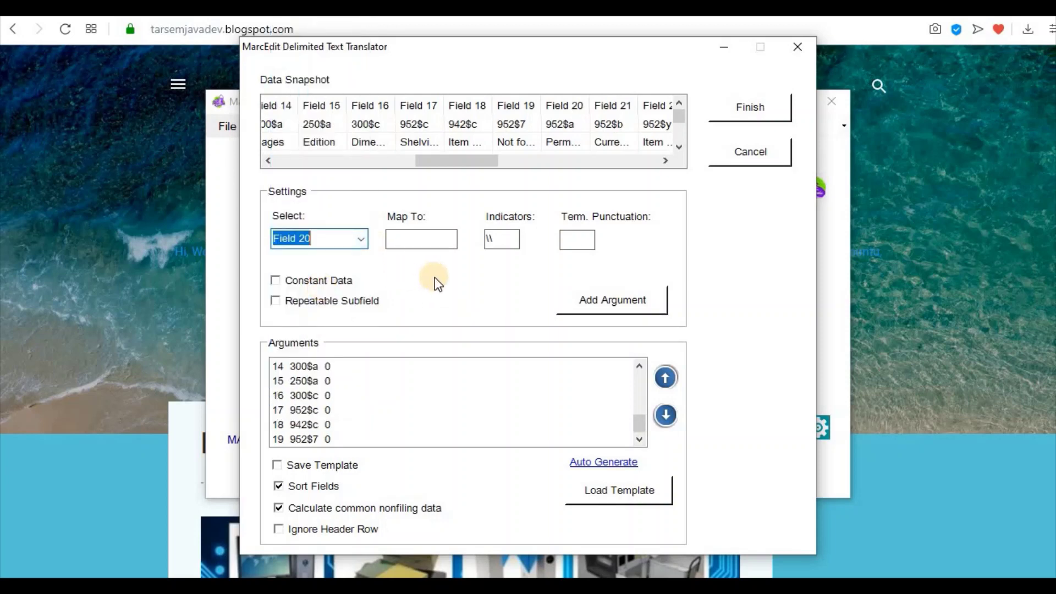
click(445, 237)
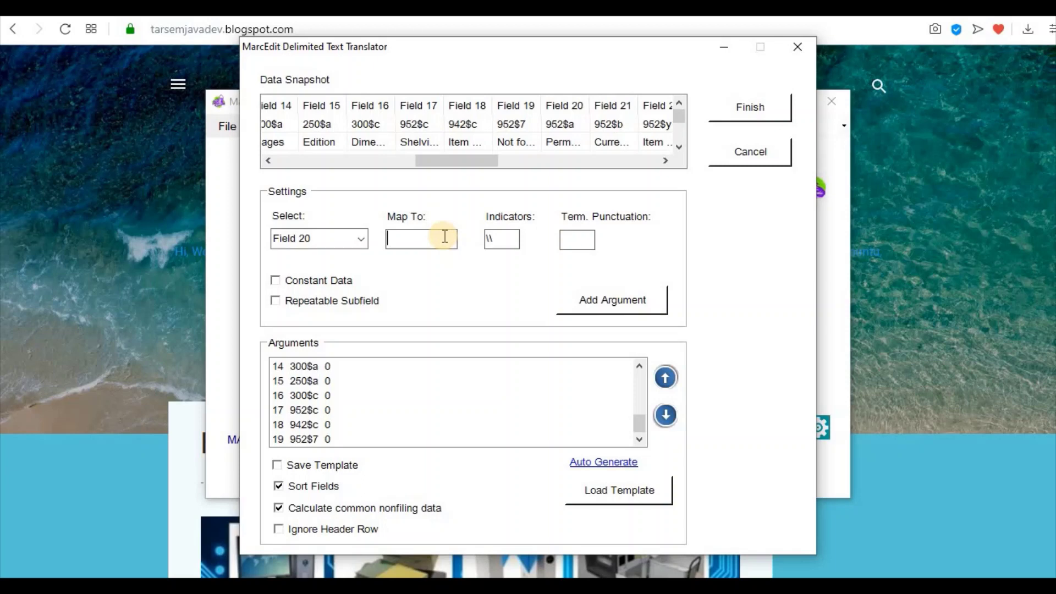
text(952$a)
click(637, 299)
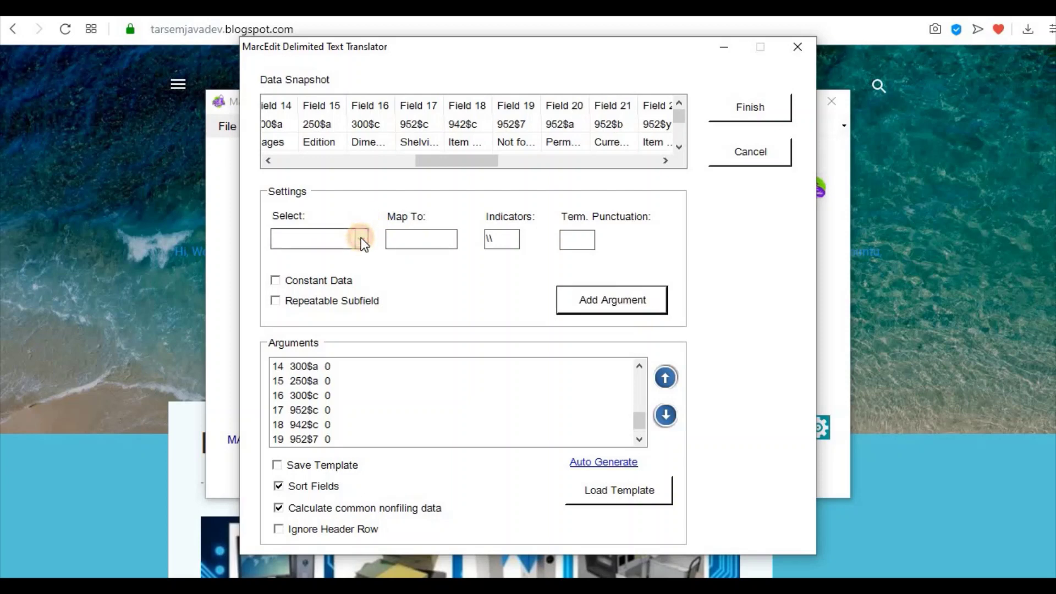
click(361, 238)
click(421, 241)
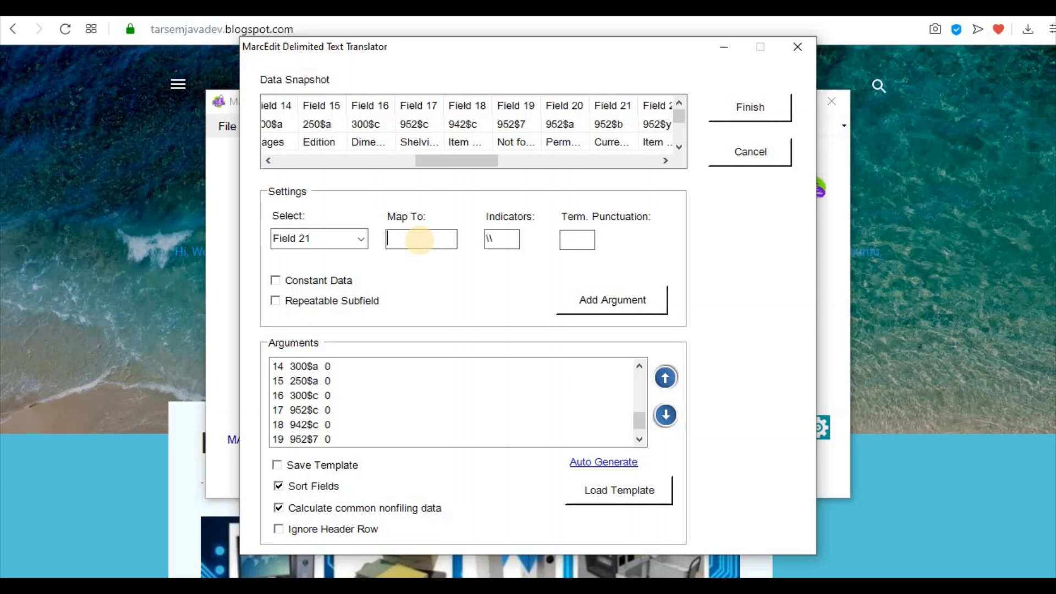
text(952$b)
click(619, 302)
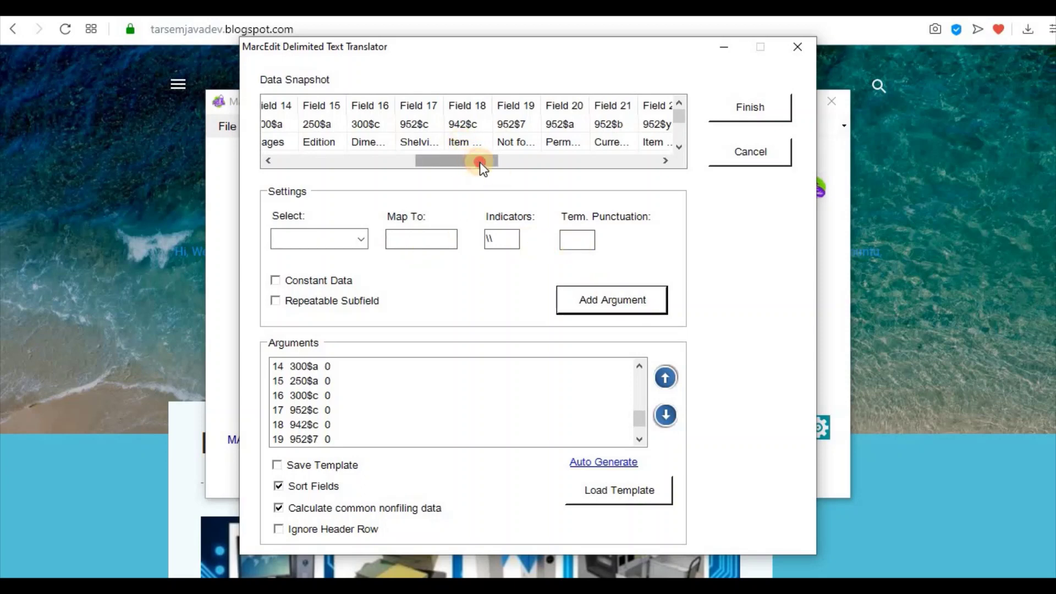
Map Field 22 to 952$y and add it as an argument
drag(480, 162, 513, 166)
drag(514, 166, 537, 167)
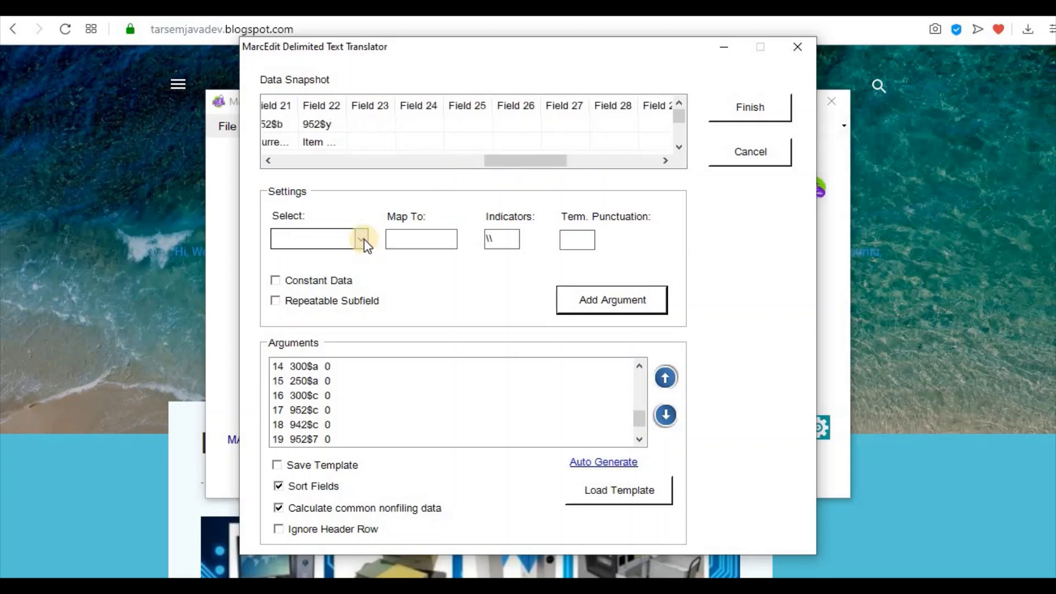
click(640, 437)
click(641, 438)
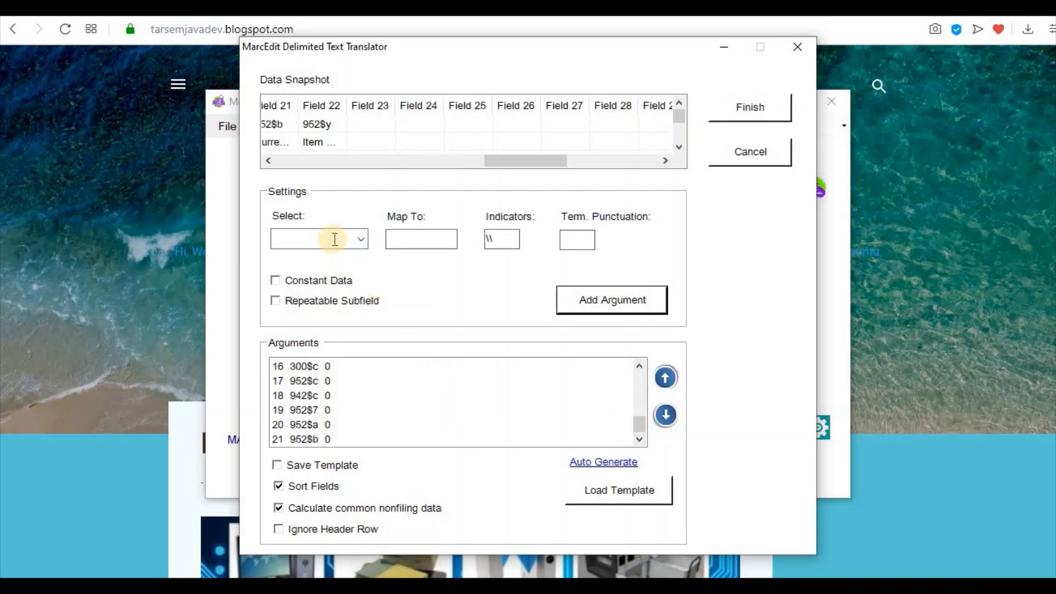
click(366, 242)
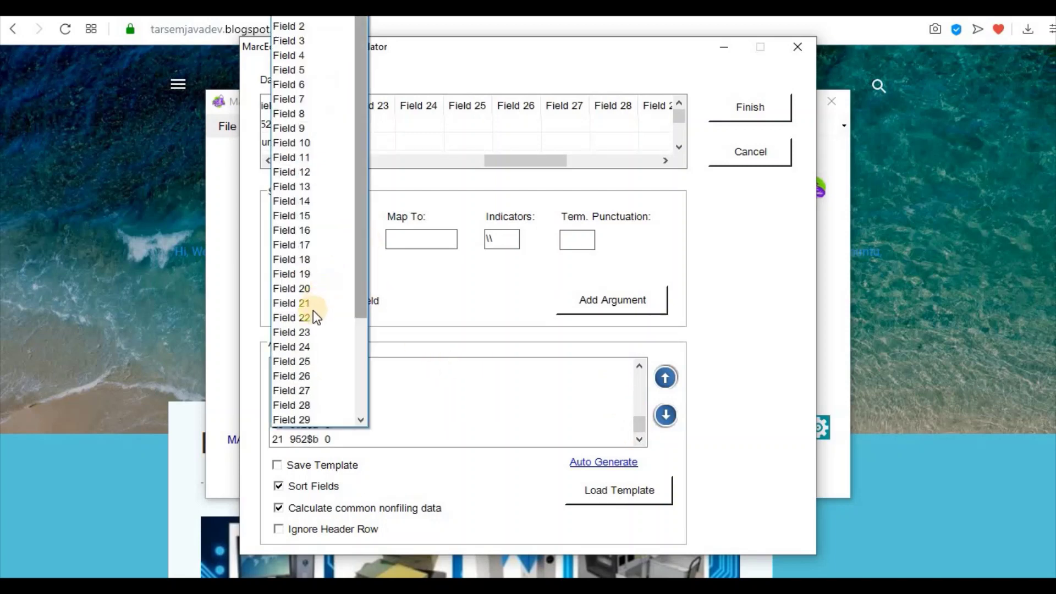
click(312, 315)
click(423, 238)
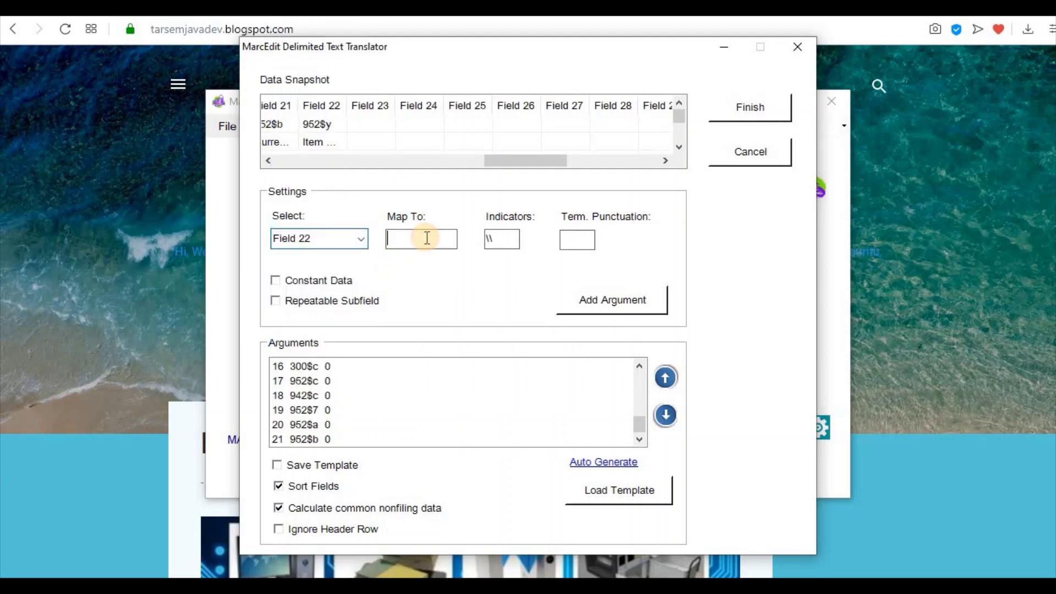
text(952$)
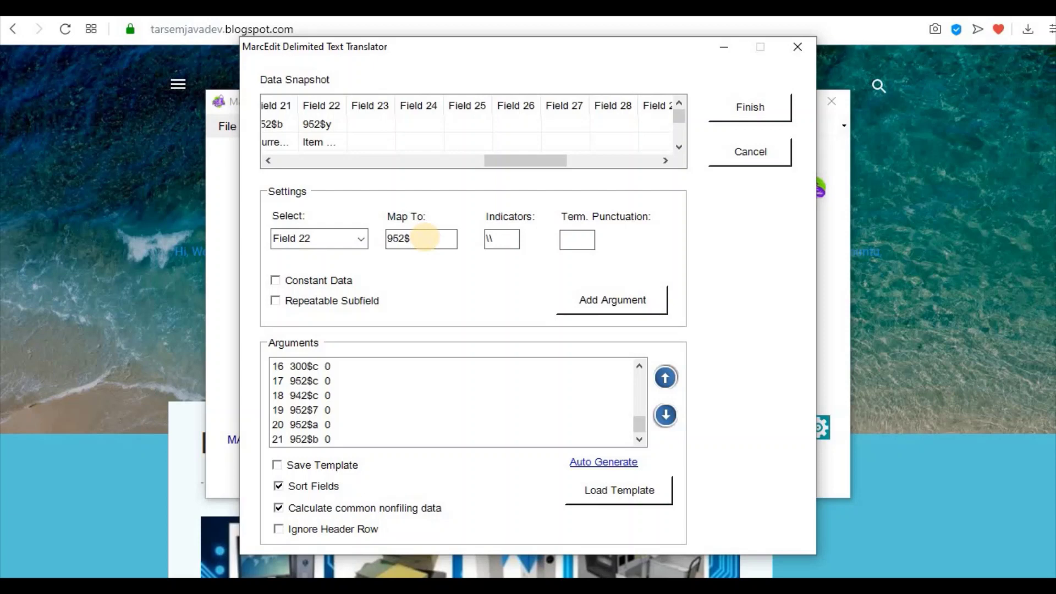
text(y)
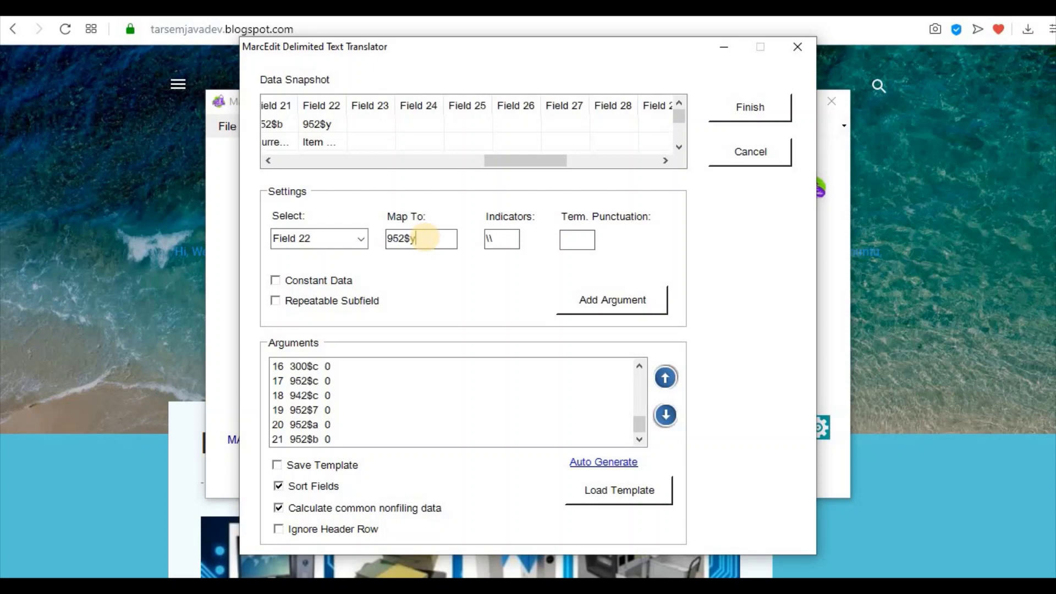
click(627, 302)
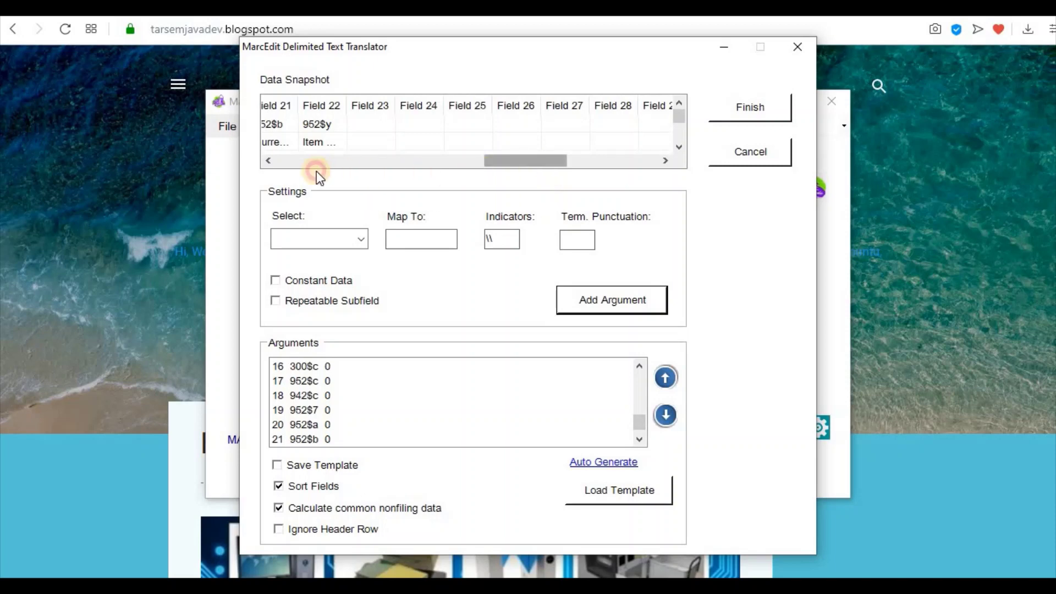
Select the 952$c, 952$7, 952$a, 952$b and 952$y arguments together
drag(316, 170, 289, 169)
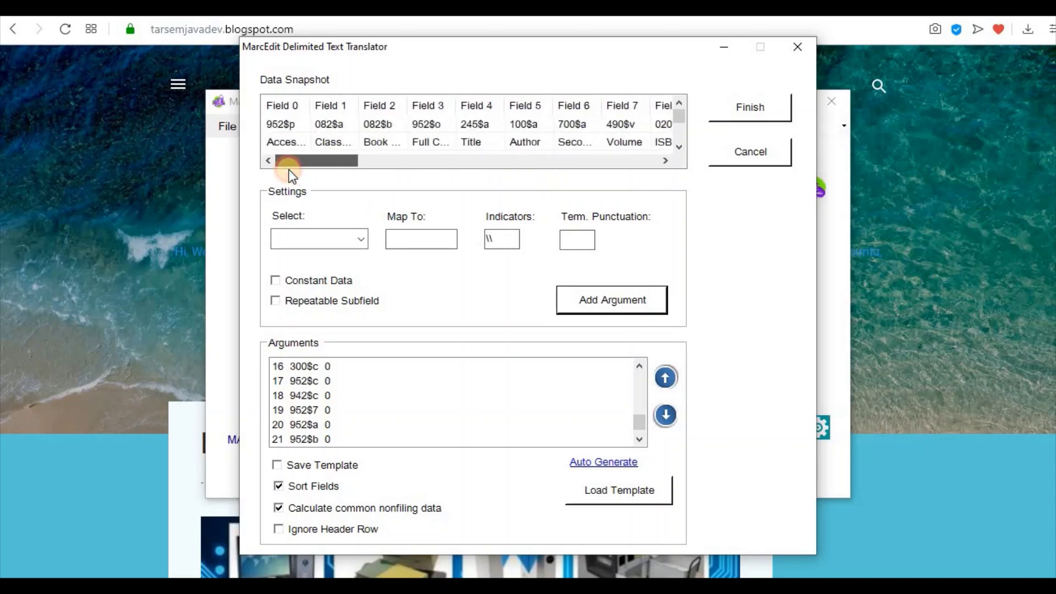
click(644, 425)
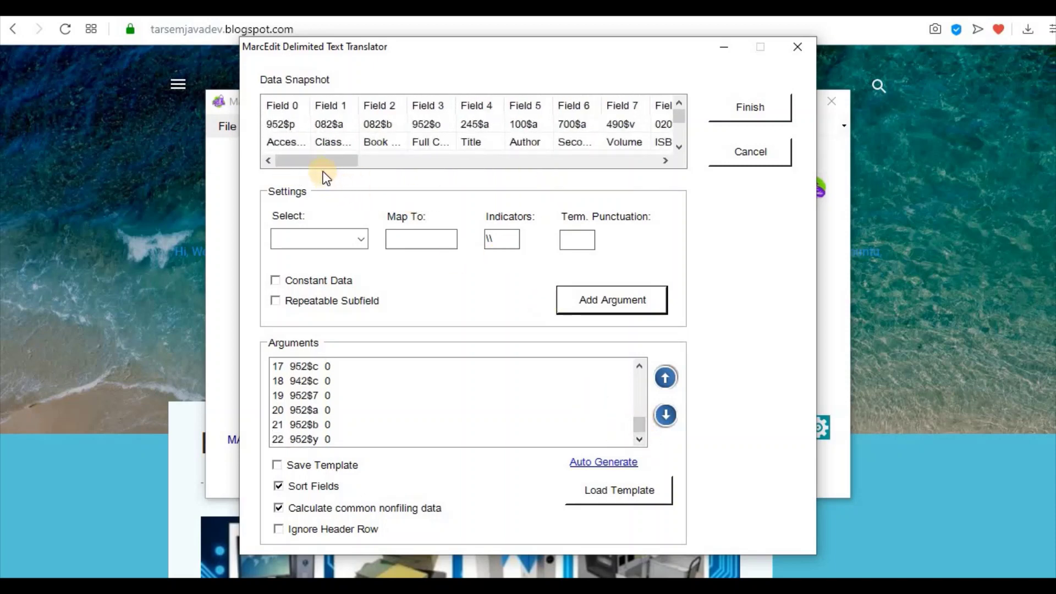
click(506, 161)
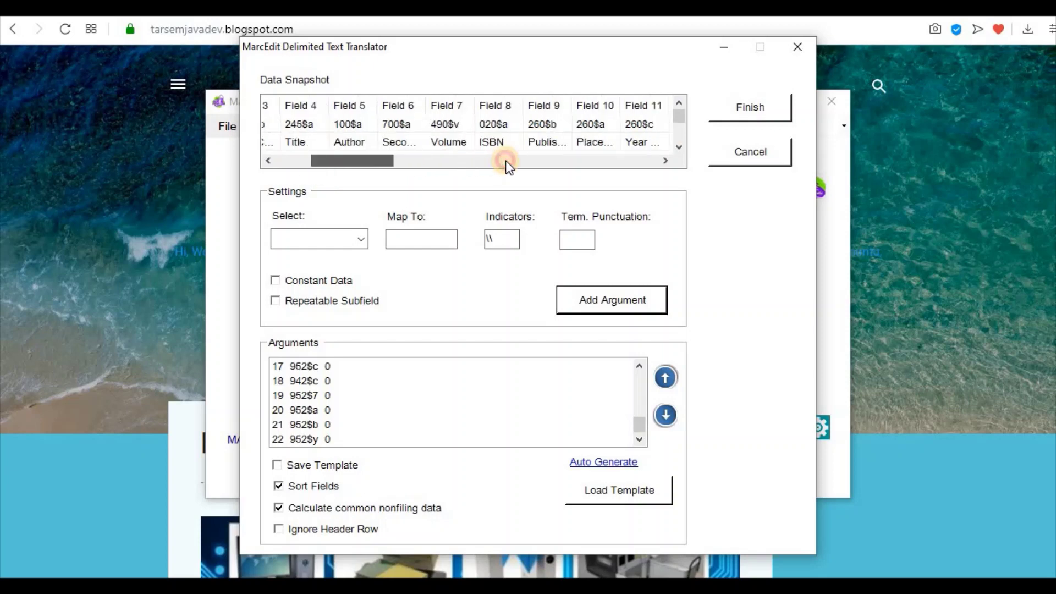
click(405, 157)
click(405, 157)
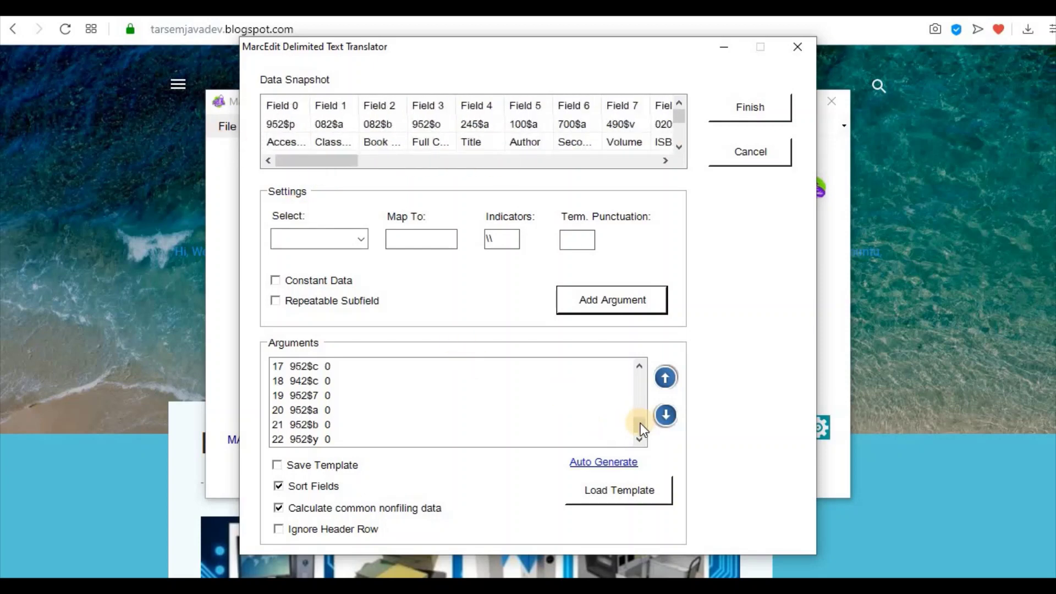
mouse_move(640, 424)
mouse_down()
mouse_move(644, 365)
mouse_move(645, 433)
mouse_up()
click(308, 365)
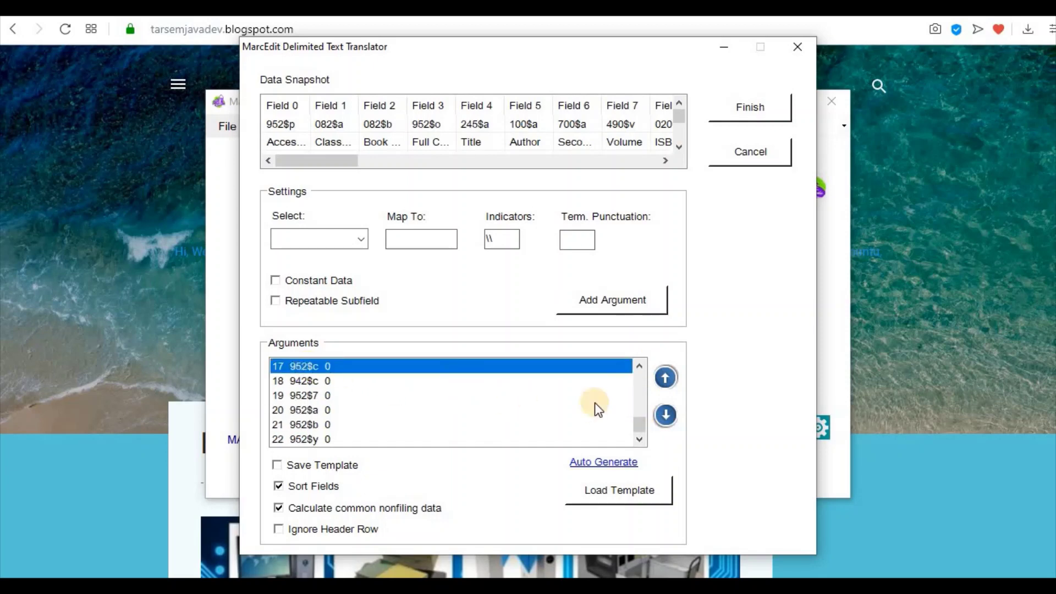
ctrl+click(306, 396)
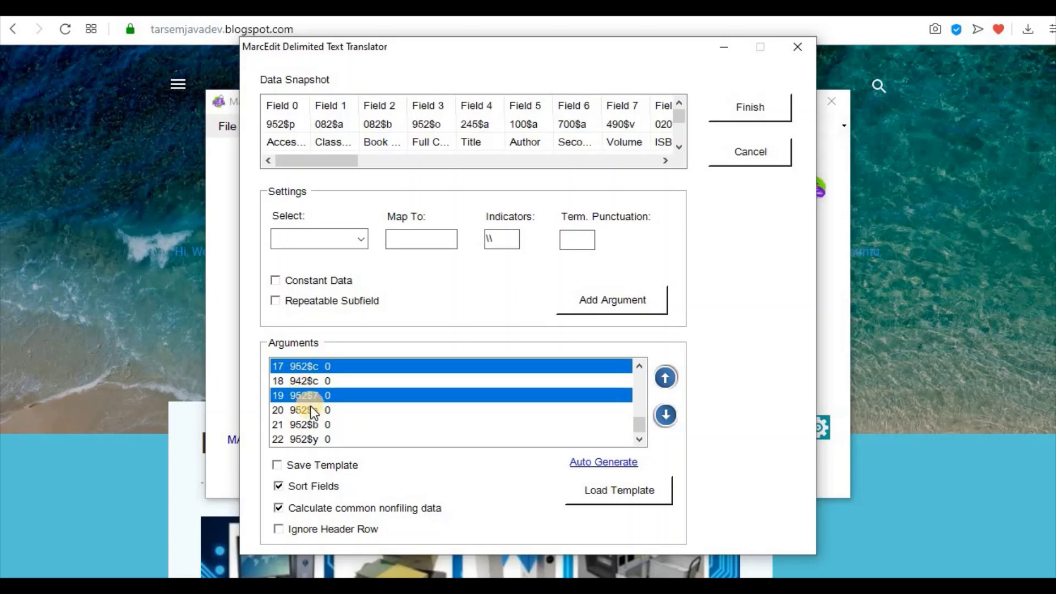
ctrl+click(314, 412)
ctrl+click(314, 427)
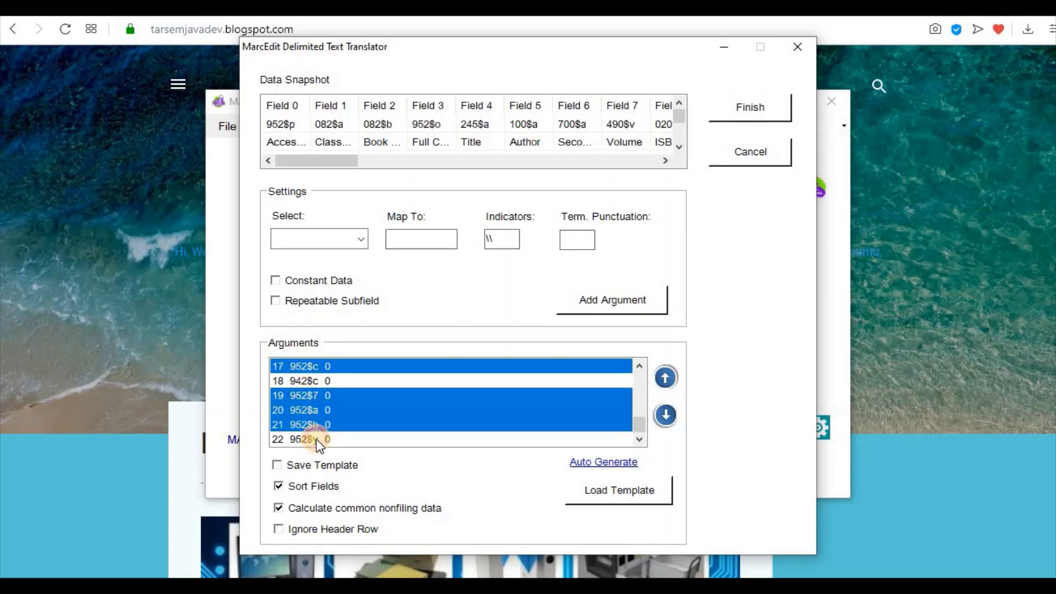
ctrl+click(316, 439)
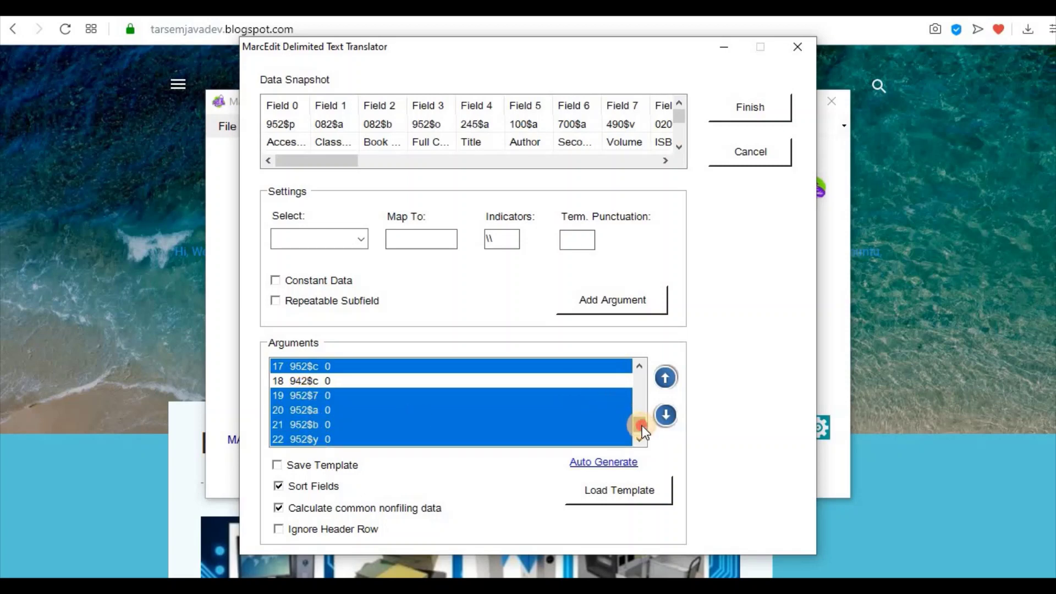
Add 952$g, 952$o and 952$p to the selection and join all 952 arguments into one field
mouse_move(642, 424)
mouse_down()
mouse_move(639, 414)
mouse_move(647, 433)
mouse_move(642, 413)
mouse_up()
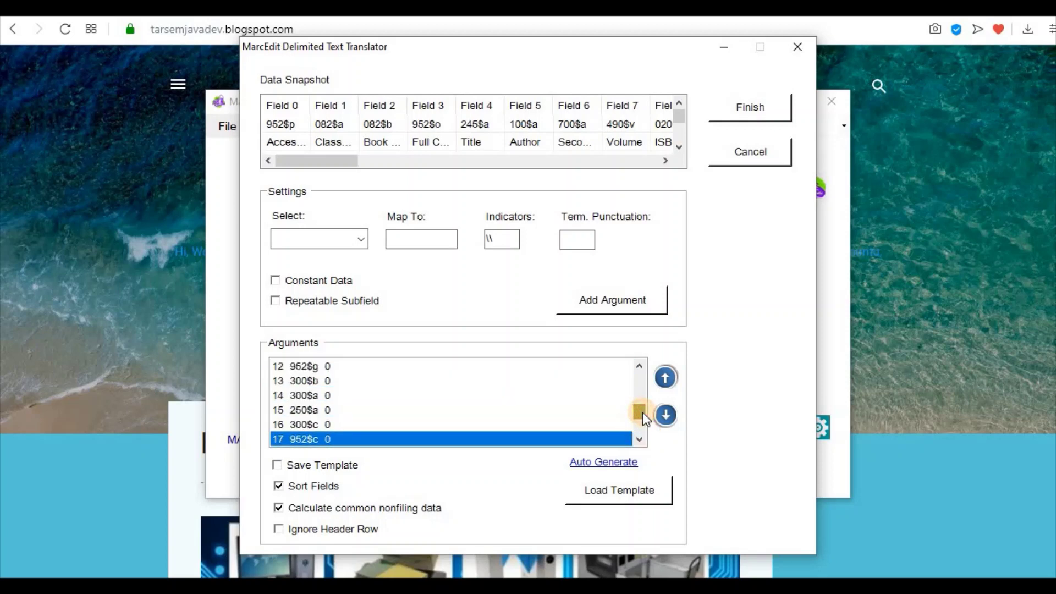
ctrl+click(351, 370)
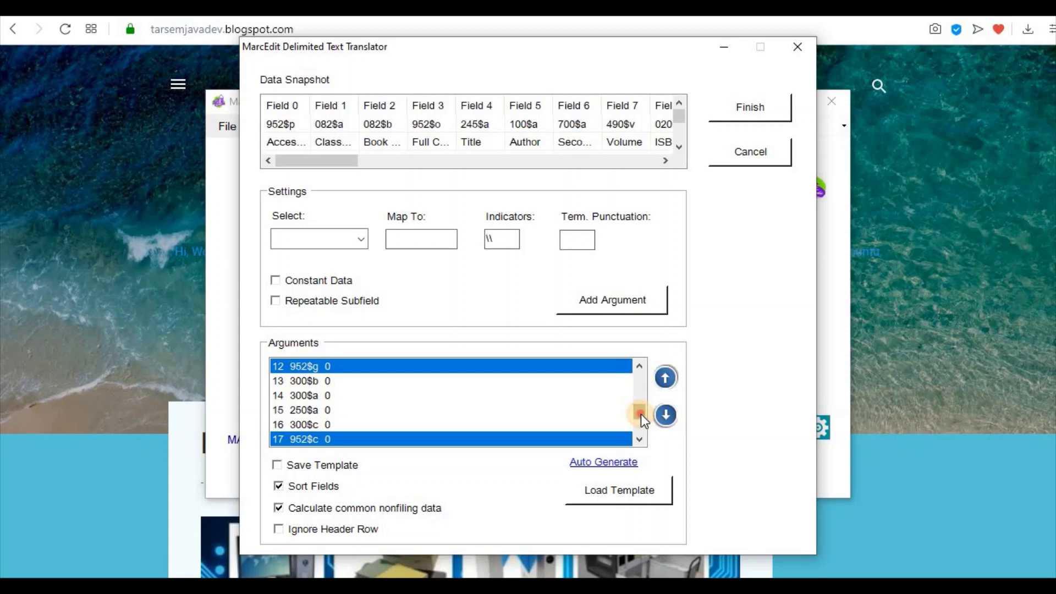
drag(642, 414, 640, 371)
click(413, 367)
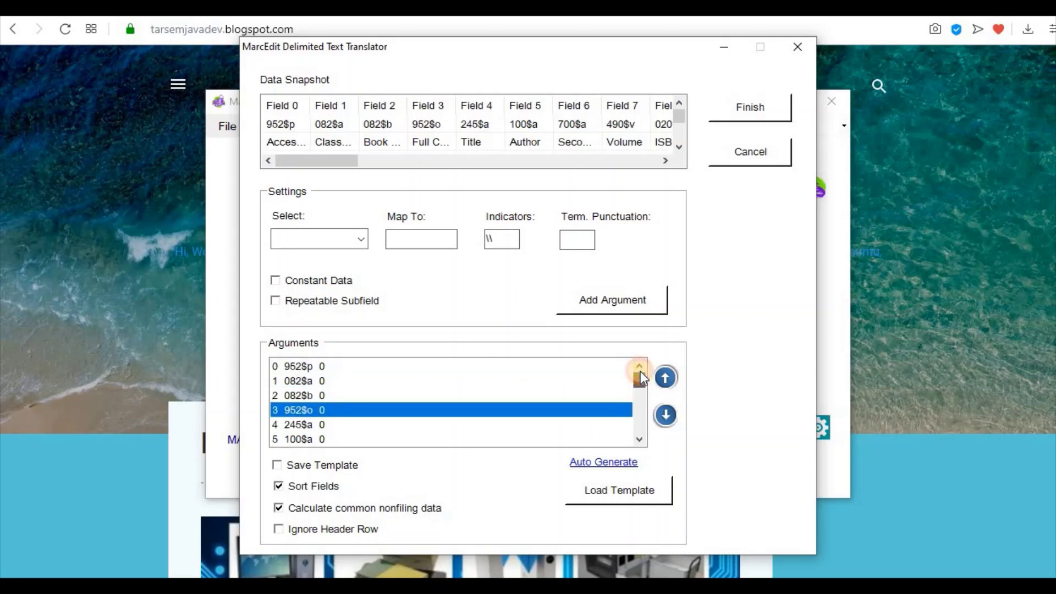
ctrl+click(349, 366)
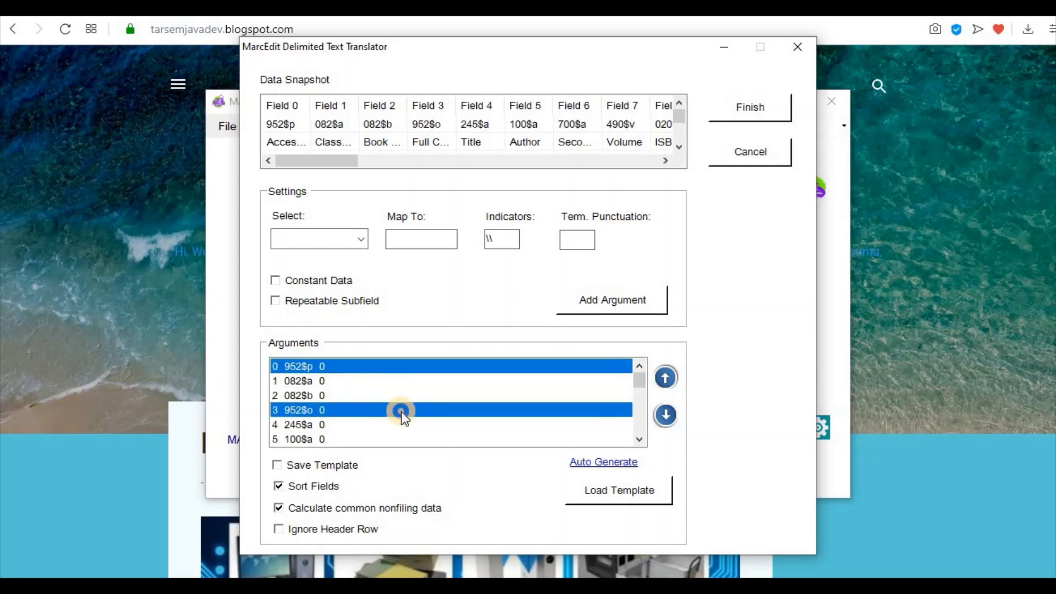
right_click(401, 412)
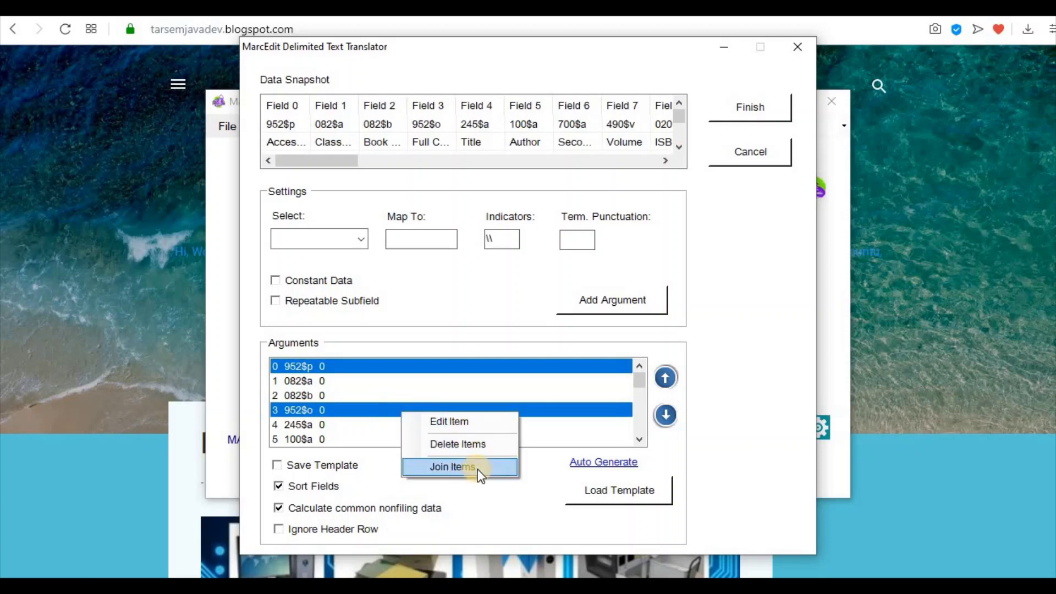
click(378, 411)
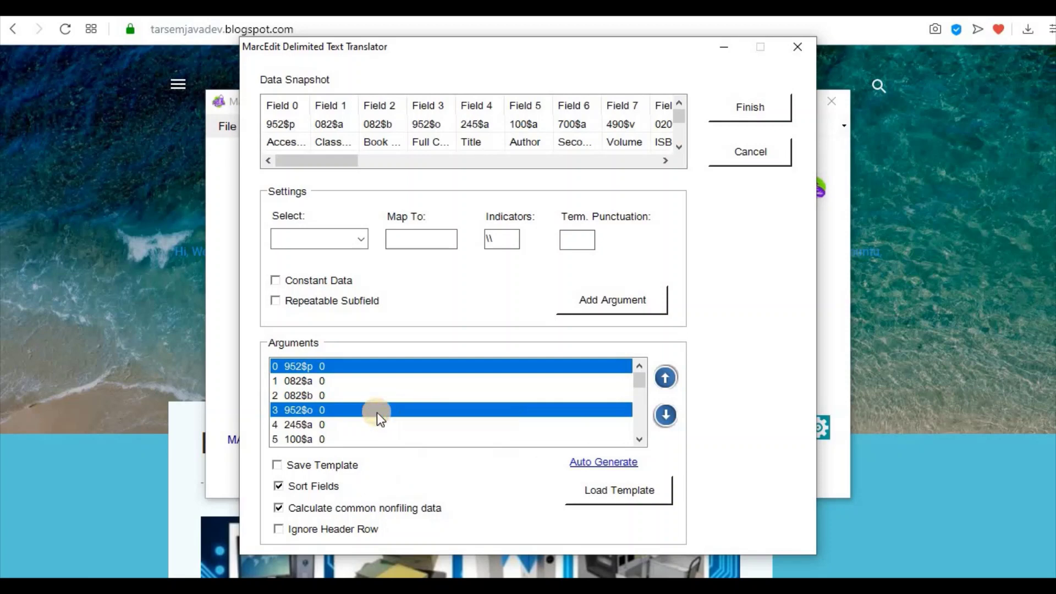
right_click(377, 412)
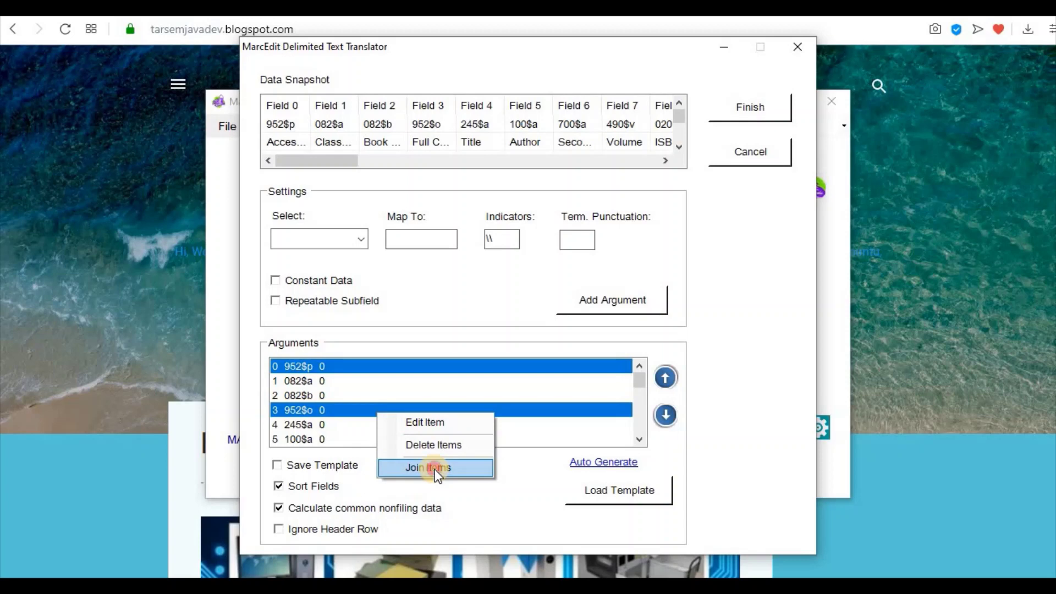
click(435, 469)
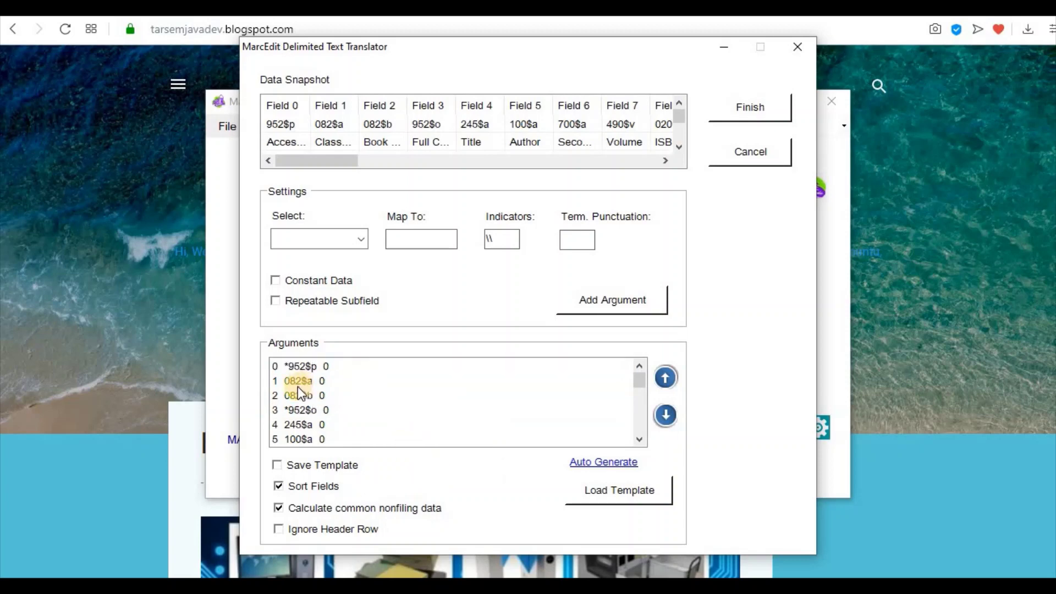
Join the 082$a and 082$b arguments into one field
click(321, 382)
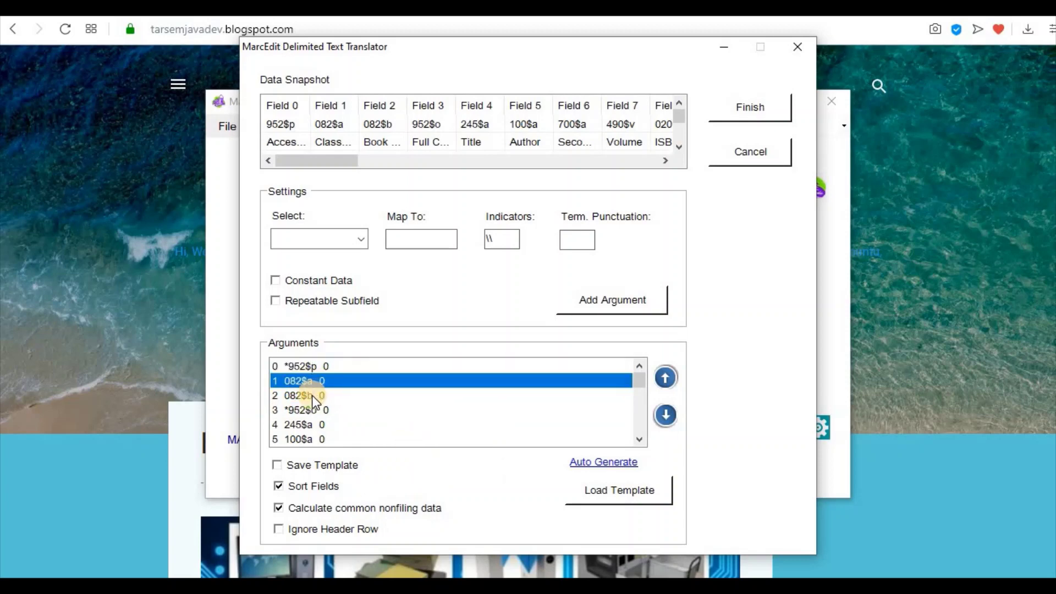
shift+click(312, 396)
right_click(312, 397)
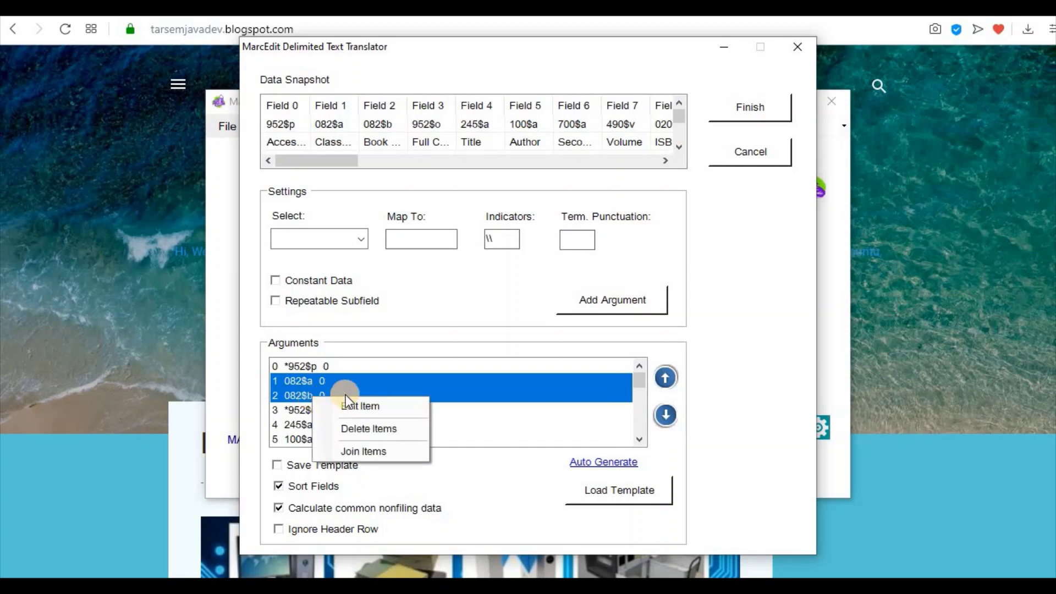
click(384, 450)
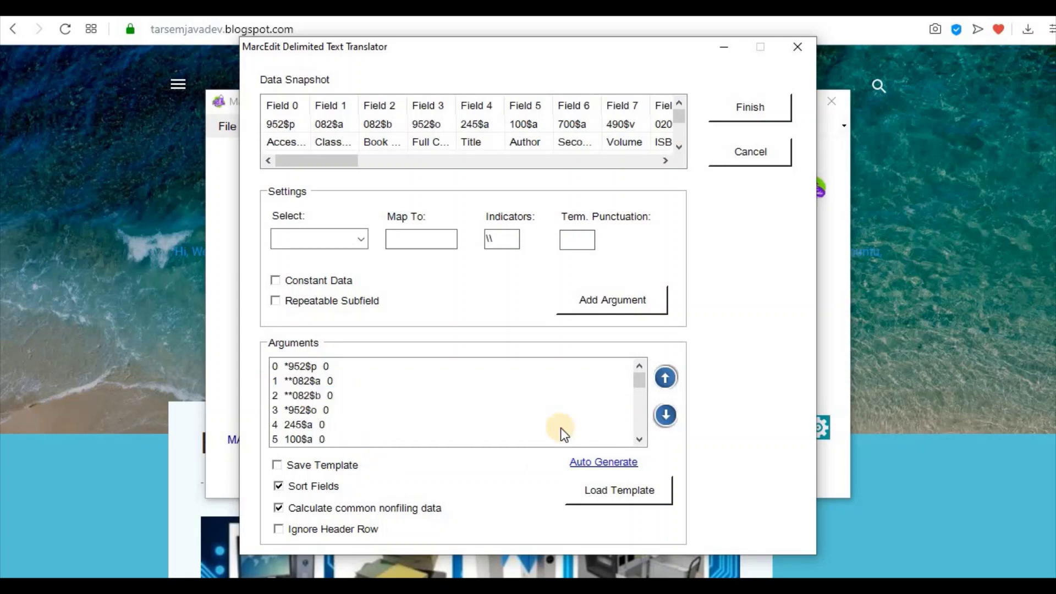
Join the three 260 subfield arguments into one field
click(640, 439)
click(639, 438)
click(640, 438)
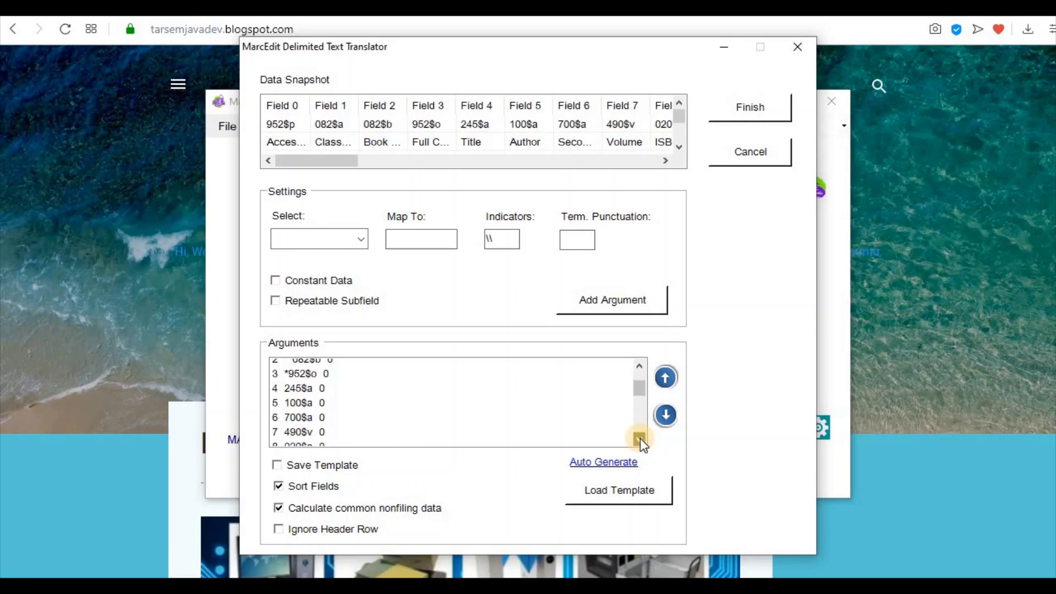
click(640, 439)
click(639, 439)
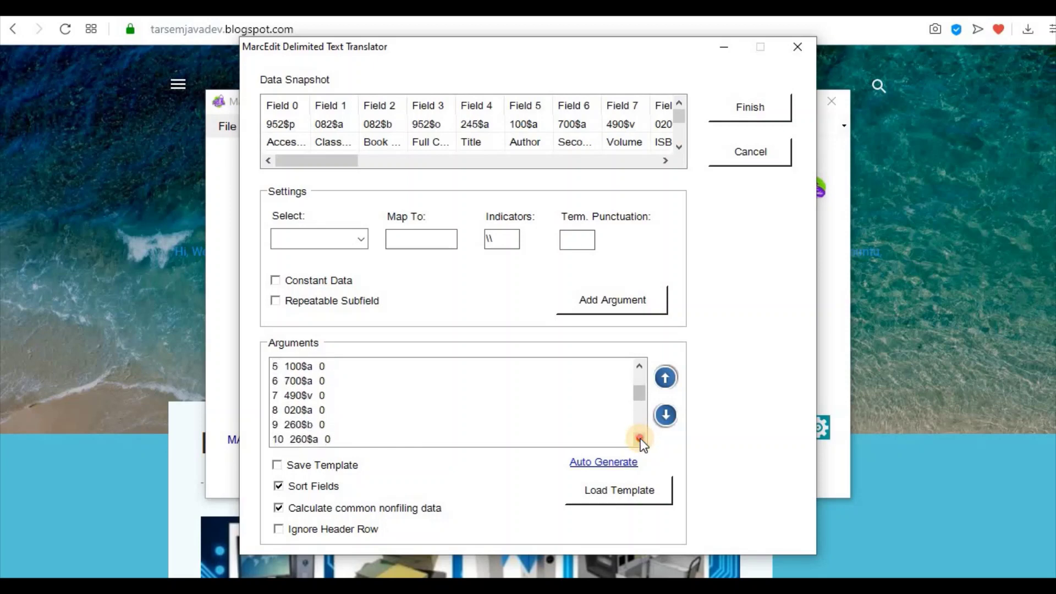
click(639, 438)
scroll(358, 405, down, 1)
drag(327, 395, 358, 427)
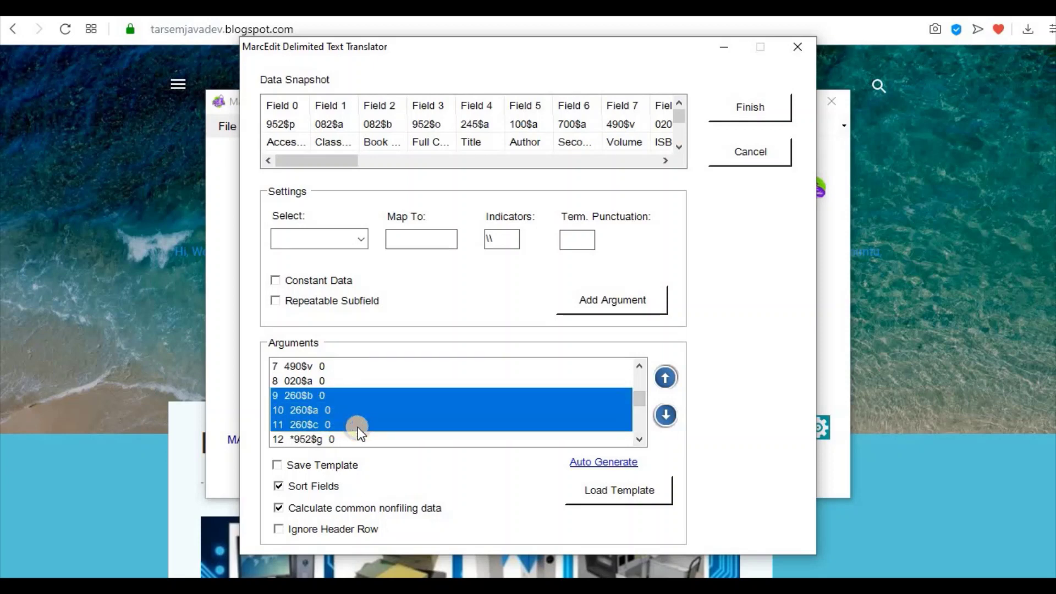
right_click(358, 427)
click(419, 487)
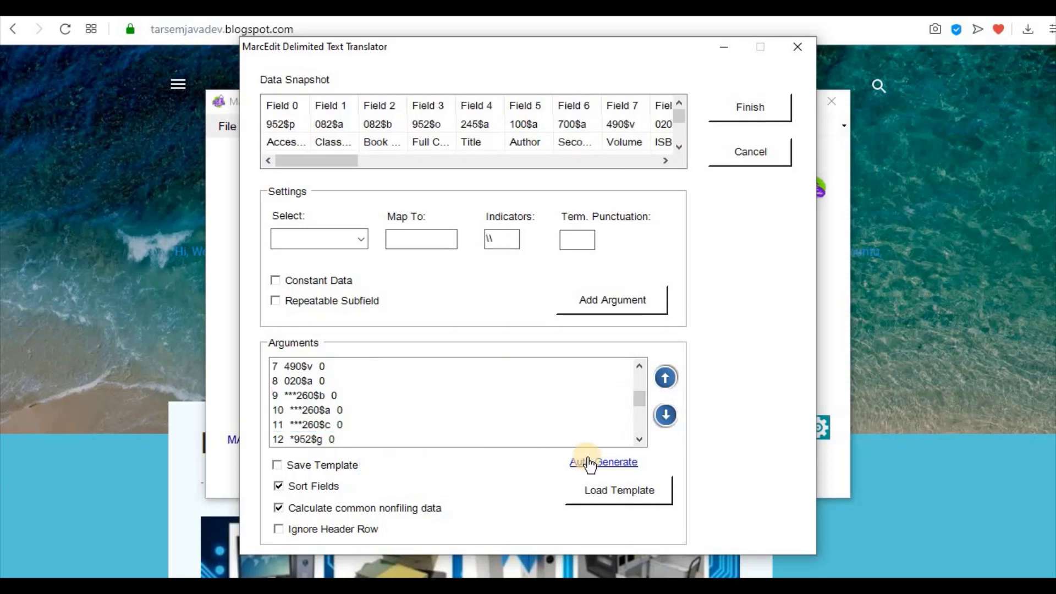
Join the 300$a, 300$b and 300$c arguments into one field
click(640, 441)
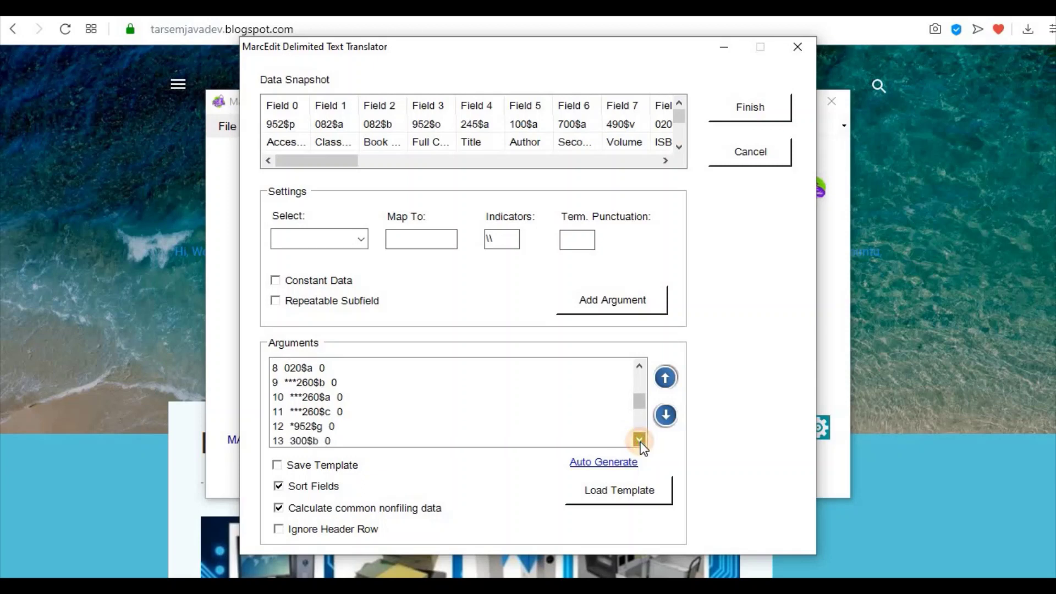
click(640, 441)
click(640, 441)
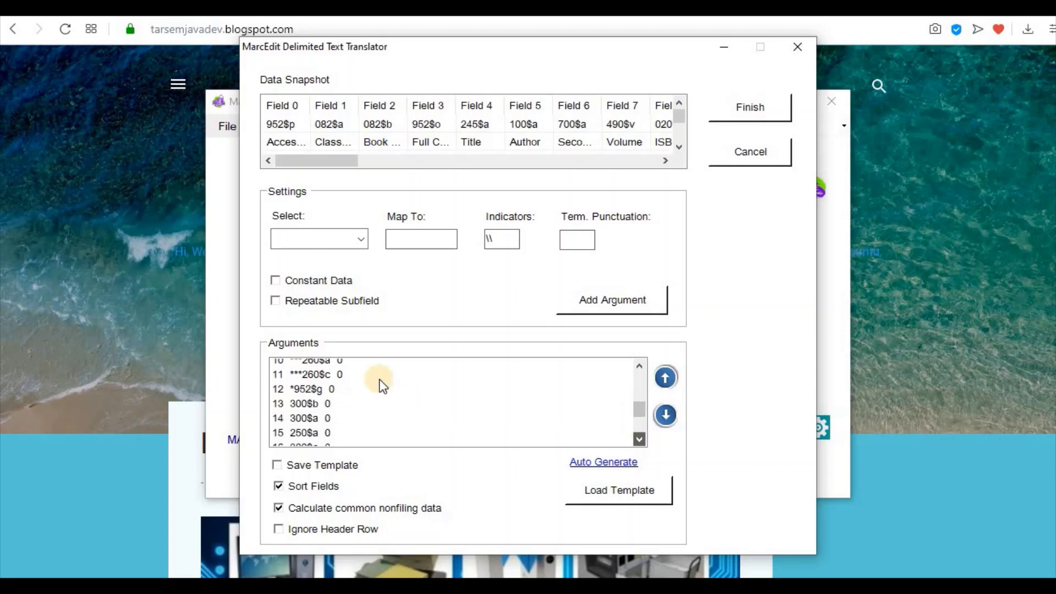
click(342, 396)
shift+click(339, 411)
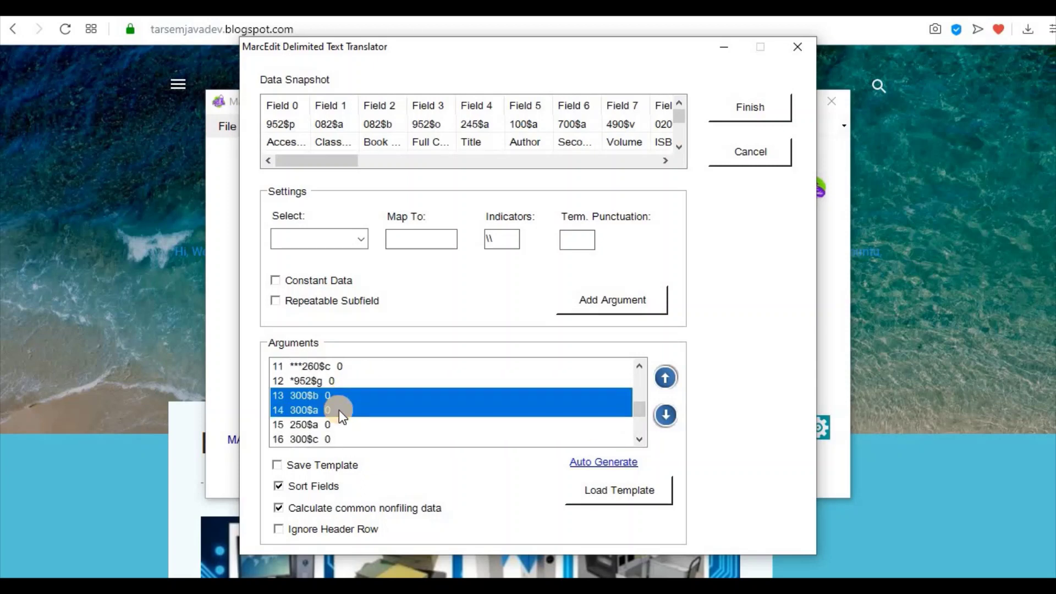
ctrl+click(341, 438)
right_click(341, 438)
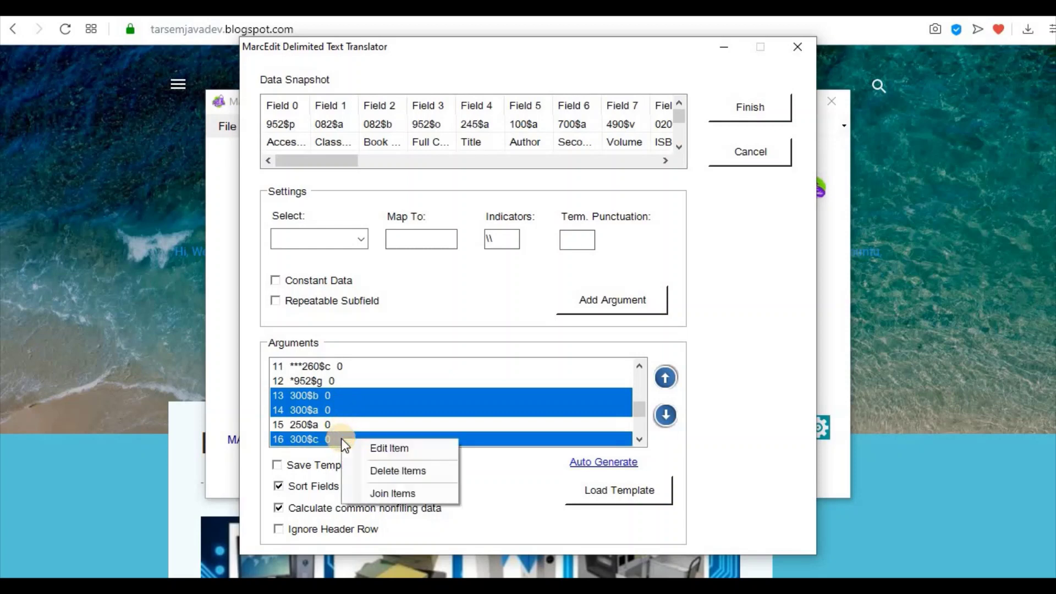
click(404, 492)
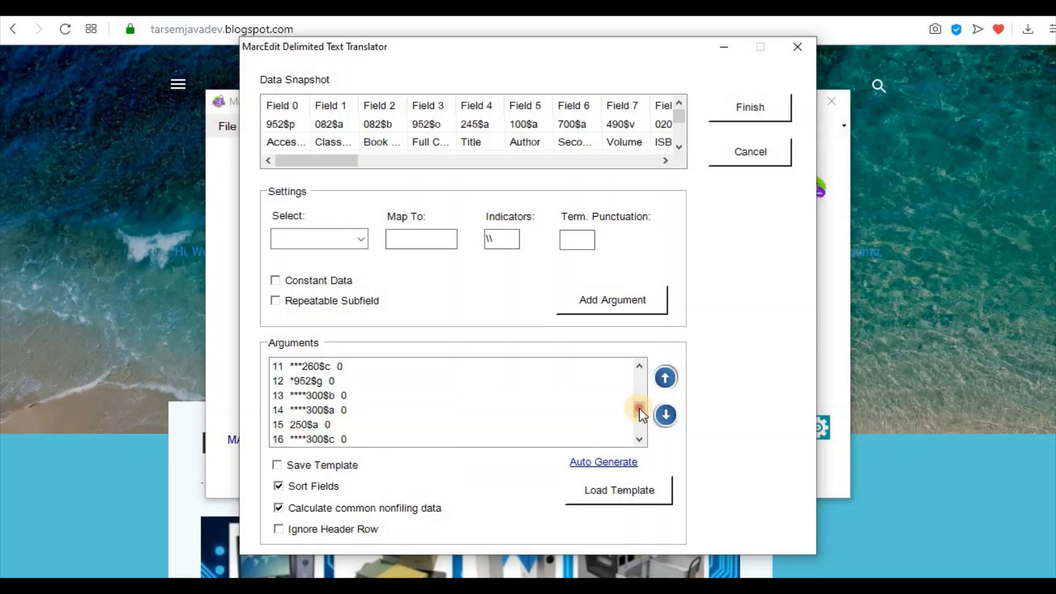
drag(639, 411, 627, 368)
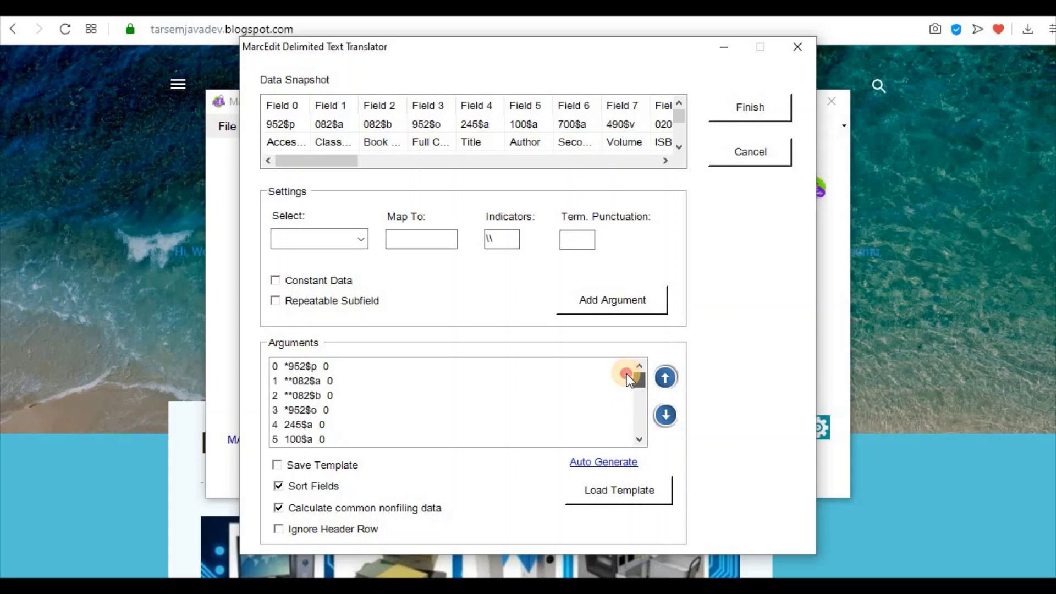
drag(627, 385, 628, 391)
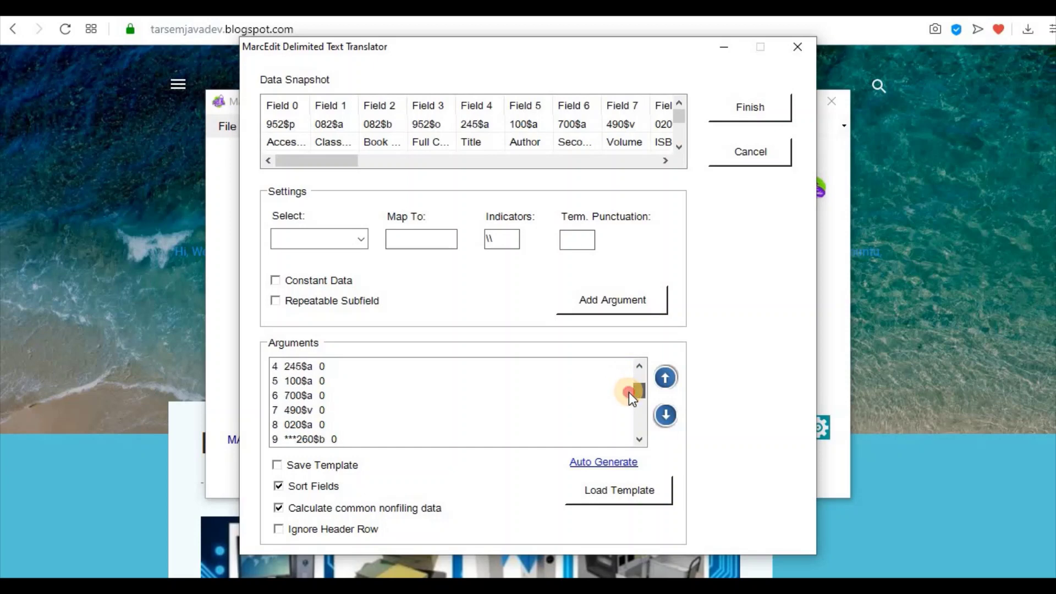
drag(629, 392, 637, 425)
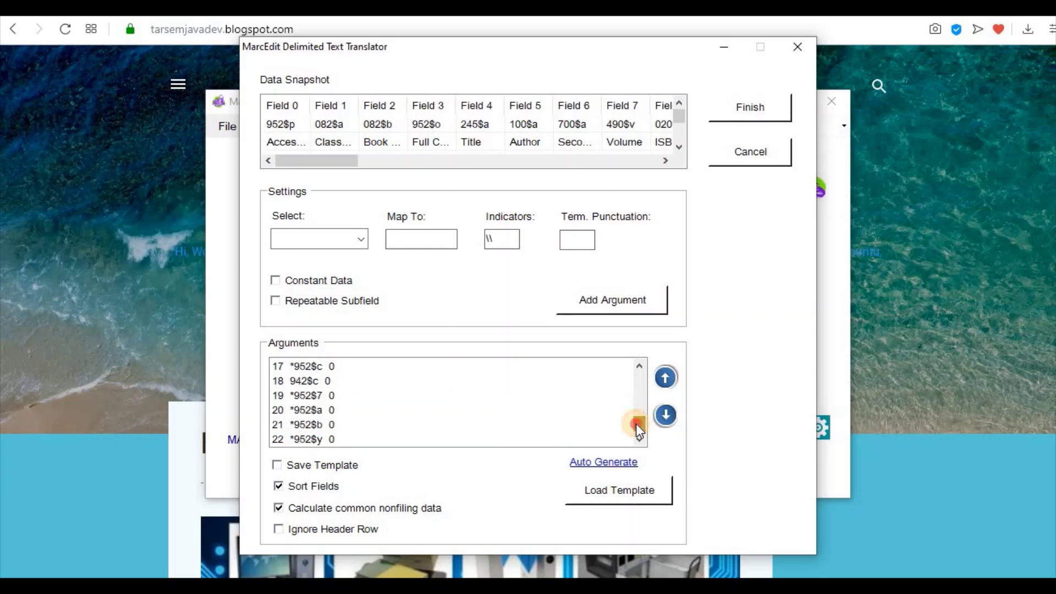
click(305, 381)
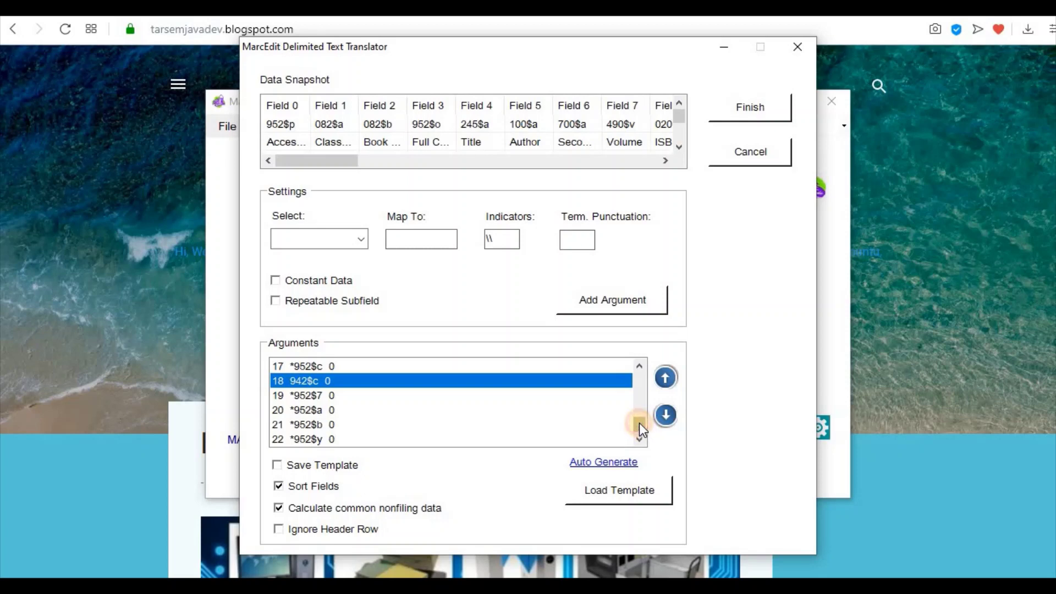
drag(640, 424, 635, 372)
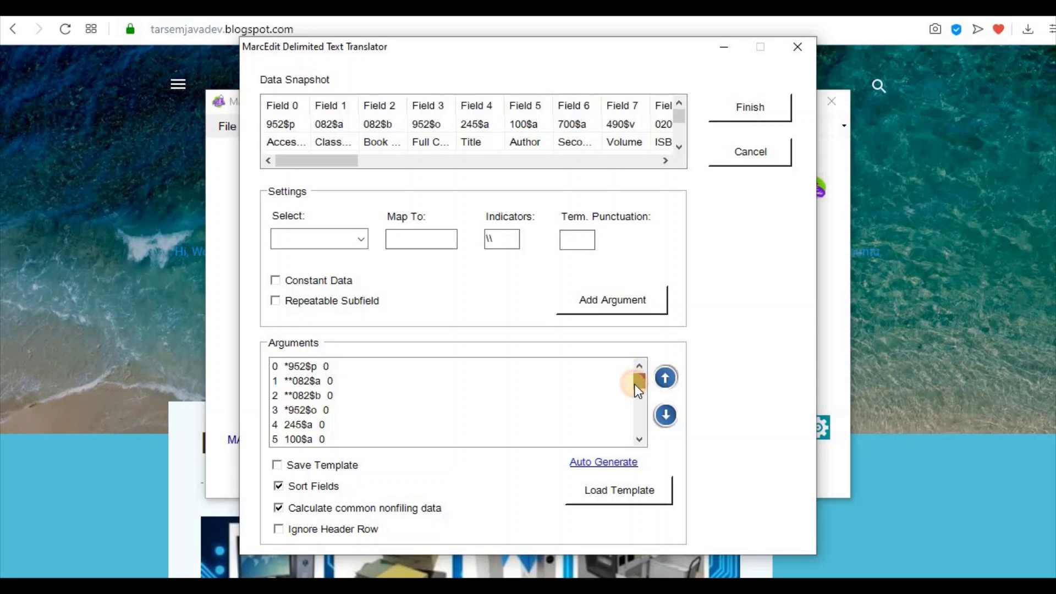
drag(635, 384, 638, 444)
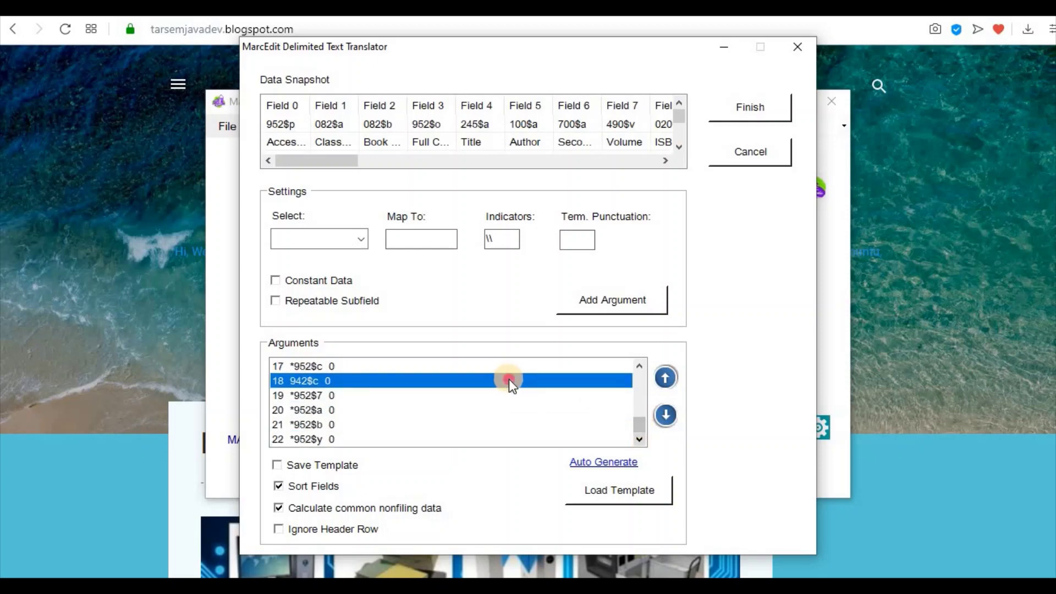
click(509, 379)
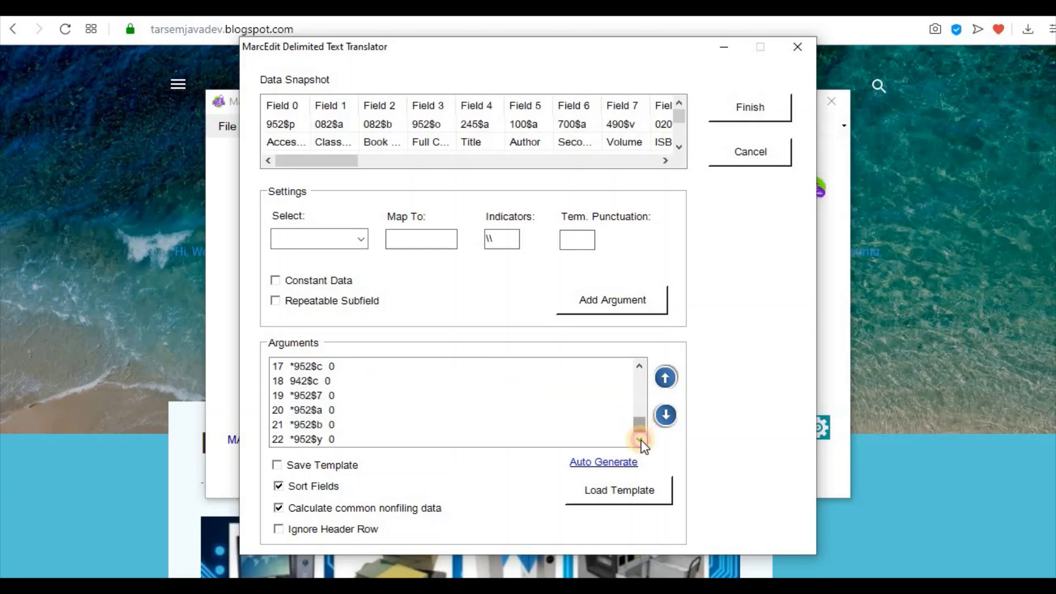
Finish the translation to E:\Books.mrk, saving the mappings as the template 'Books'
click(301, 464)
click(768, 108)
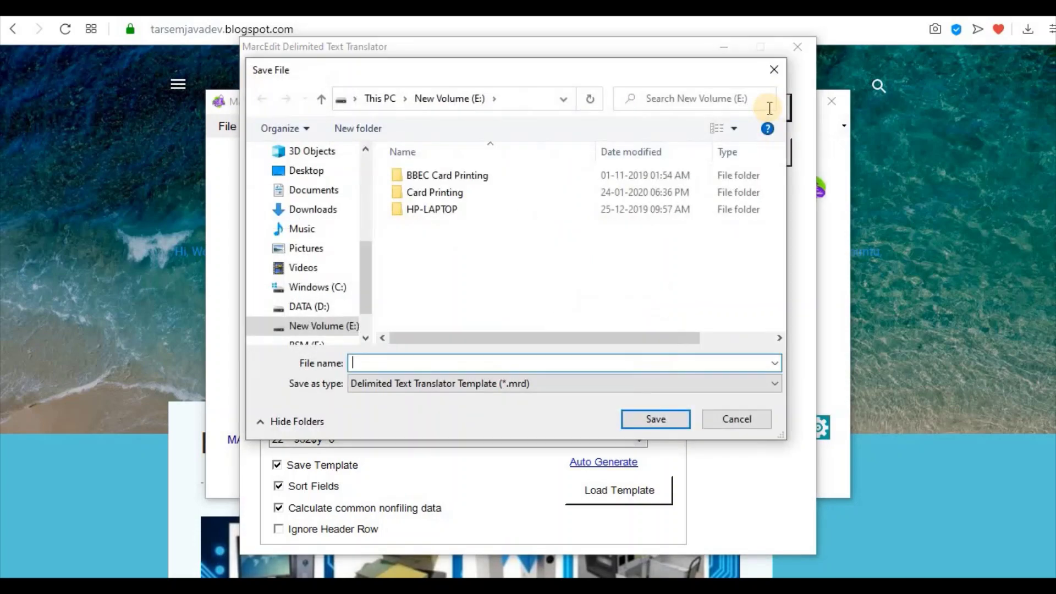
text(Books)
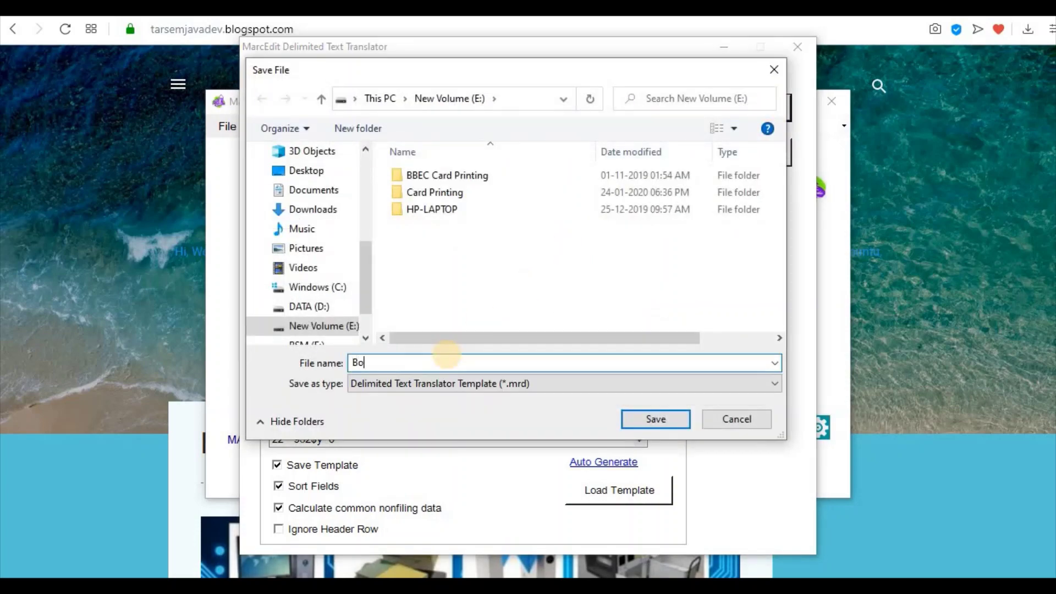
click(662, 420)
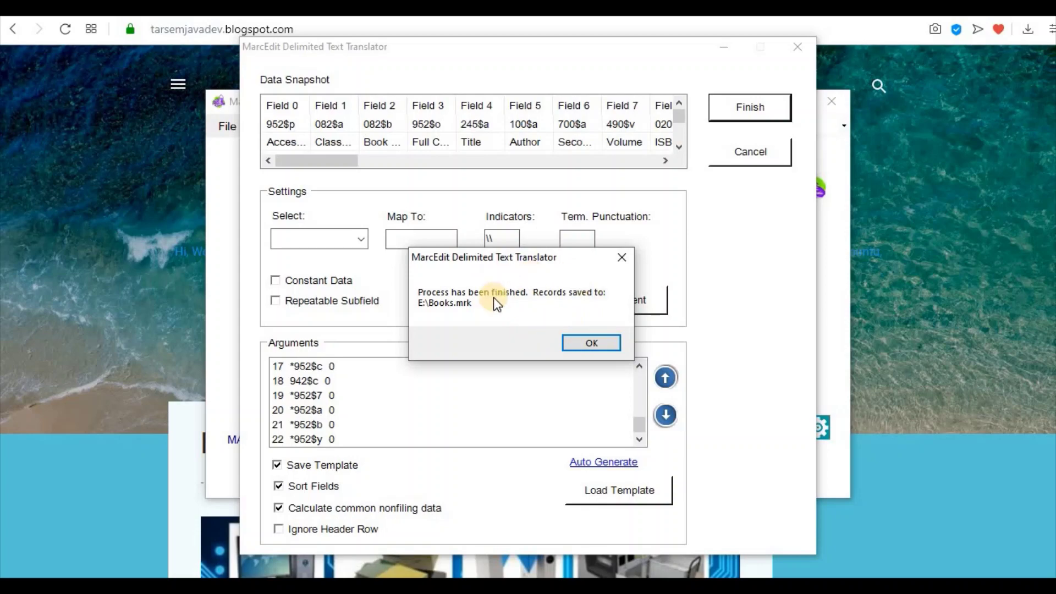
click(600, 342)
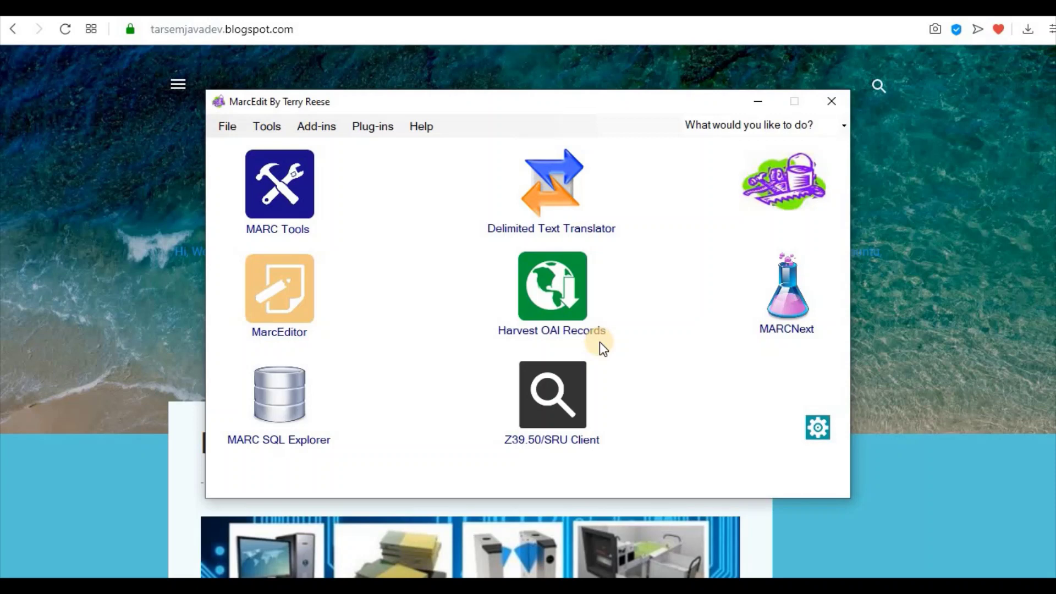
Close MarcEdit and open Books.mrk from New Volume (E:) in the MARC editor
click(834, 104)
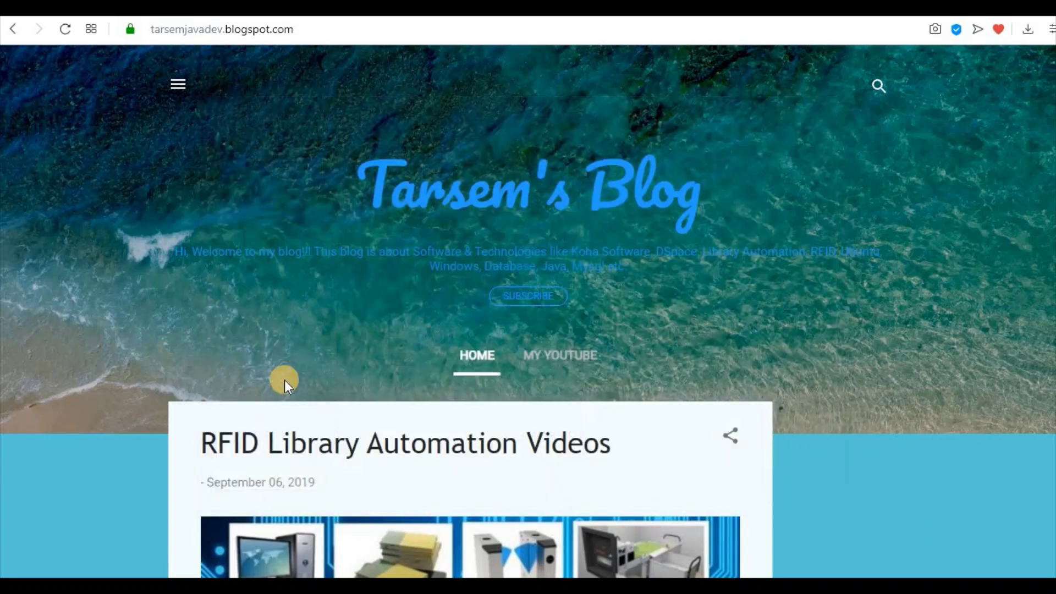
key(alt+Tab)
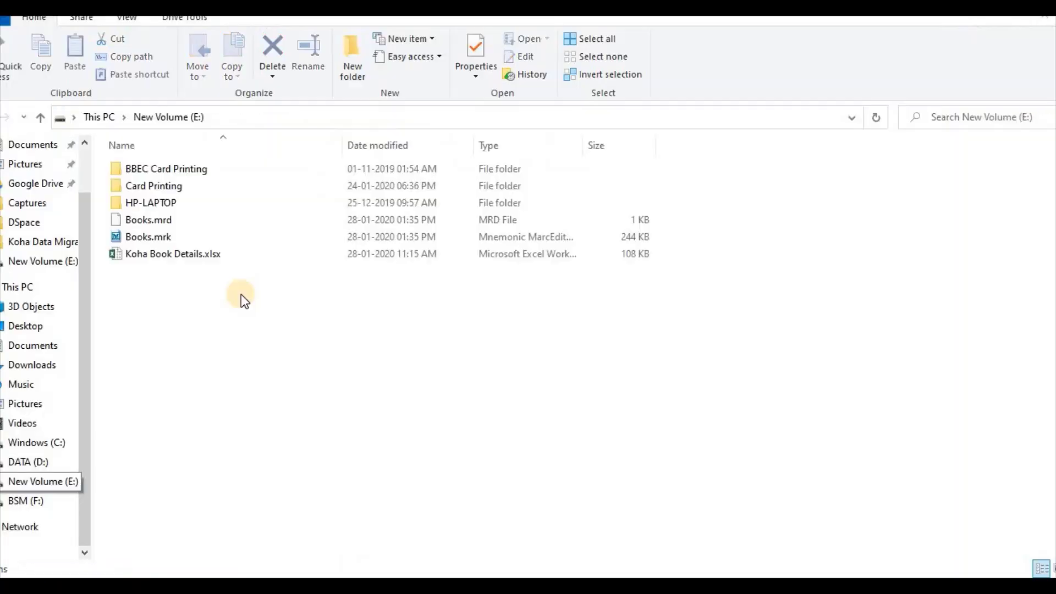
click(187, 236)
click(187, 236)
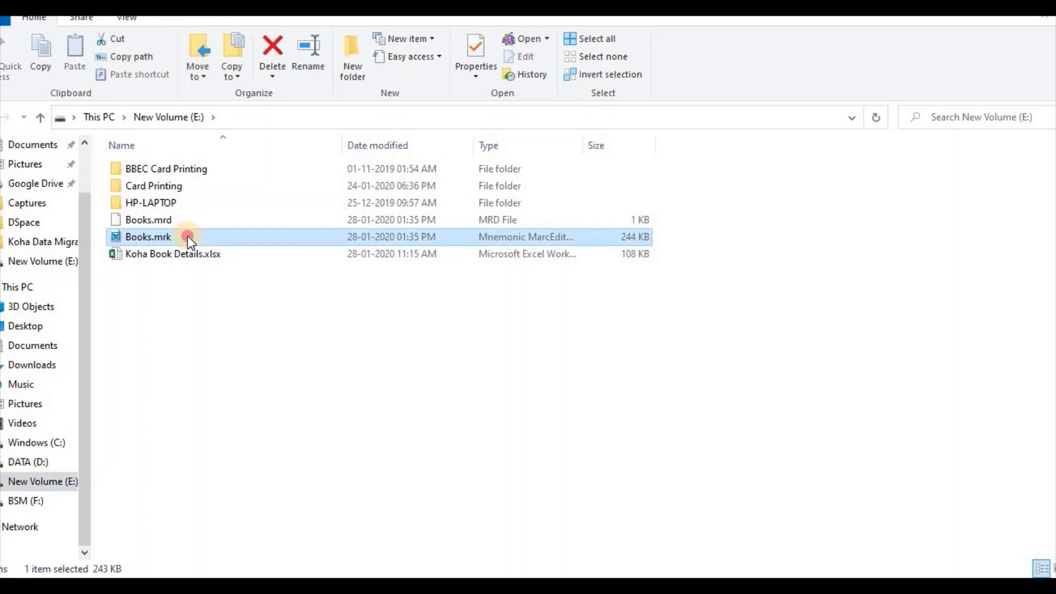
double_click(187, 236)
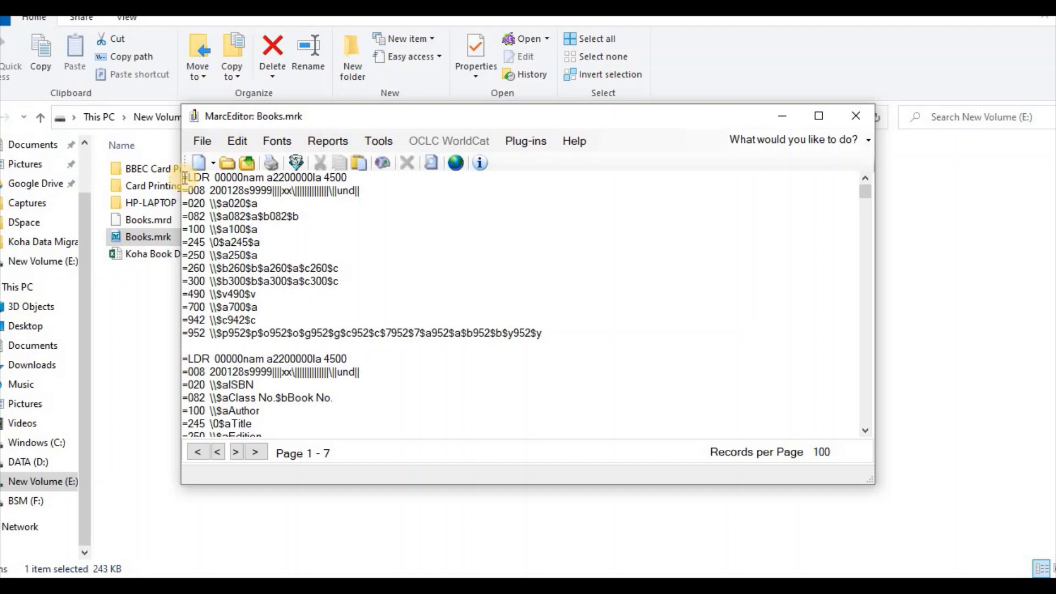
Delete the first record of column-header names and the leftover blank line
click(207, 185)
drag(207, 185, 328, 333)
drag(356, 408, 303, 359)
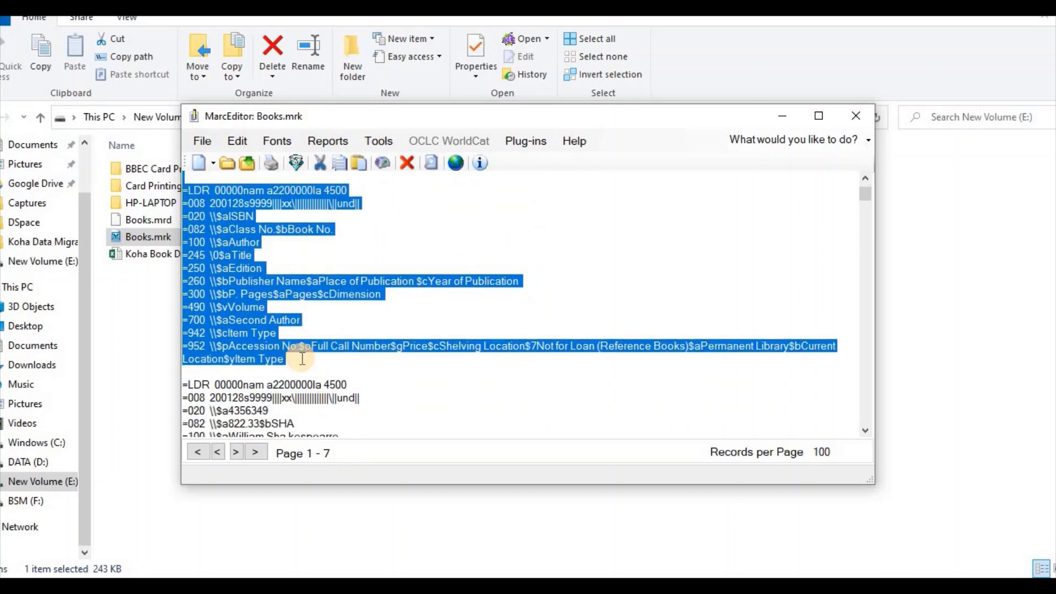
key(Delete)
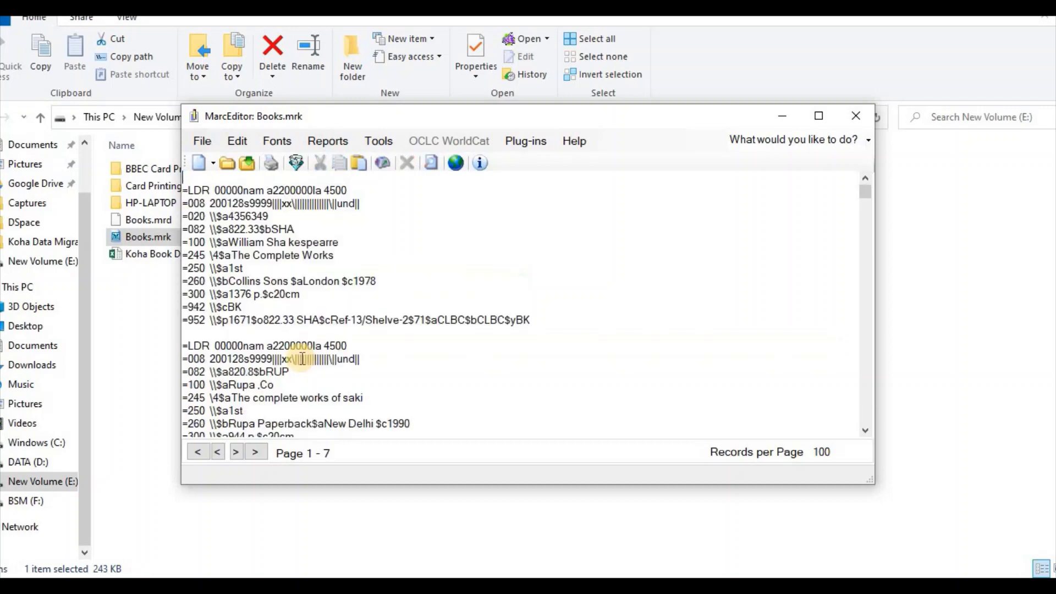
key(Delete)
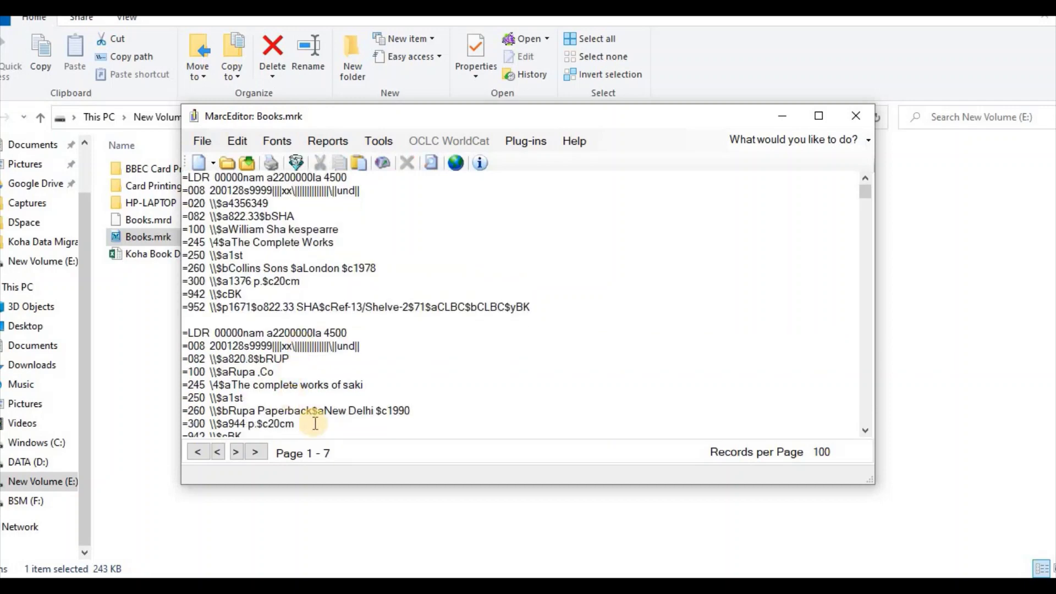
click(200, 143)
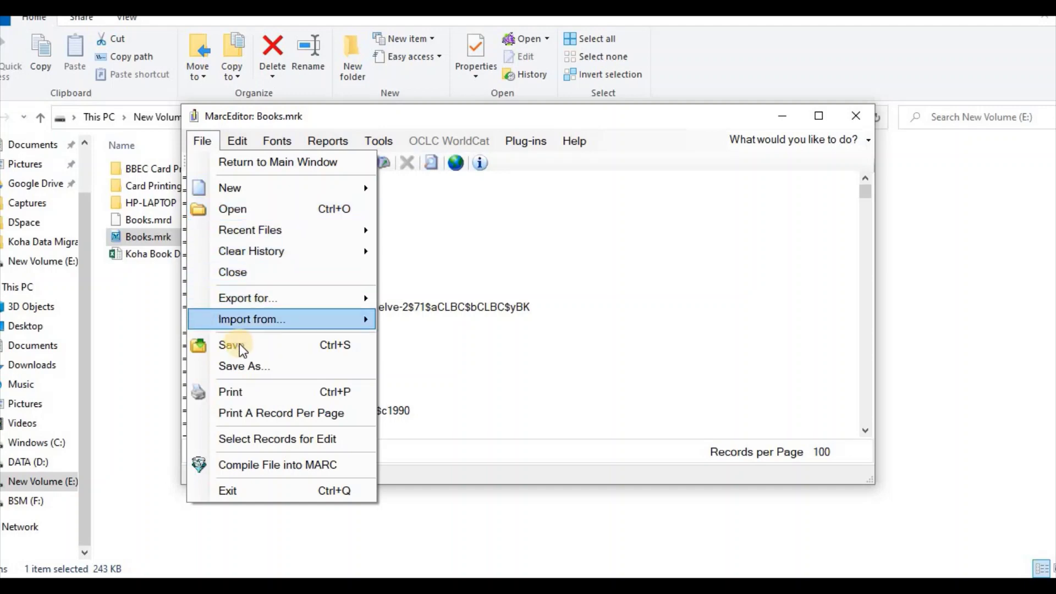
Compile the records via Compile File into MARC, saving Books.mrc on New Volume (E:)
click(203, 141)
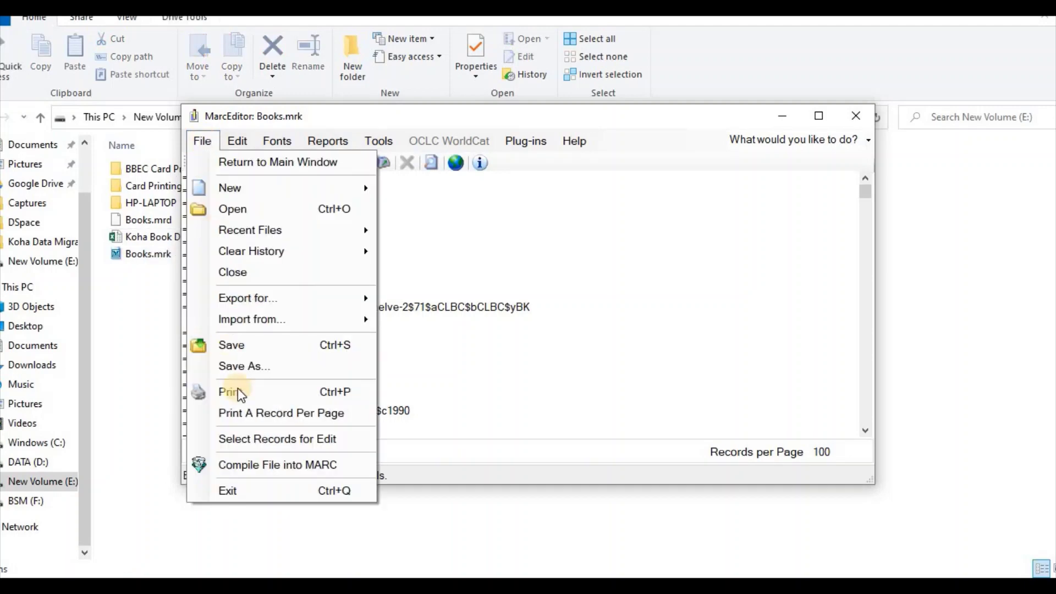
click(283, 464)
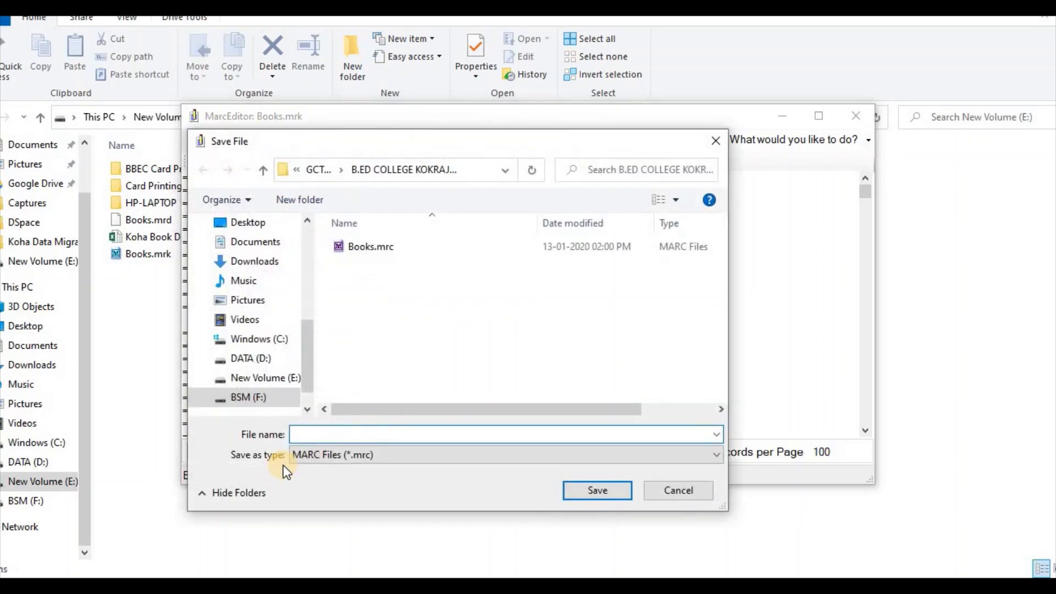
text(Books)
click(251, 358)
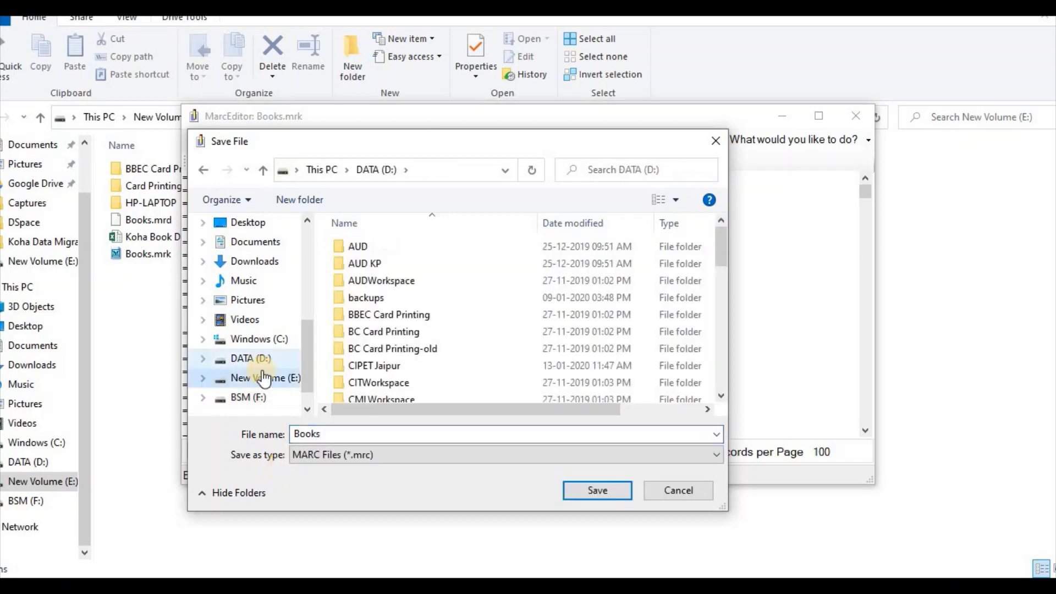
click(257, 377)
double_click(378, 434)
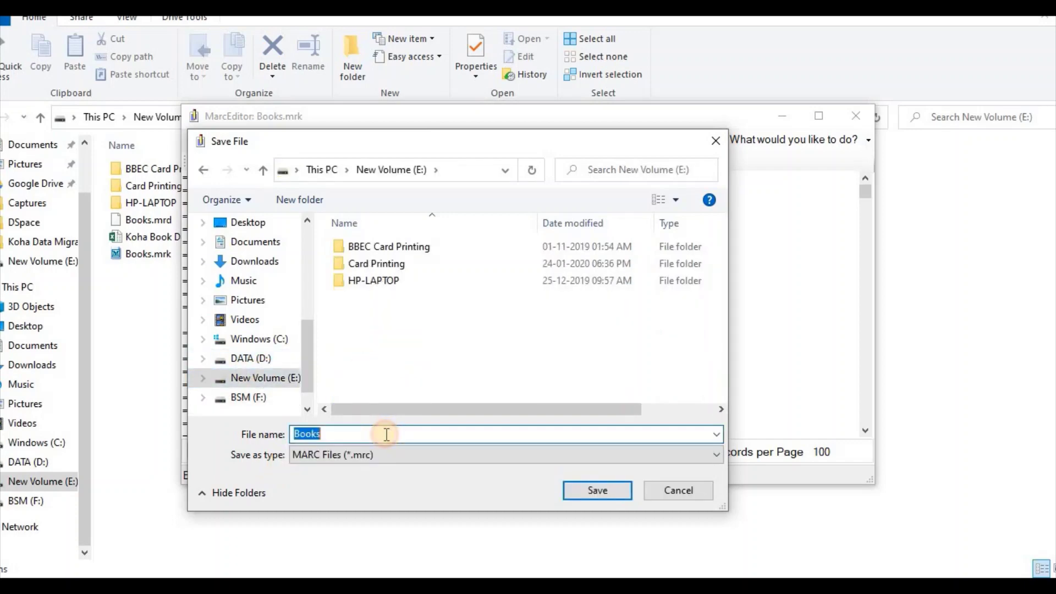
click(600, 491)
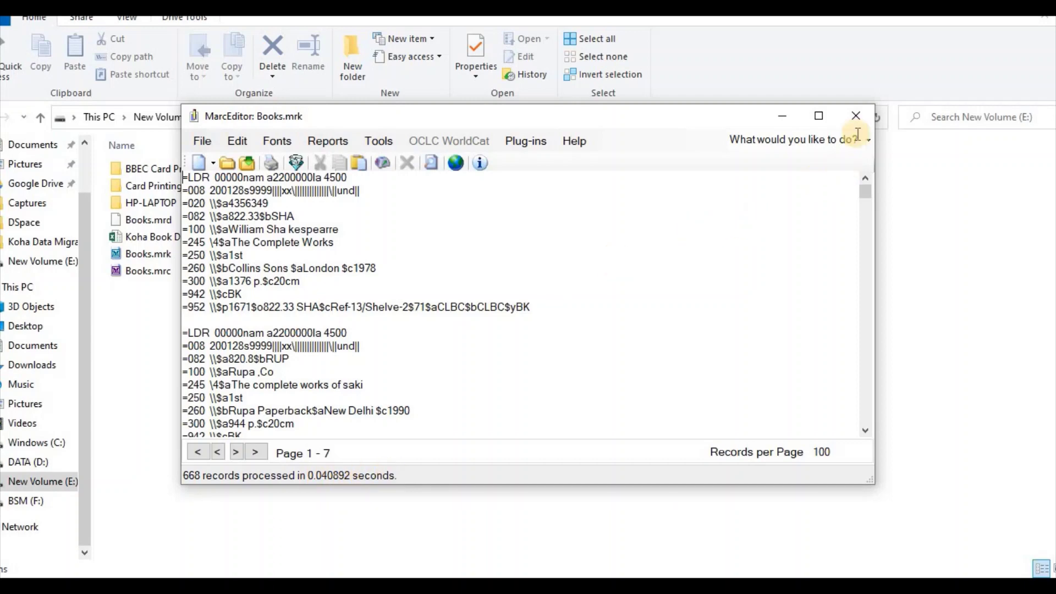
Close MarcEditor, refresh New Volume (E:), sort by Date modified and select Books.mrc
click(856, 116)
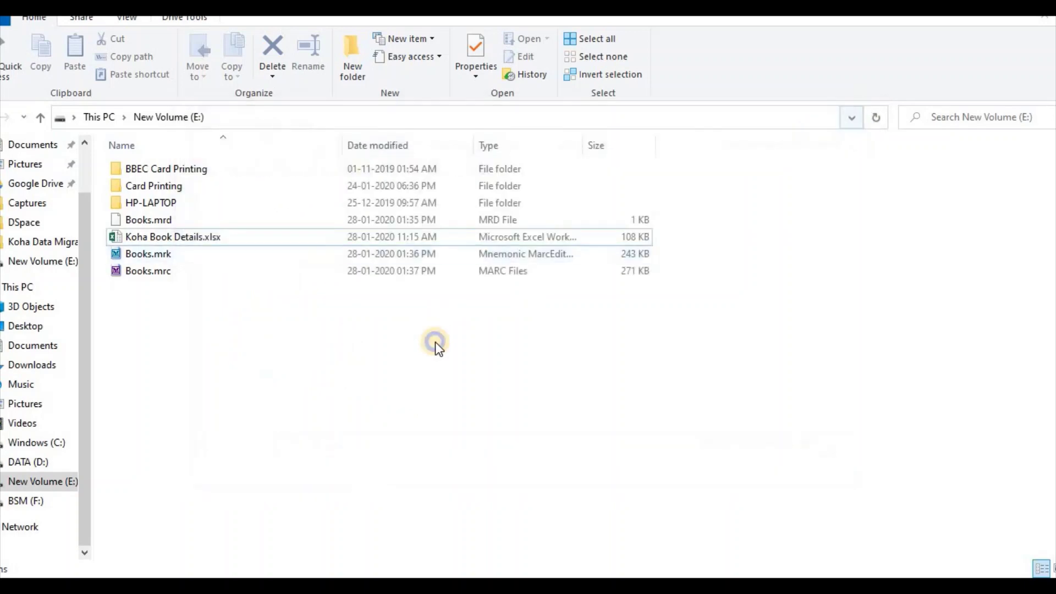
right_click(435, 341)
click(477, 408)
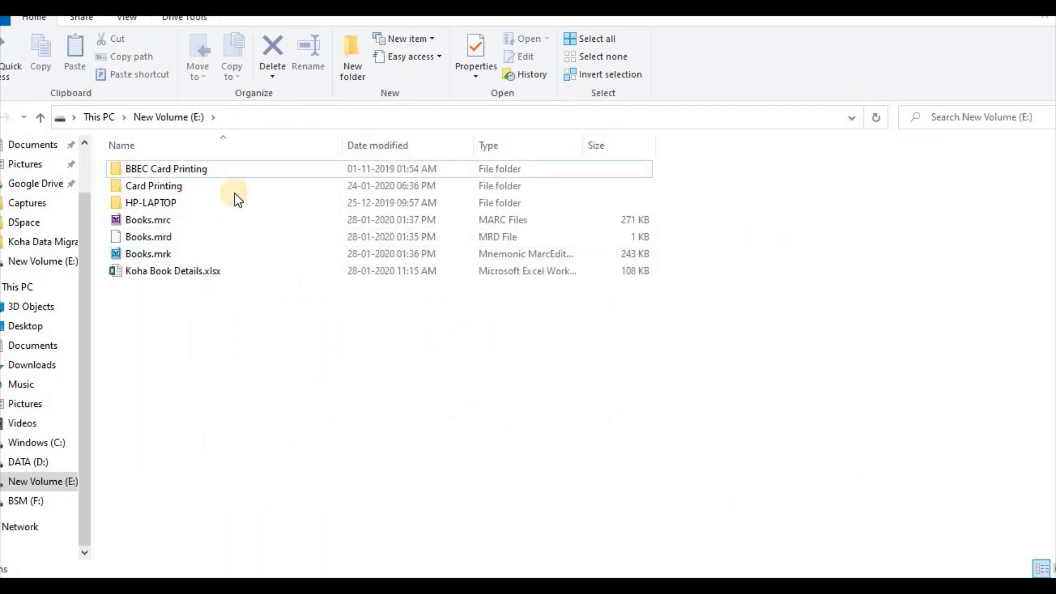
click(362, 146)
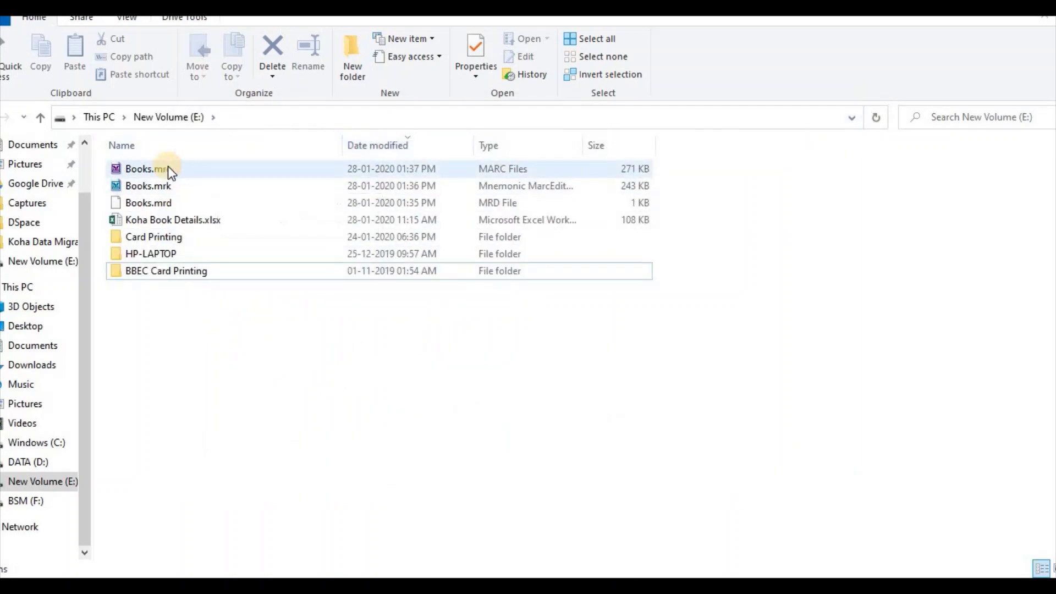
click(165, 170)
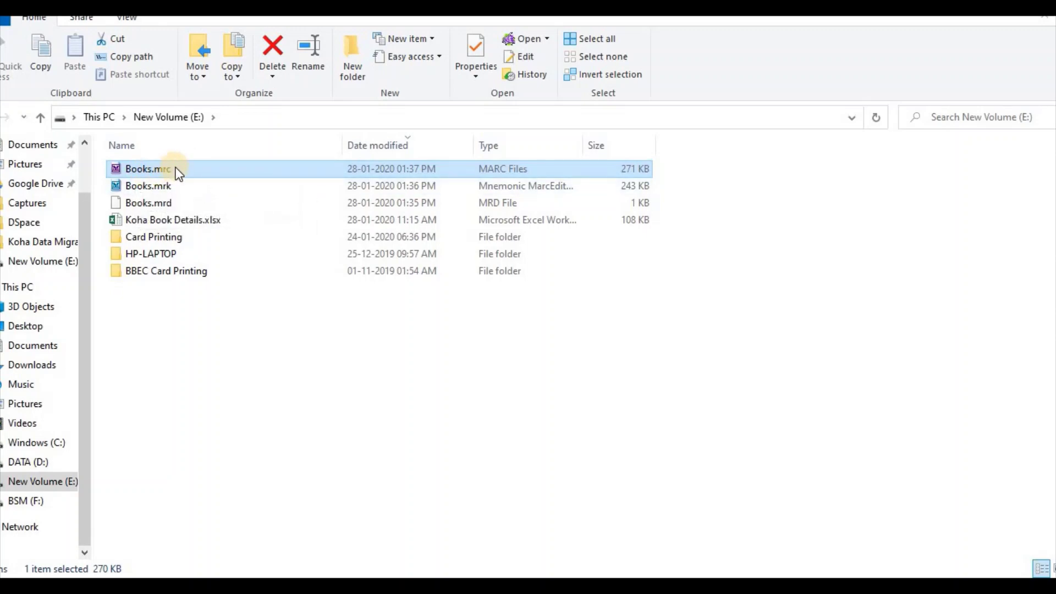